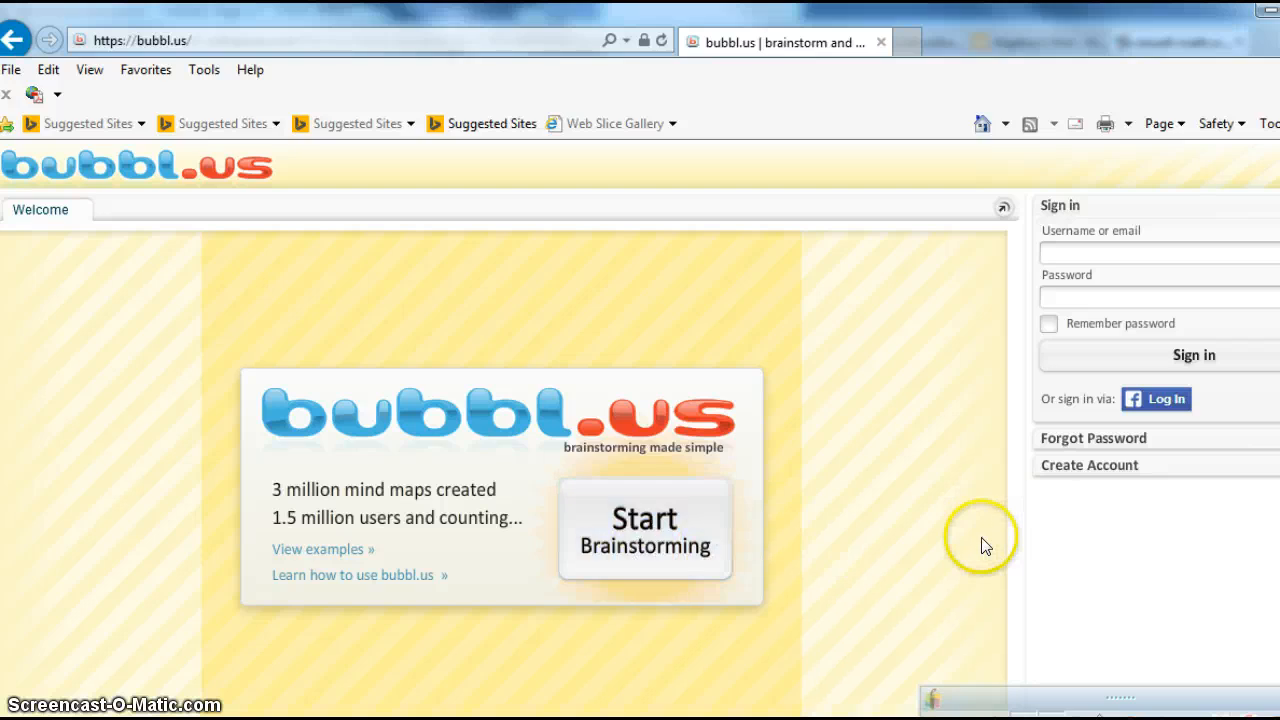
Start a new mind map and label its first bubble with the teacher's name in possessive form followed by "Favorites".
left_click(690, 552)
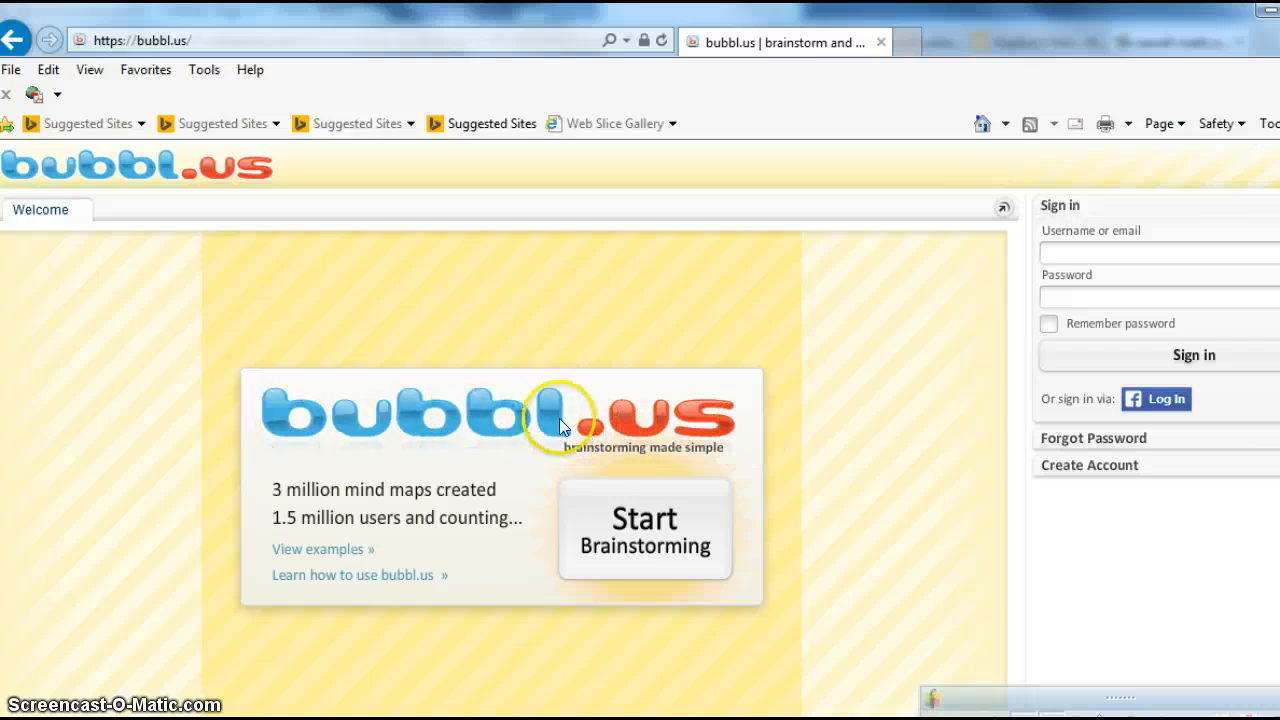
left_click(639, 527)
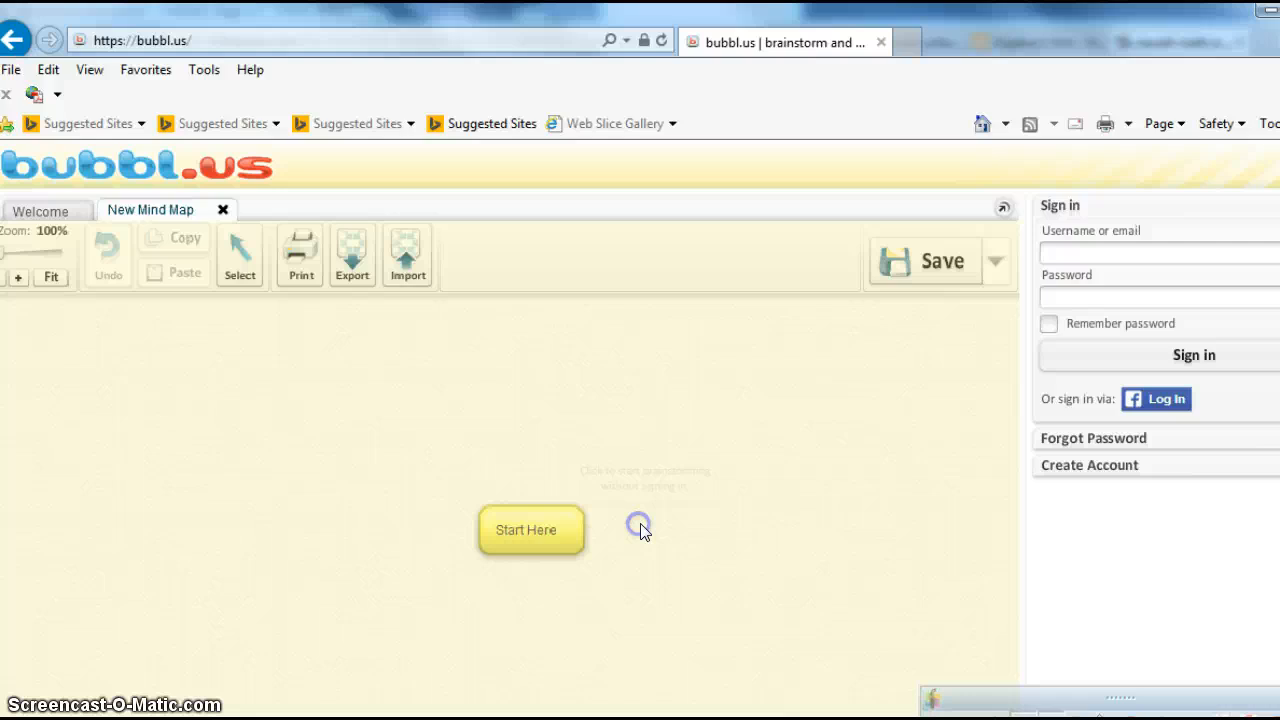
left_click(537, 528)
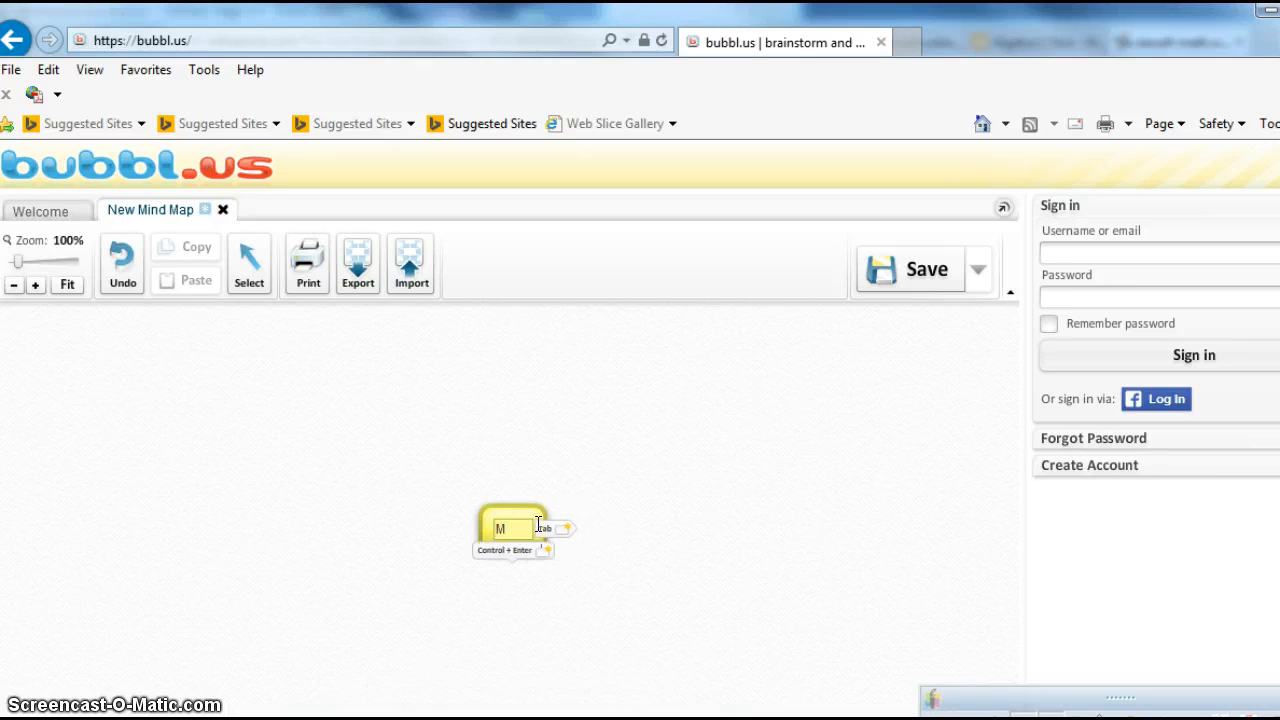
type("Miss Nawe")
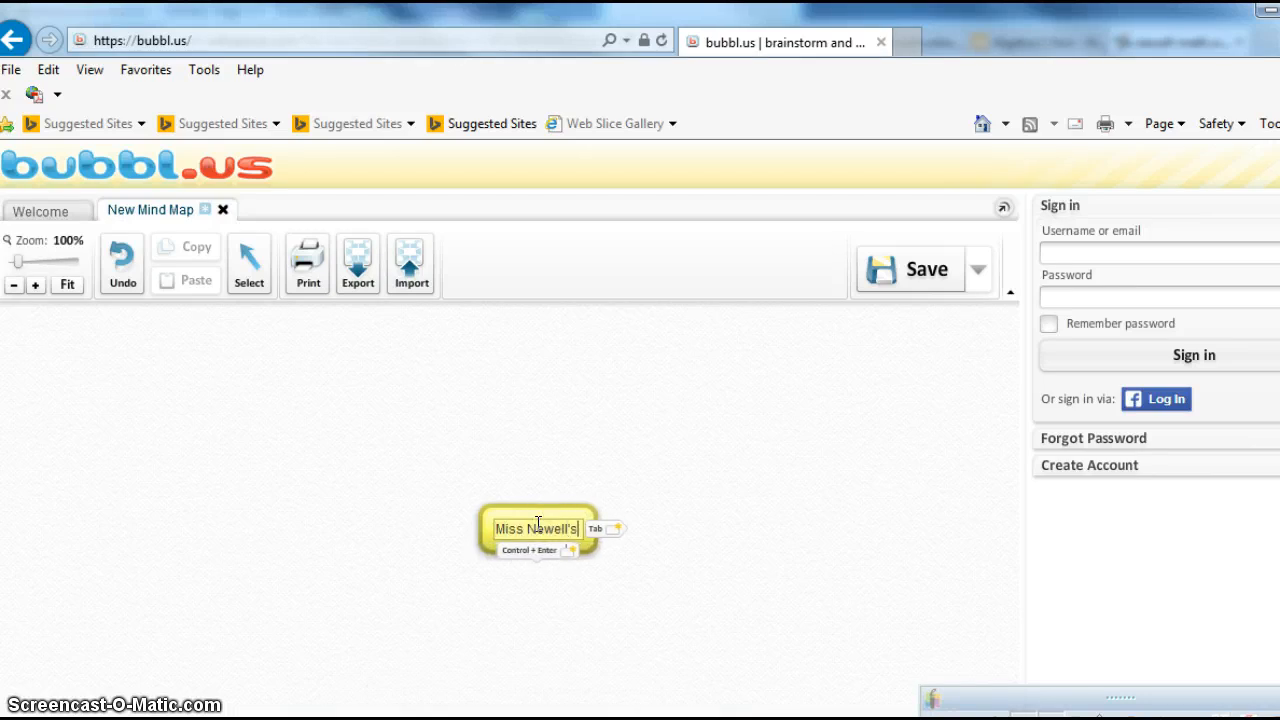
type("ll's Favi")
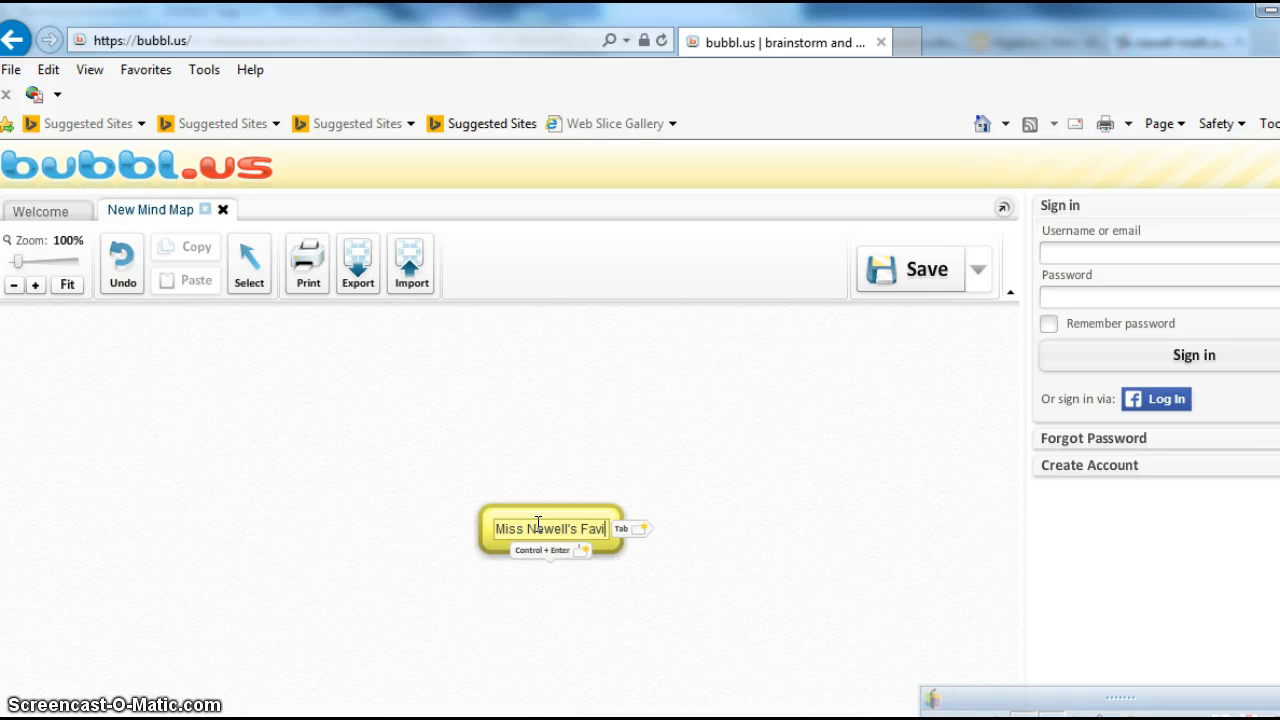
key("BackSpace")
type("orite")
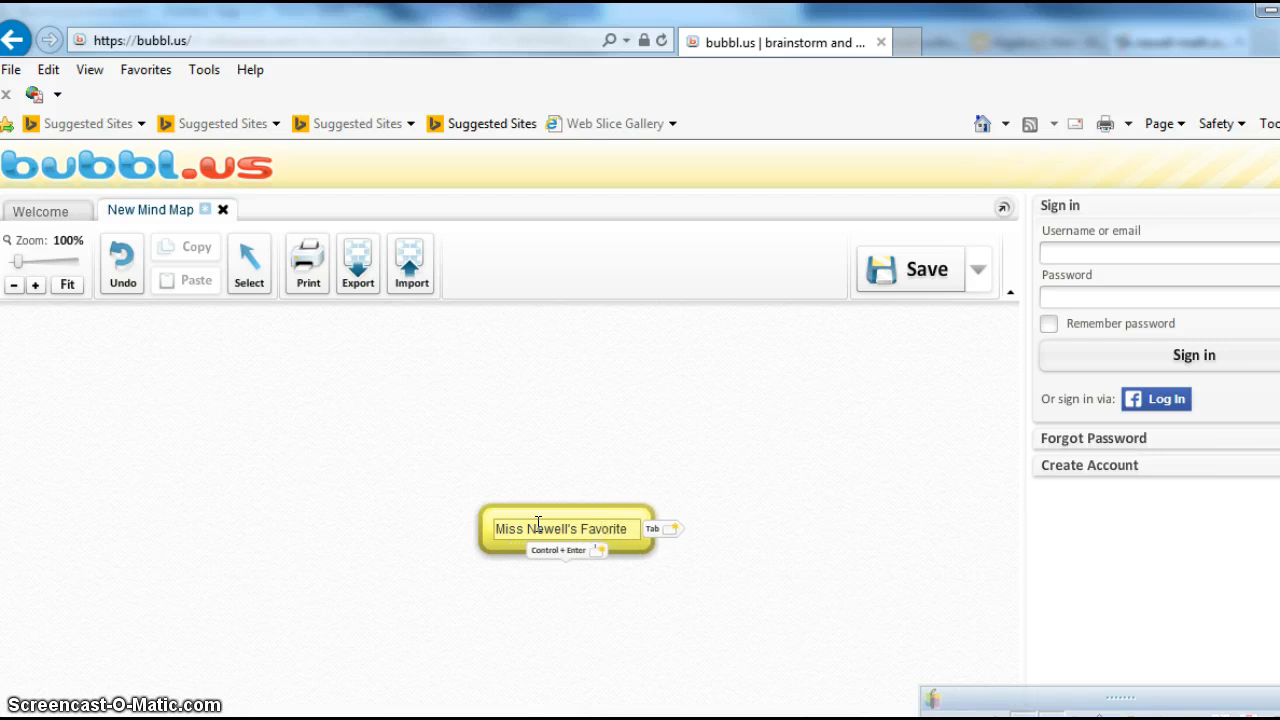
type("s")
key("Return")
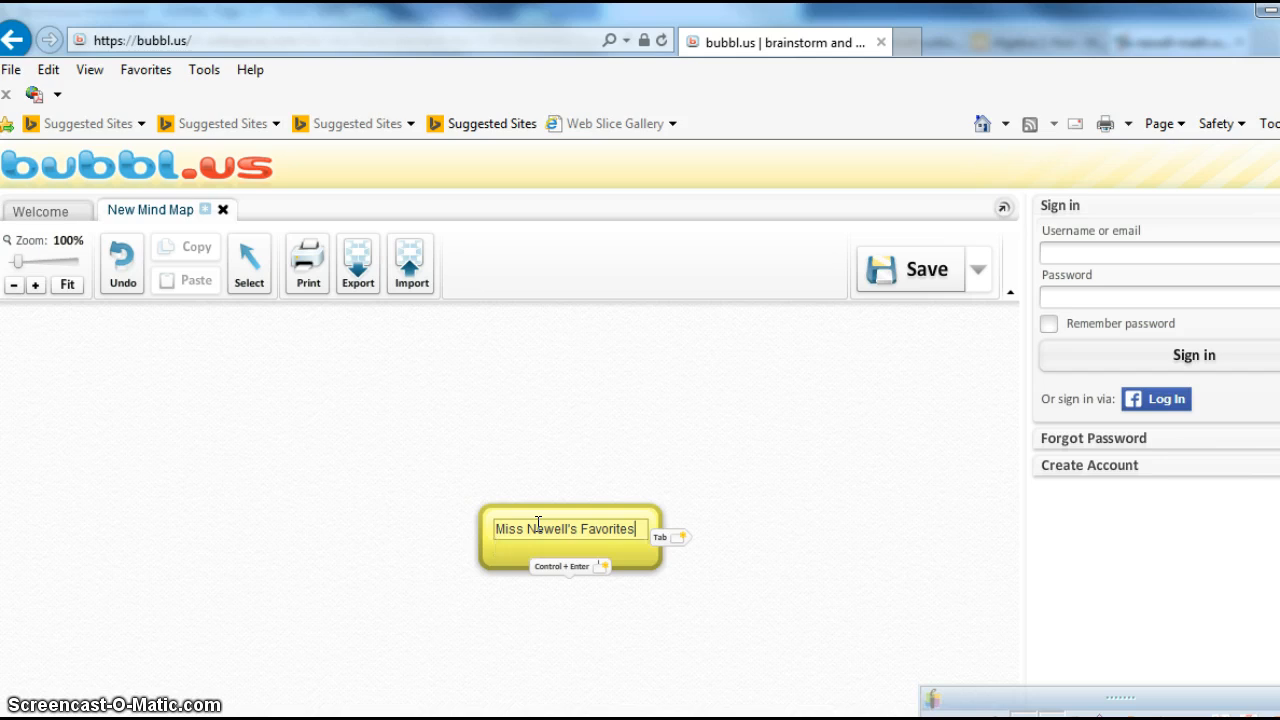
key("BackSpace")
left_click_drag(648, 530, 494, 532)
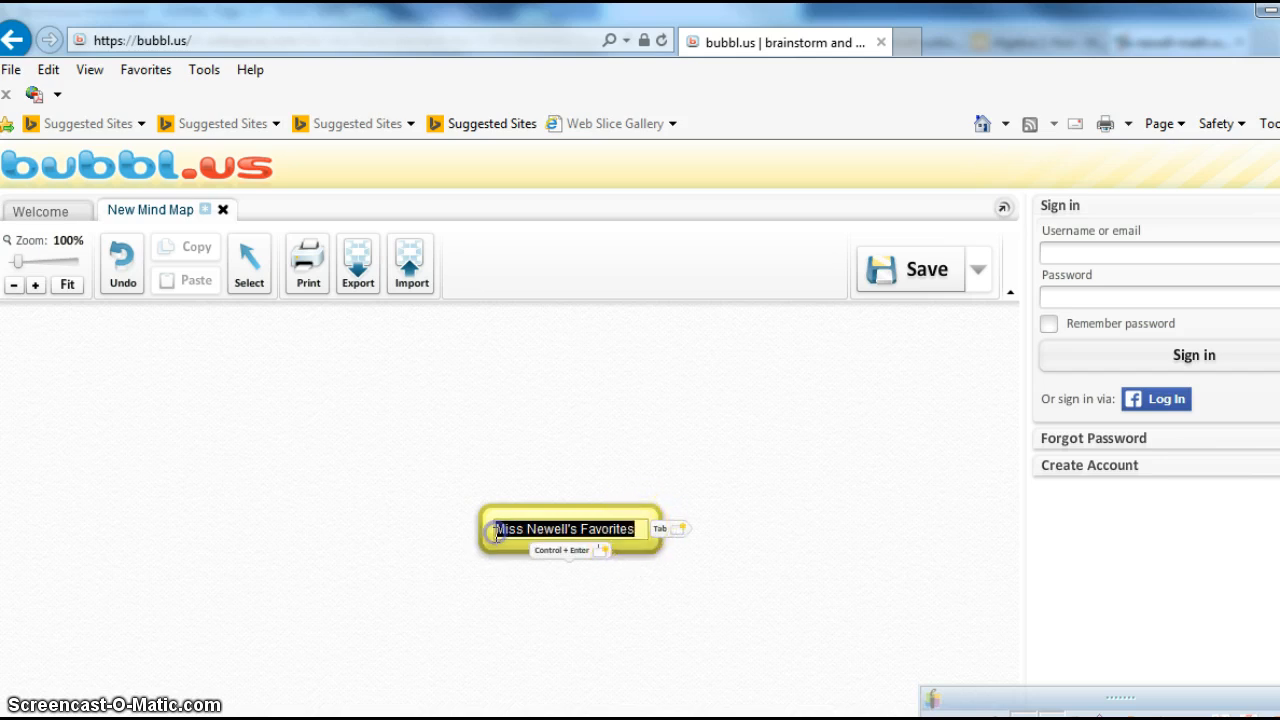
right_click(518, 531)
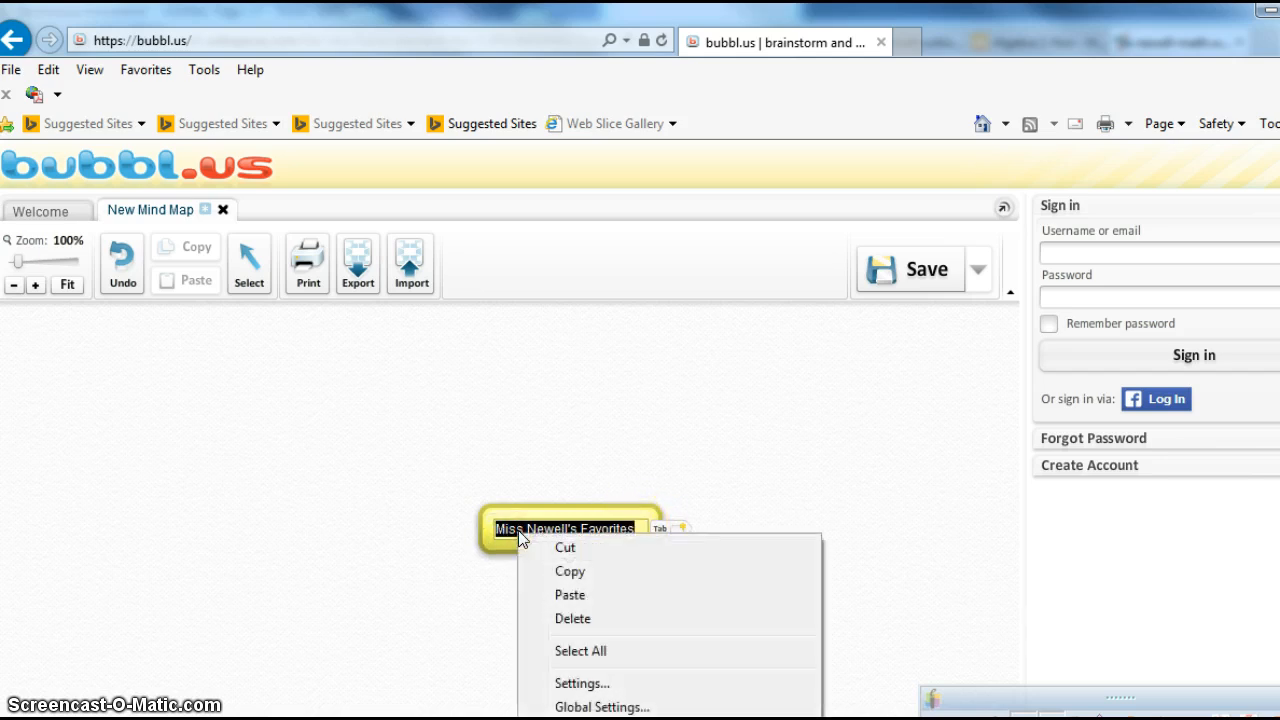
left_click(437, 556)
left_click(563, 527)
left_click(563, 527)
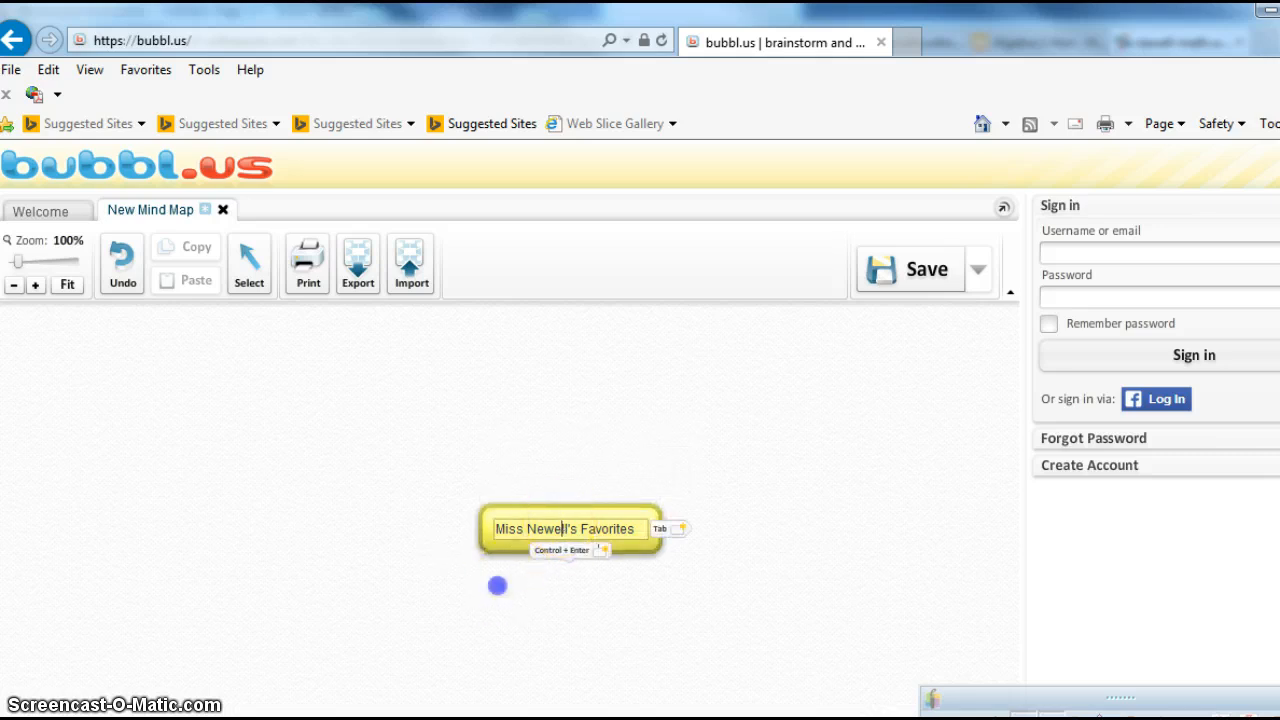
Give the title bubble a bright magenta background from the colour palette and make its text bright yellow.
left_click(497, 586)
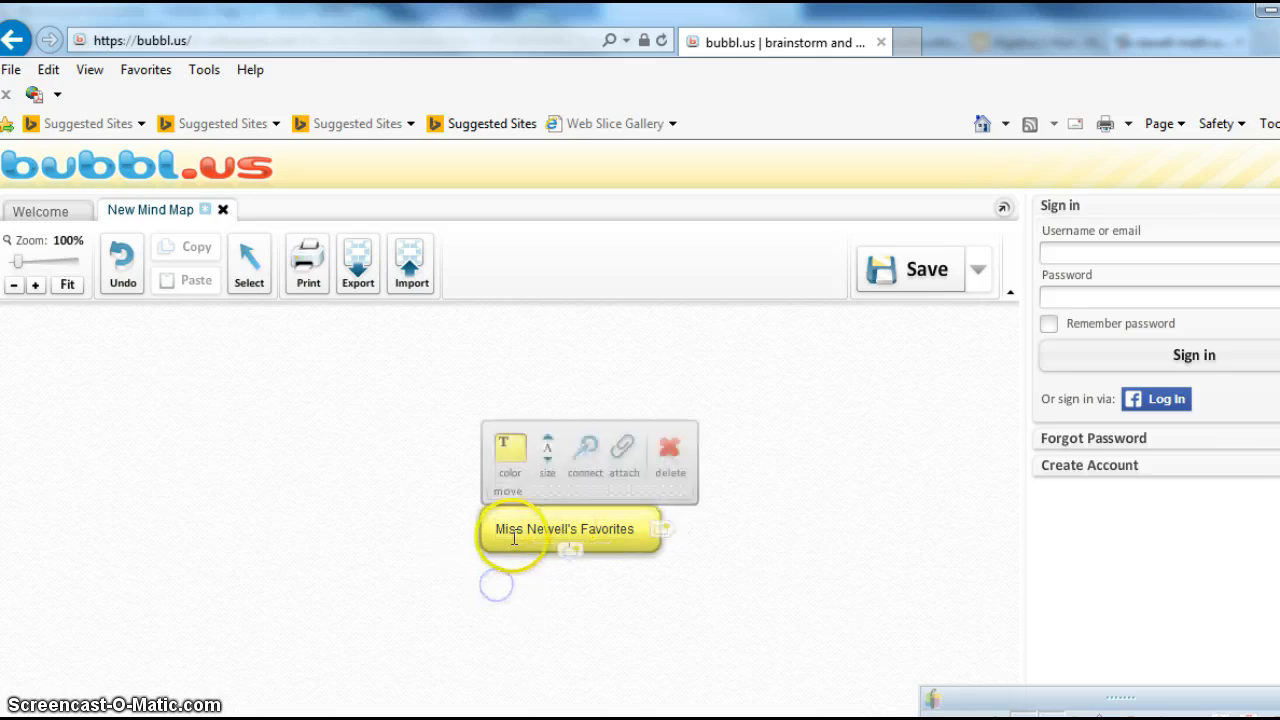
left_click(518, 459)
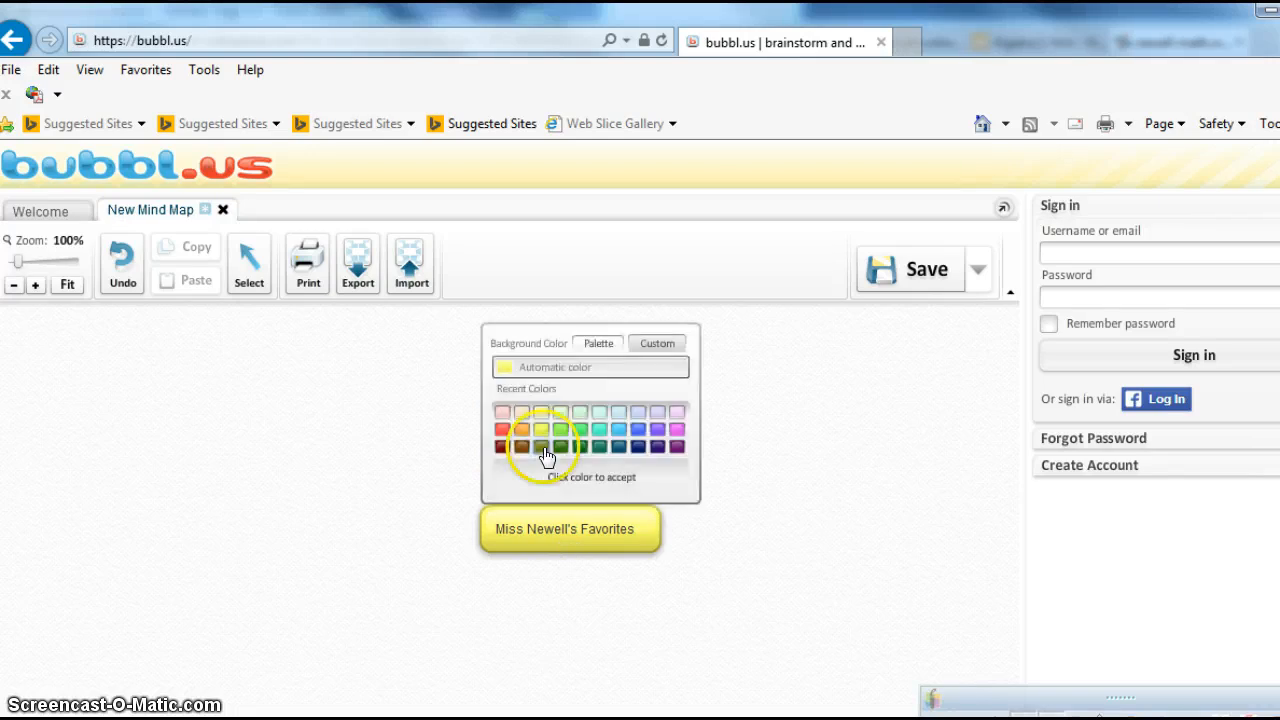
left_click(678, 430)
mouse_move(528, 514)
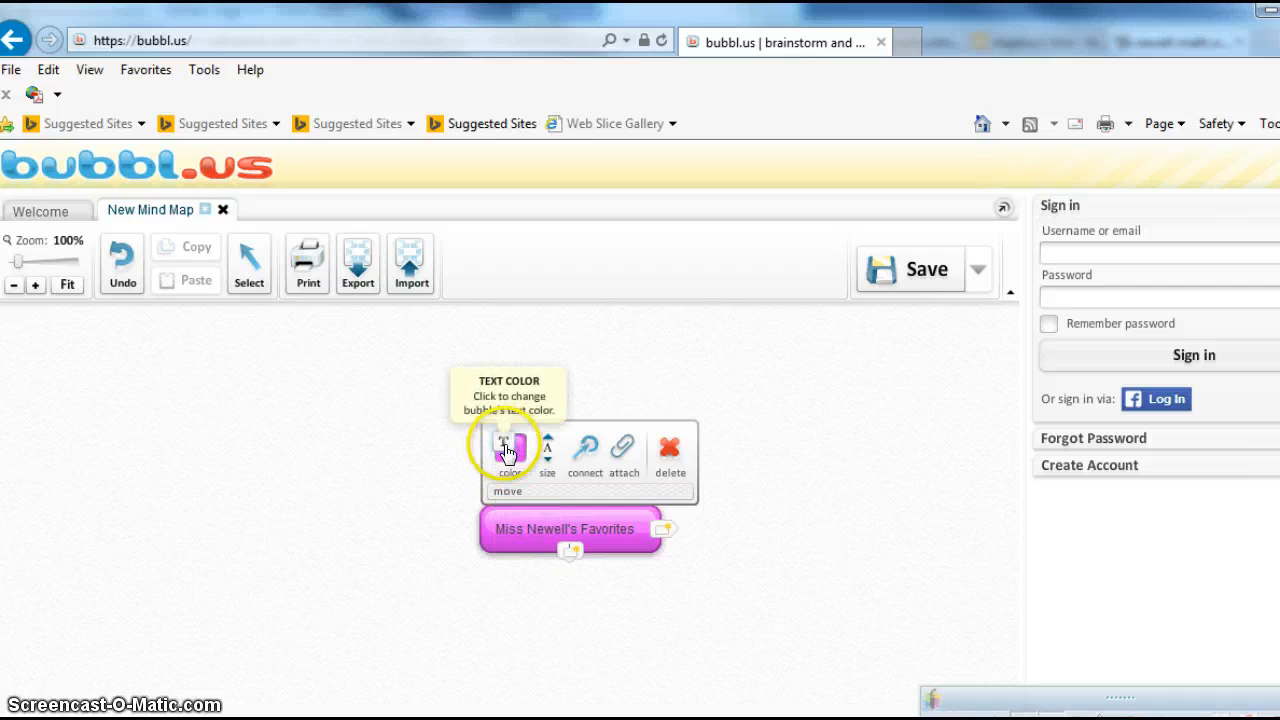
left_click(508, 447)
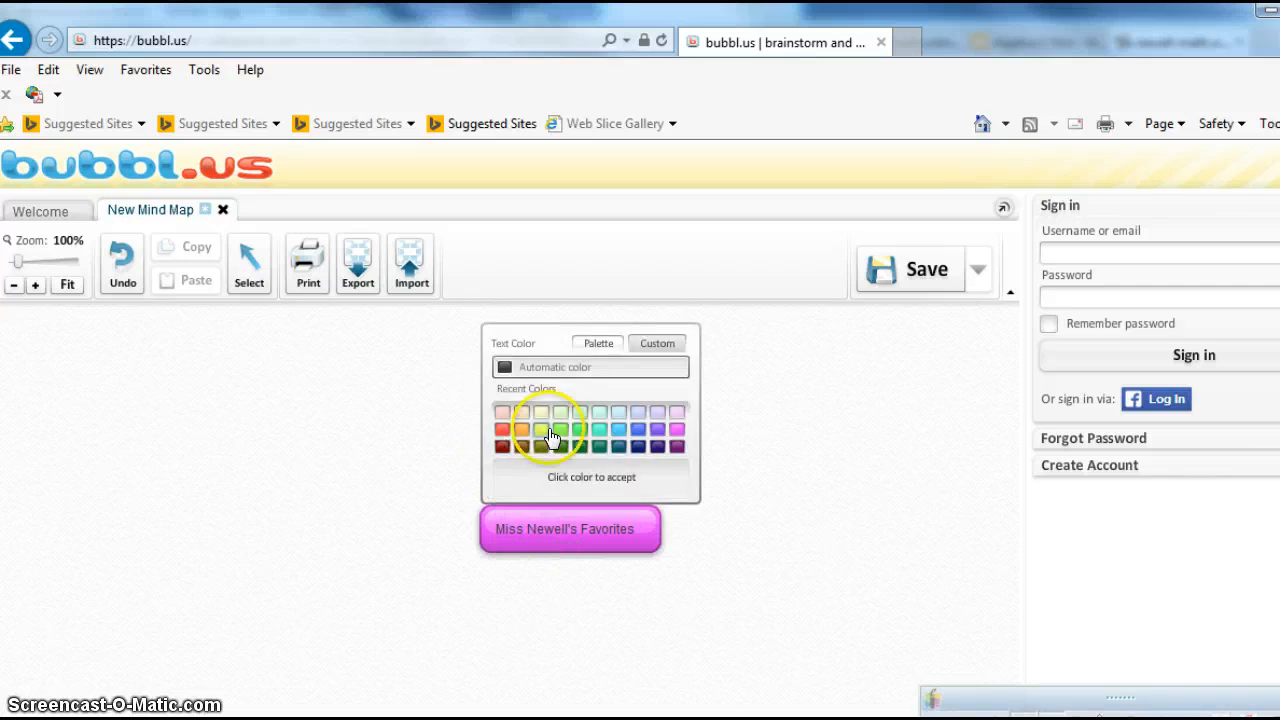
left_click(540, 430)
mouse_move(514, 520)
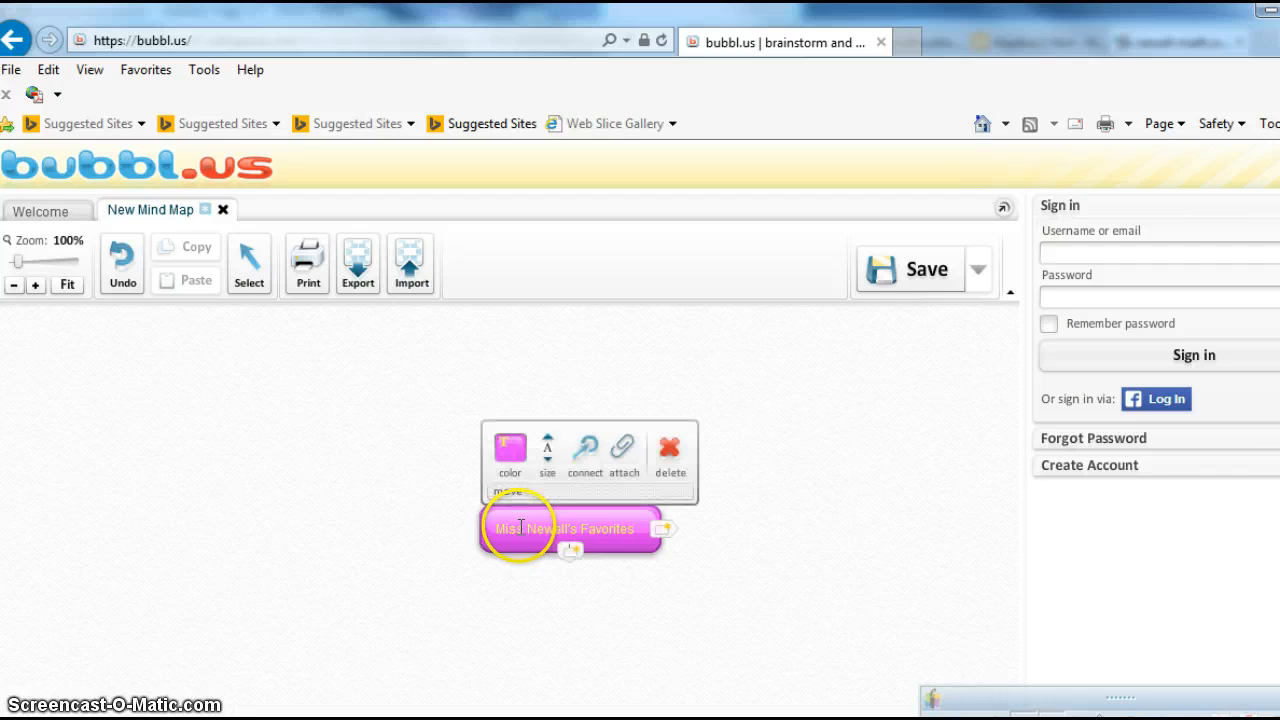
Enlarge the title bubble's text and move the bubble up and to the left on the canvas.
left_click(553, 445)
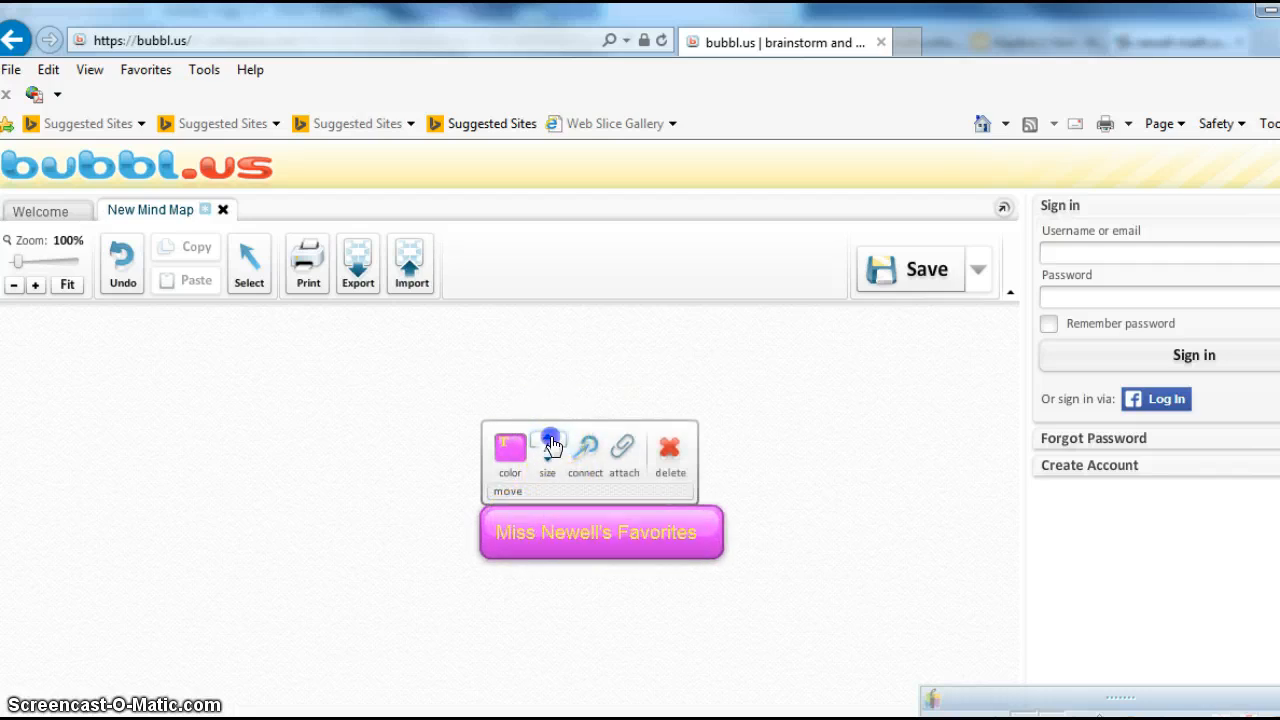
left_click(553, 445)
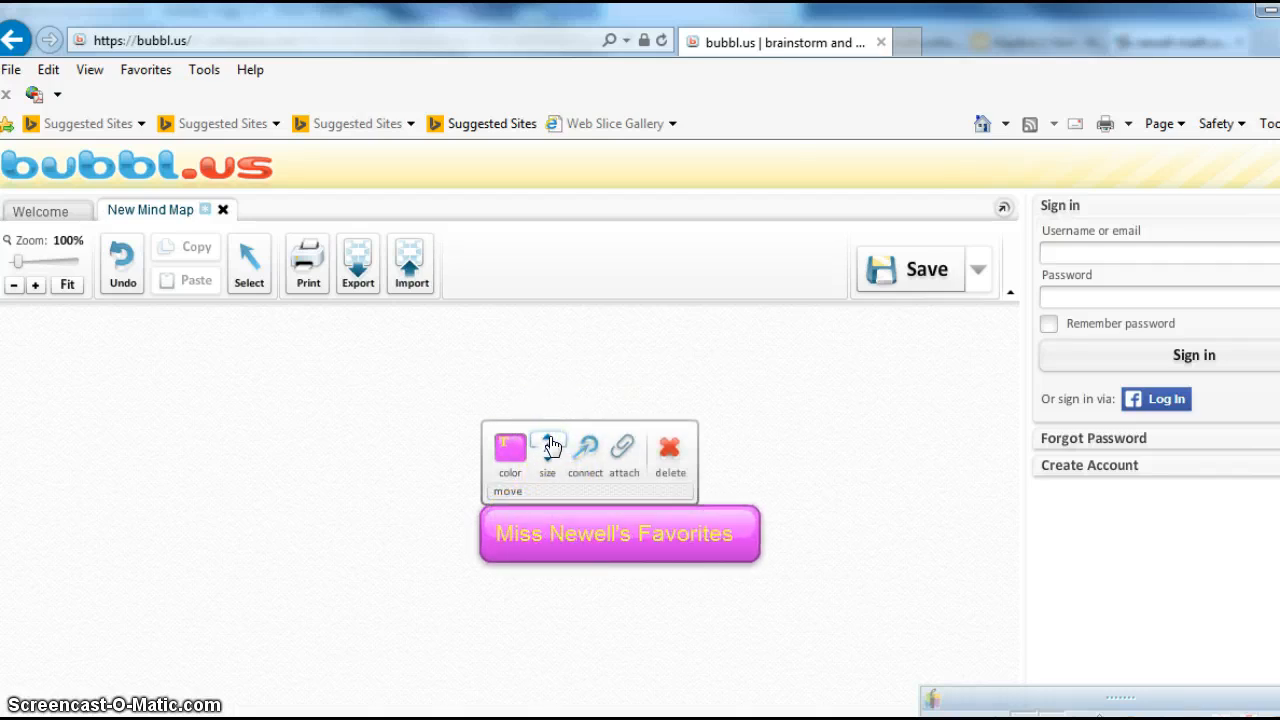
mouse_move(752, 551)
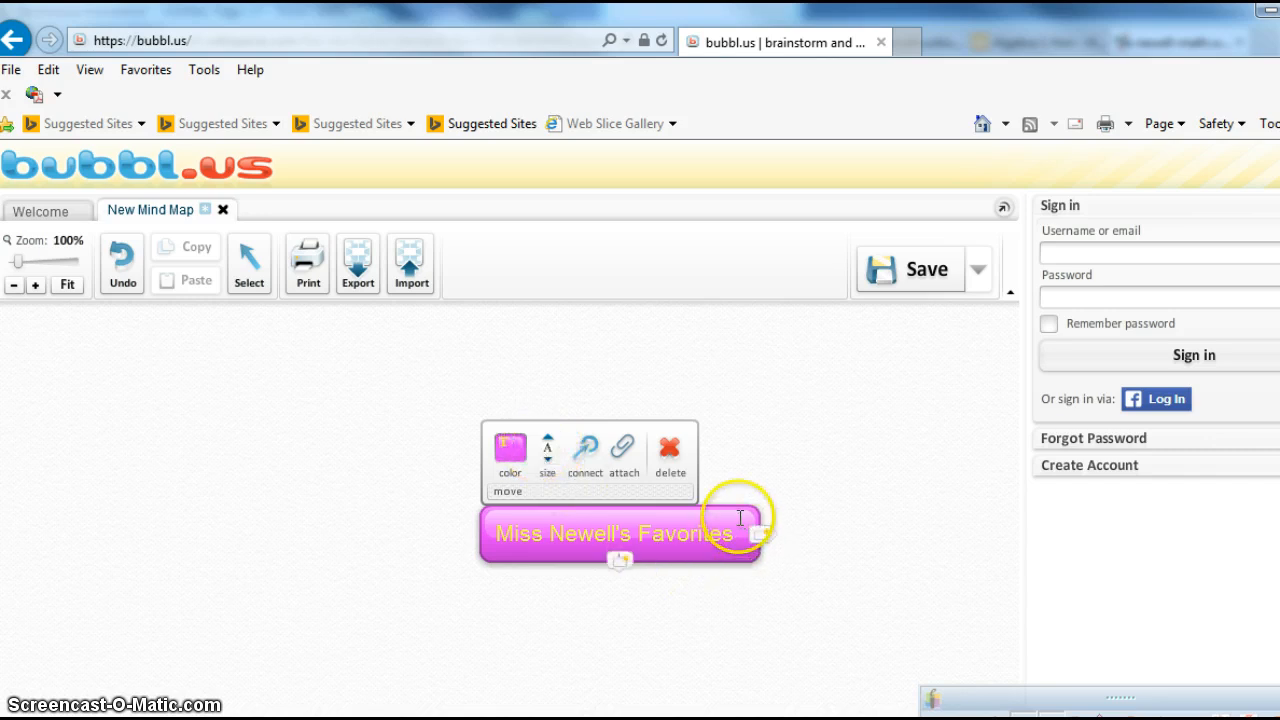
left_click(821, 472)
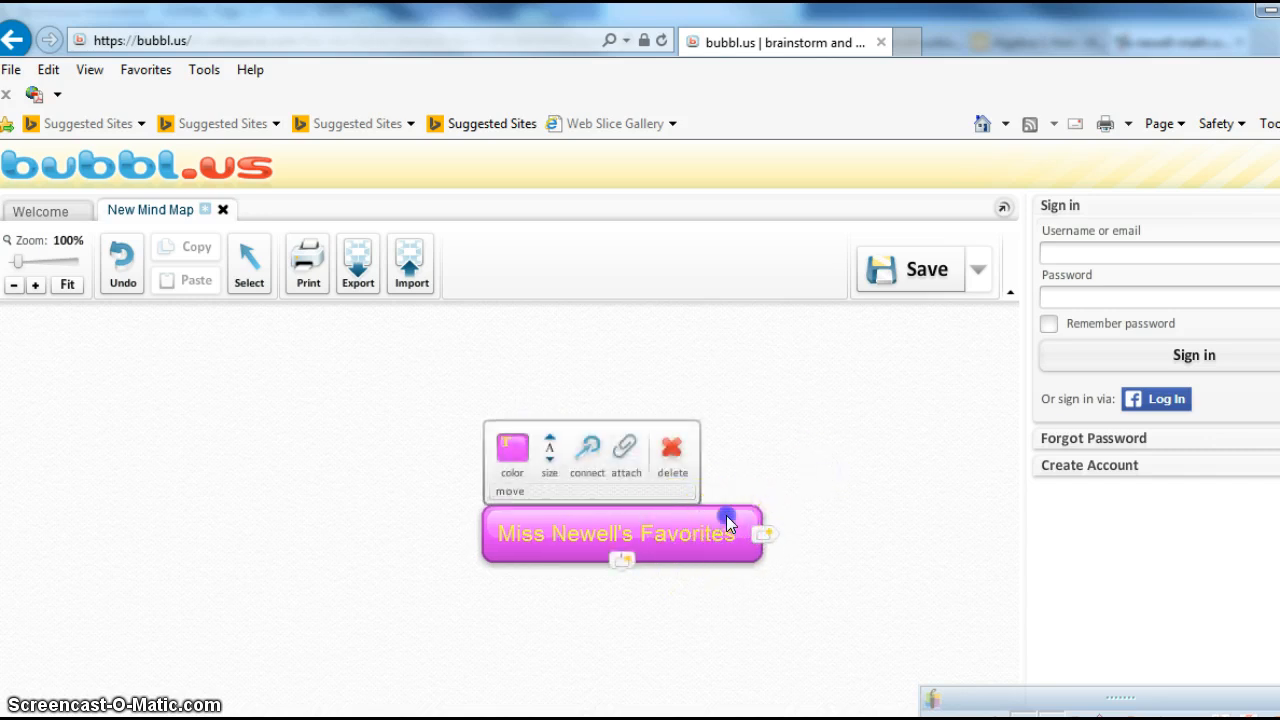
left_click_drag(727, 520, 646, 417)
left_click(528, 608)
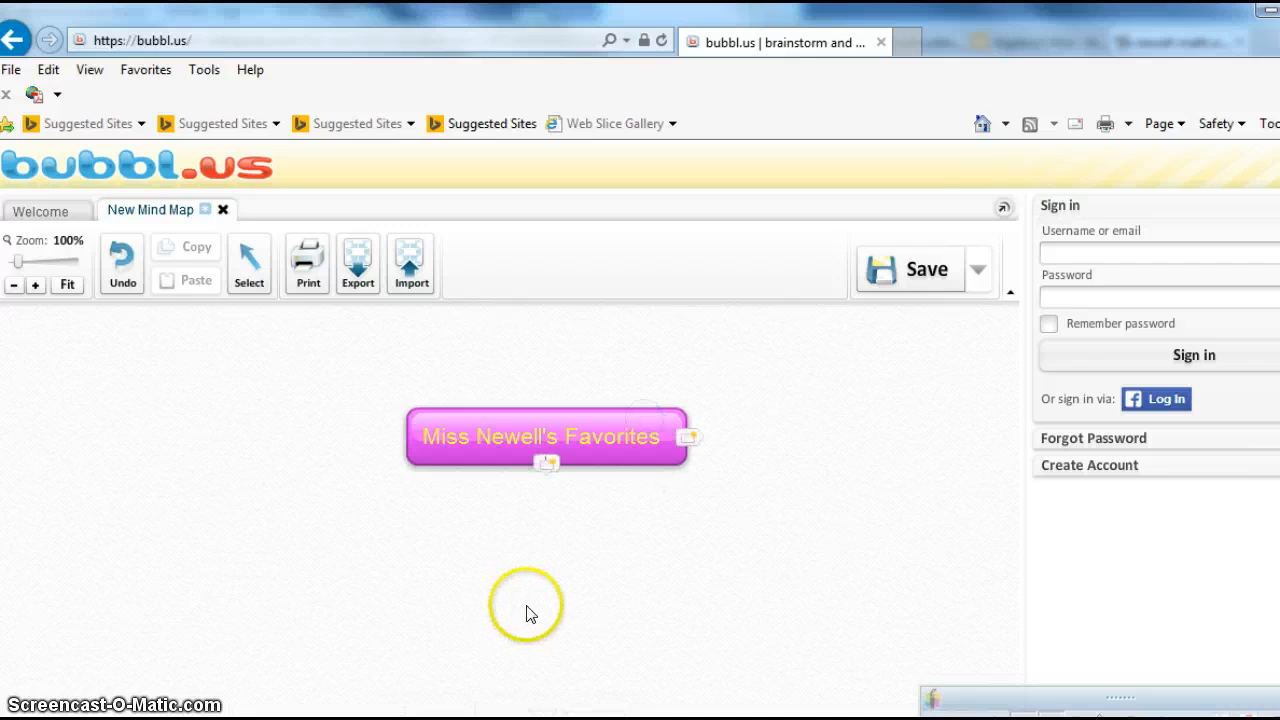
Add a child bubble labelled "Favorite Things" below the title bubble.
left_click(546, 465)
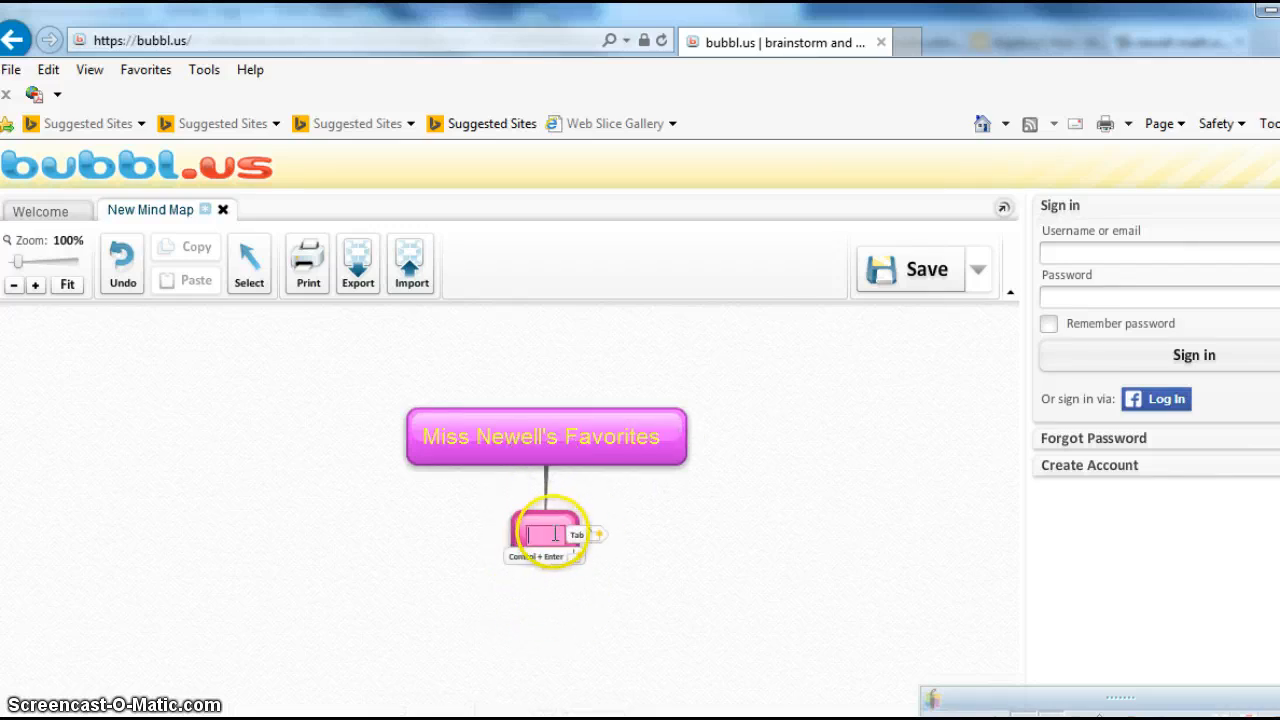
type("Favo")
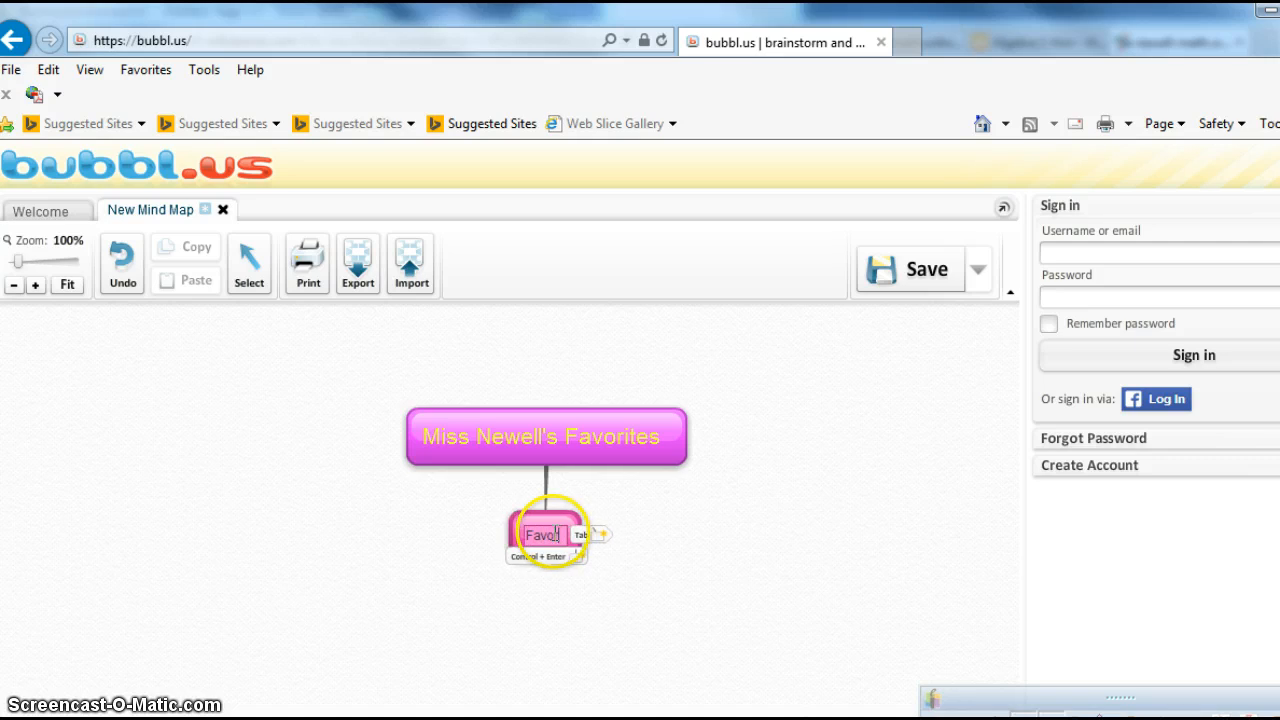
type("rite Things")
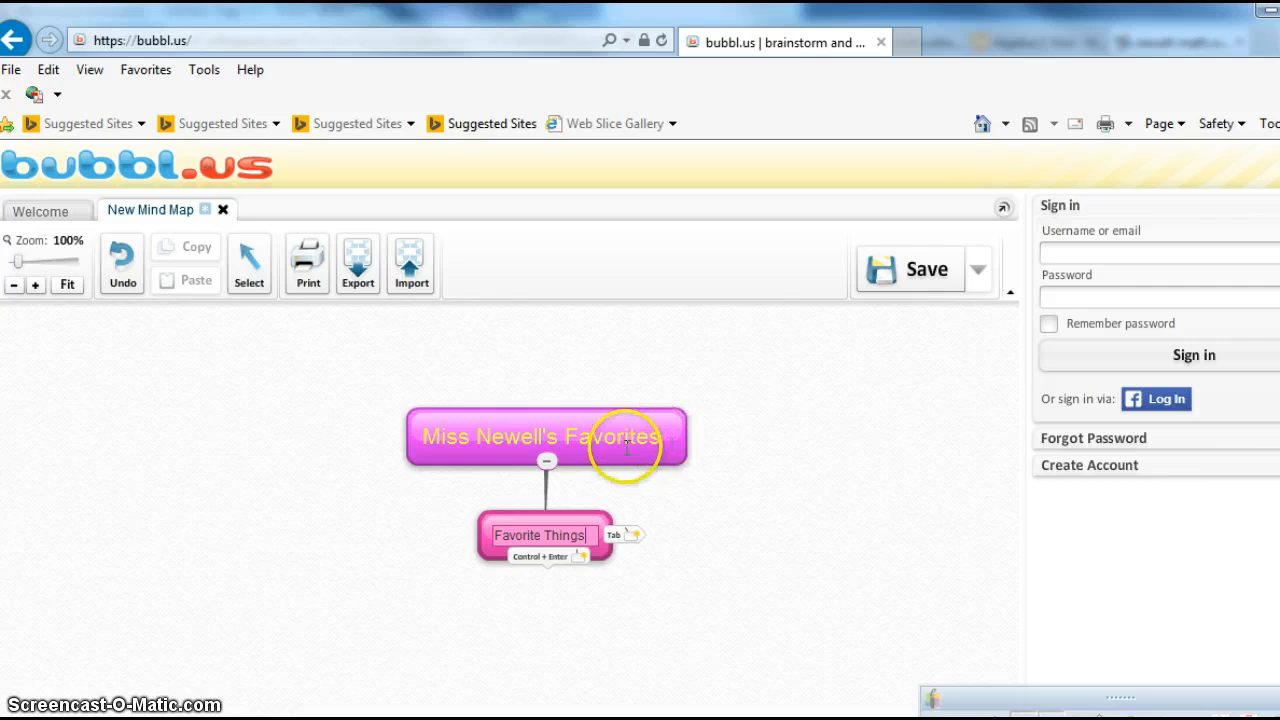
left_click(913, 445)
Add a second child bubble labelled "Favorite Foods" to the title bubble.
mouse_move(638, 437)
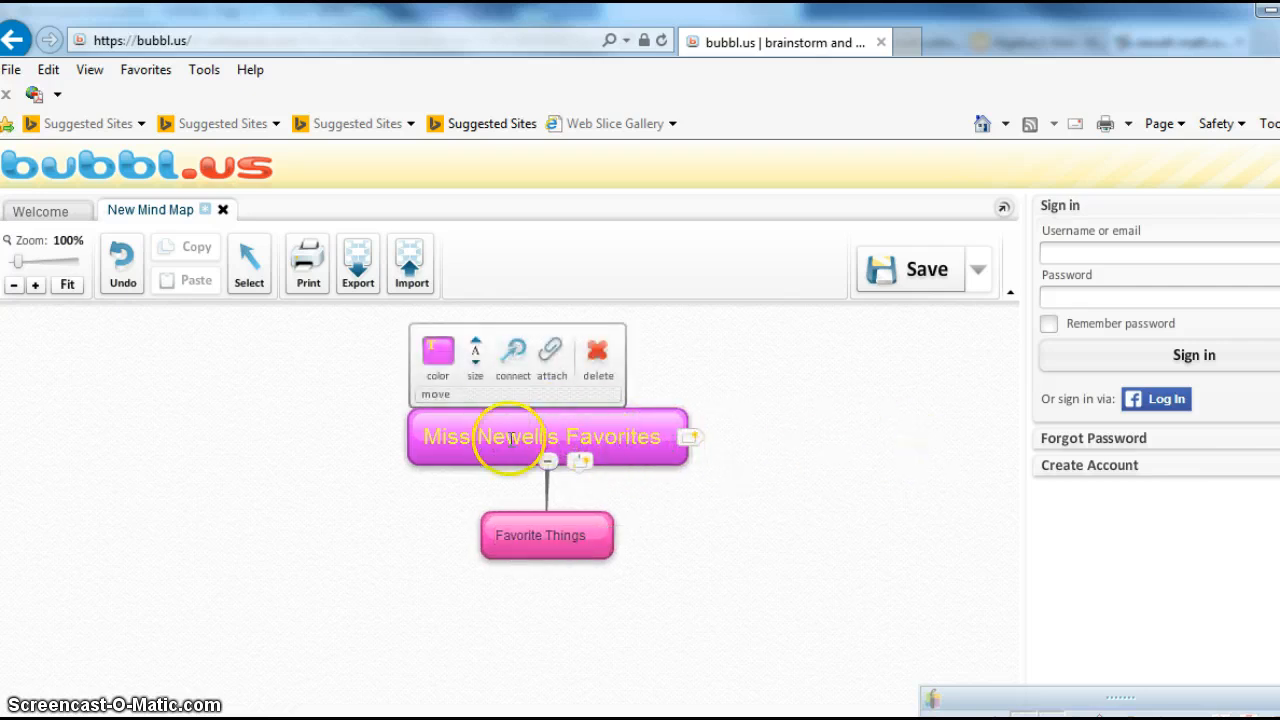
mouse_move(592, 527)
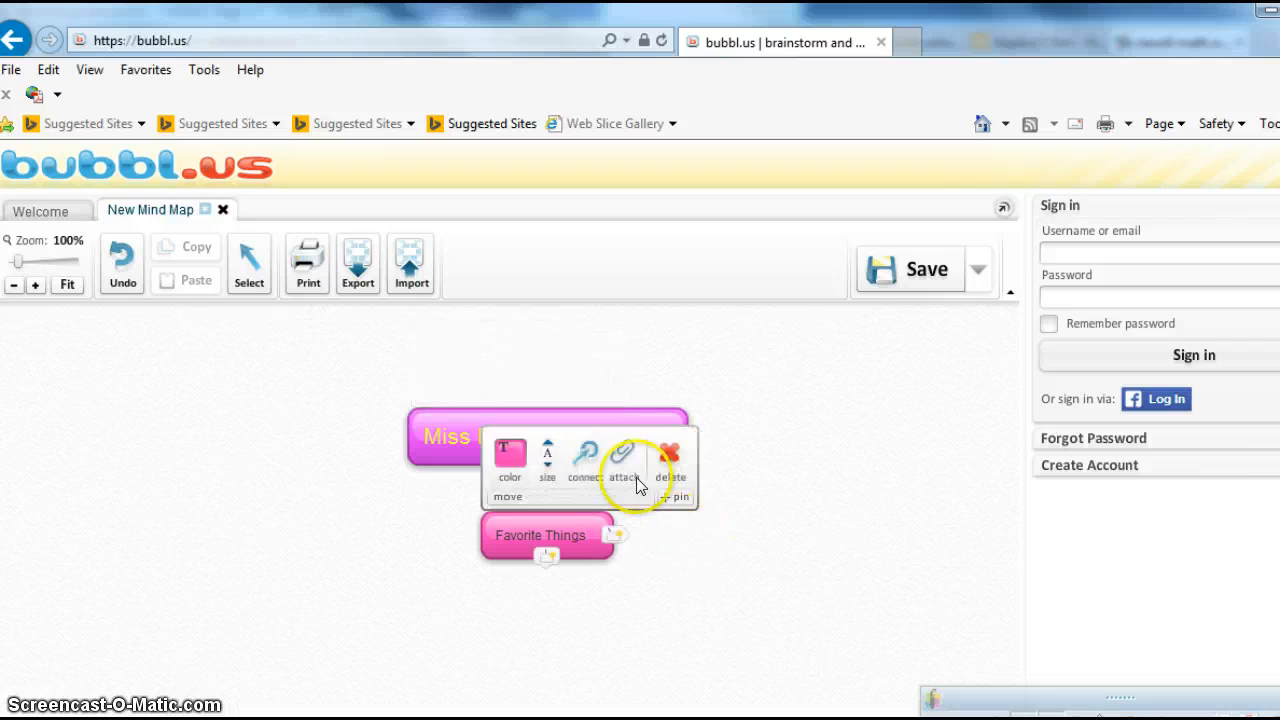
mouse_move(446, 436)
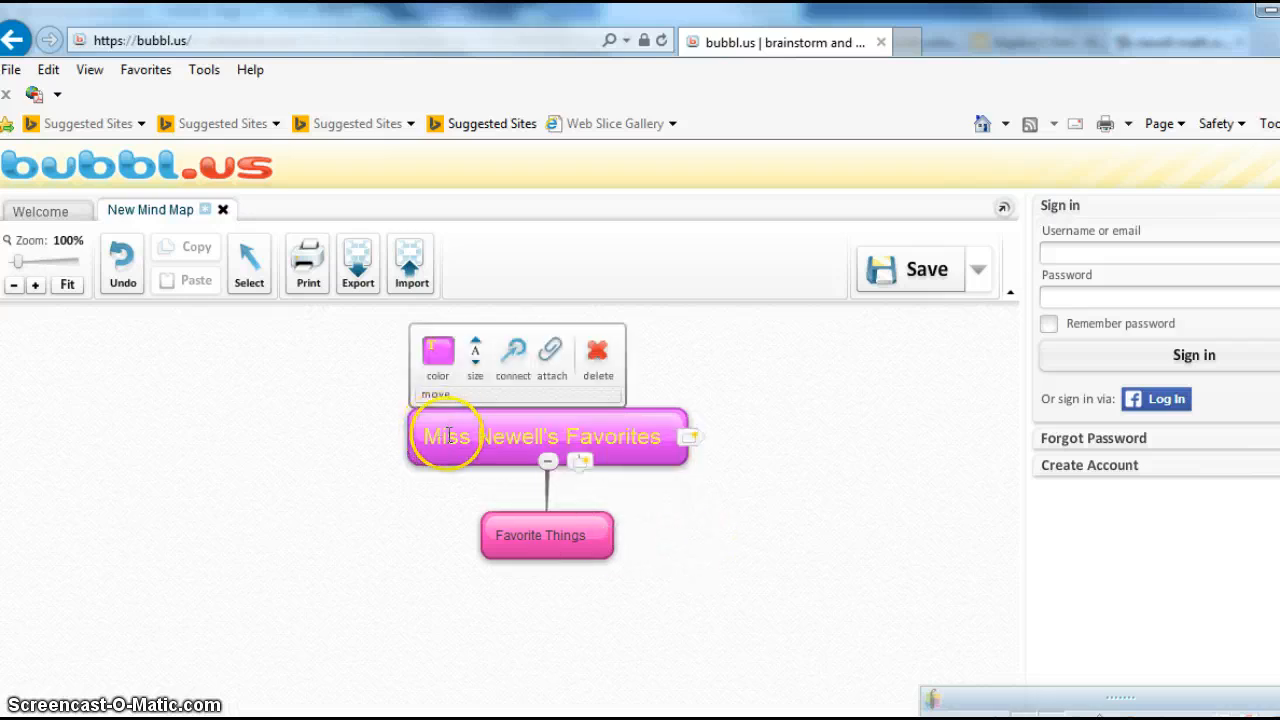
left_click(584, 462)
left_click(632, 538)
type("Fa")
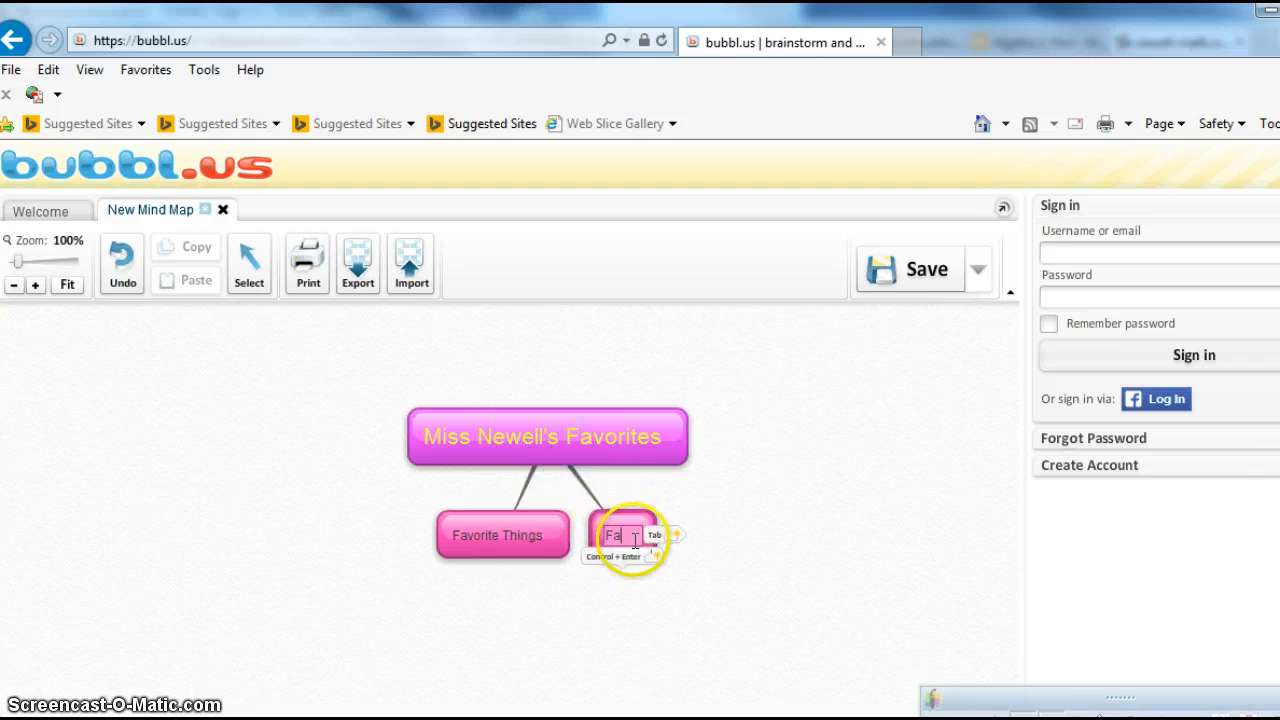
type("vorite F")
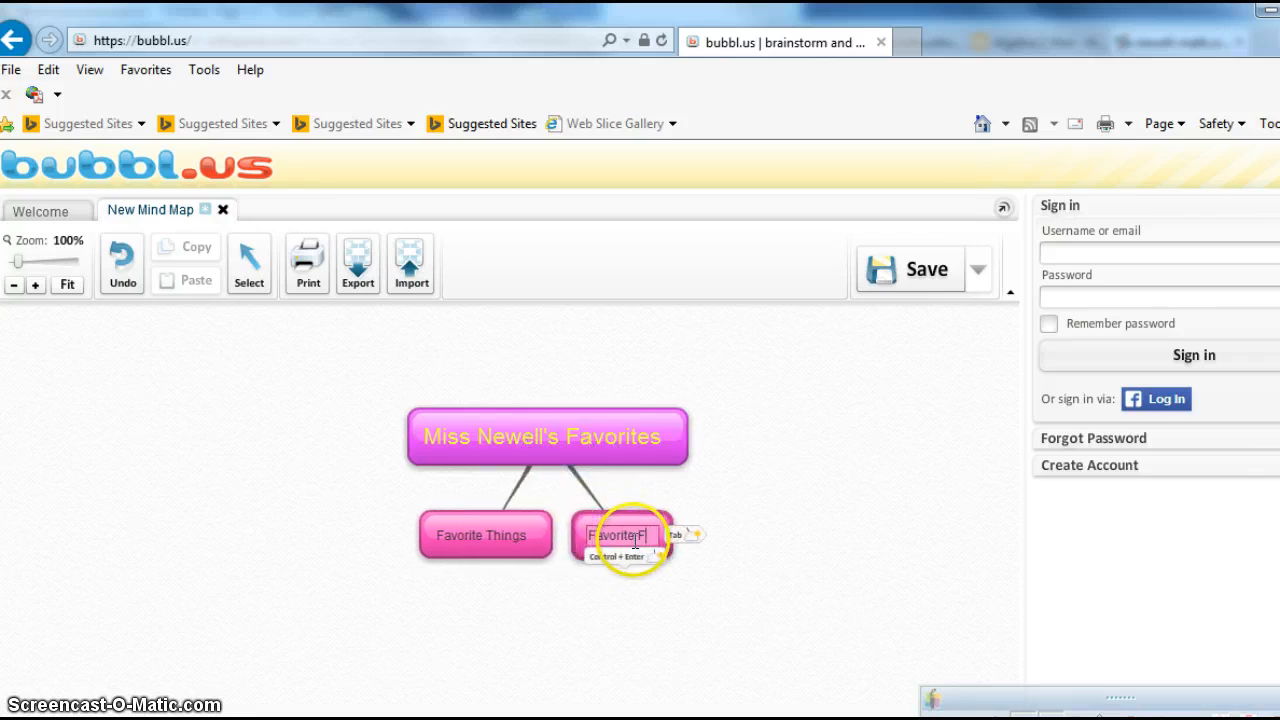
type("oods")
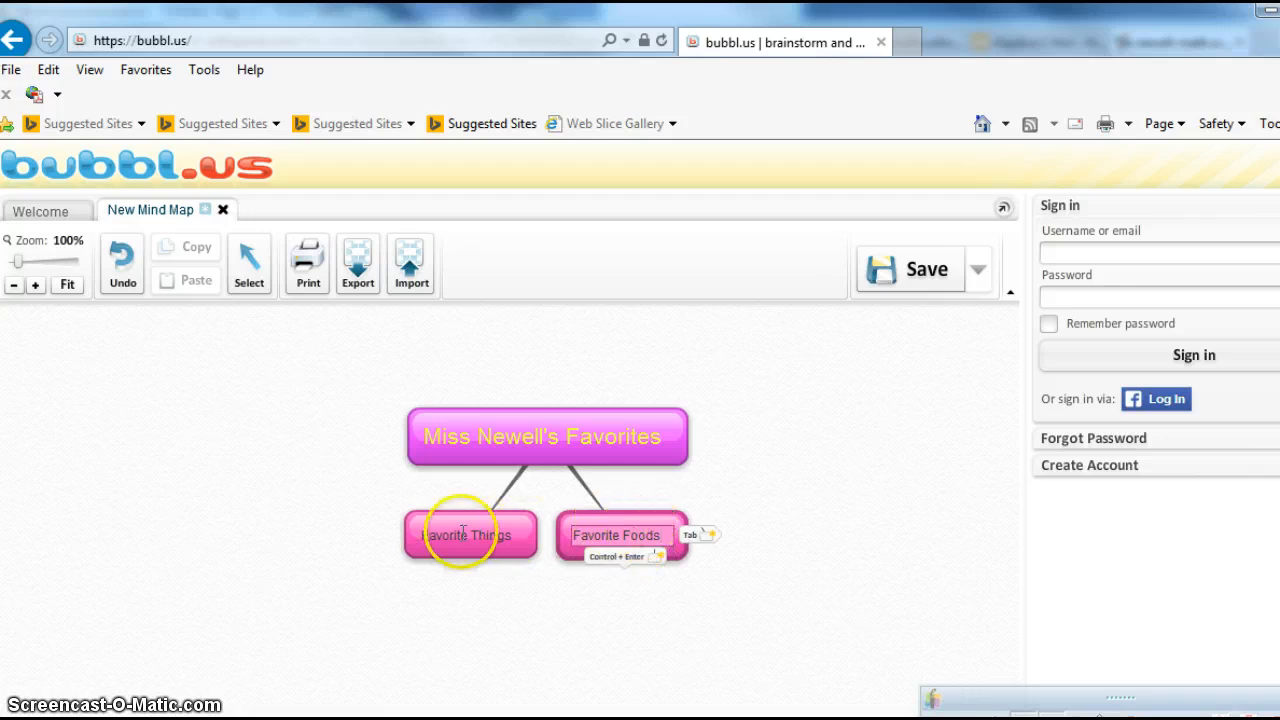
left_click(324, 533)
Move the "Favorite Things" bubble to the far upper left of the title bubble and "Favorite Foods" to its lower left.
left_click_drag(443, 538, 54, 385)
left_click_drag(500, 565, 144, 566)
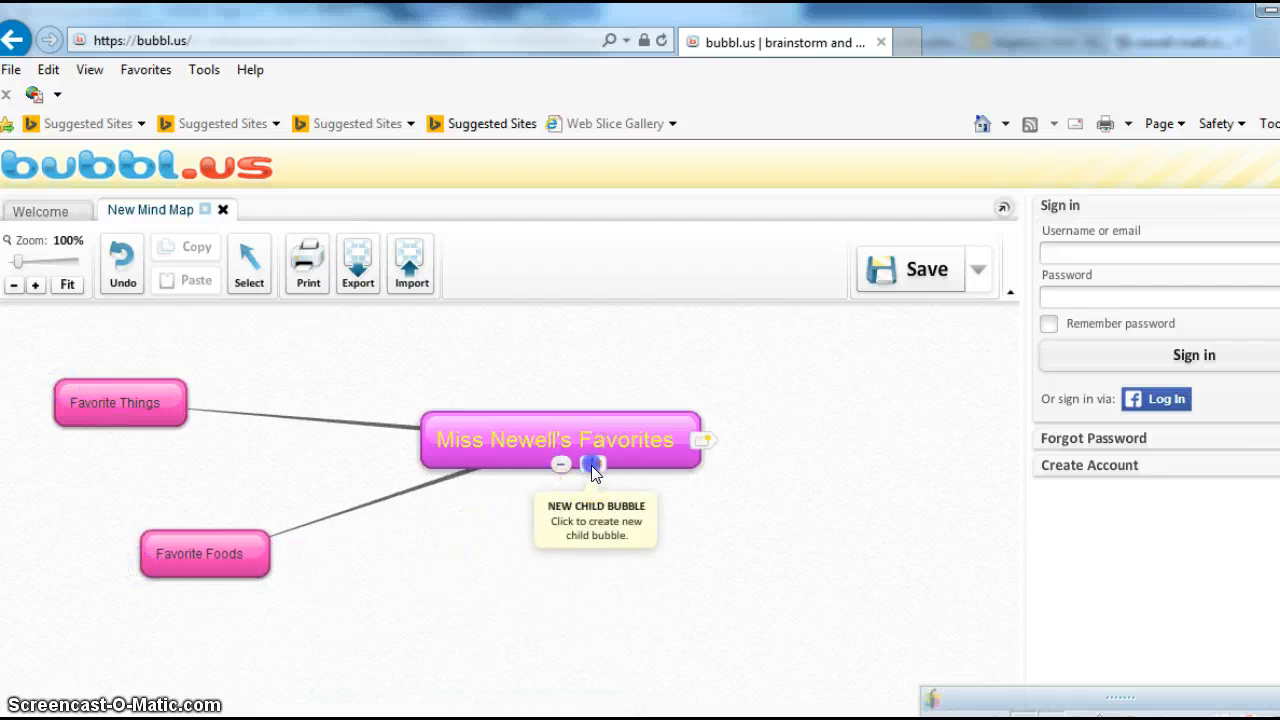
Add a third child bubble labelled "Favorite People" below the title bubble.
left_click(591, 465)
type("Favori")
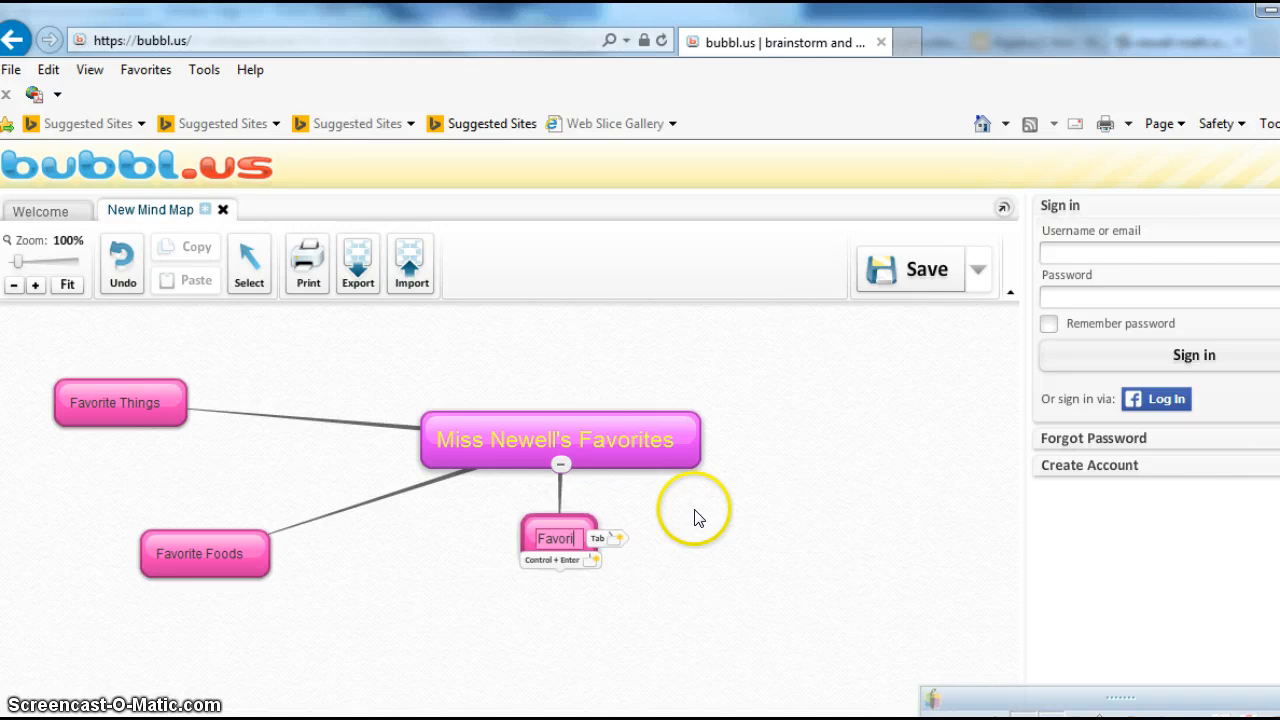
type("te C")
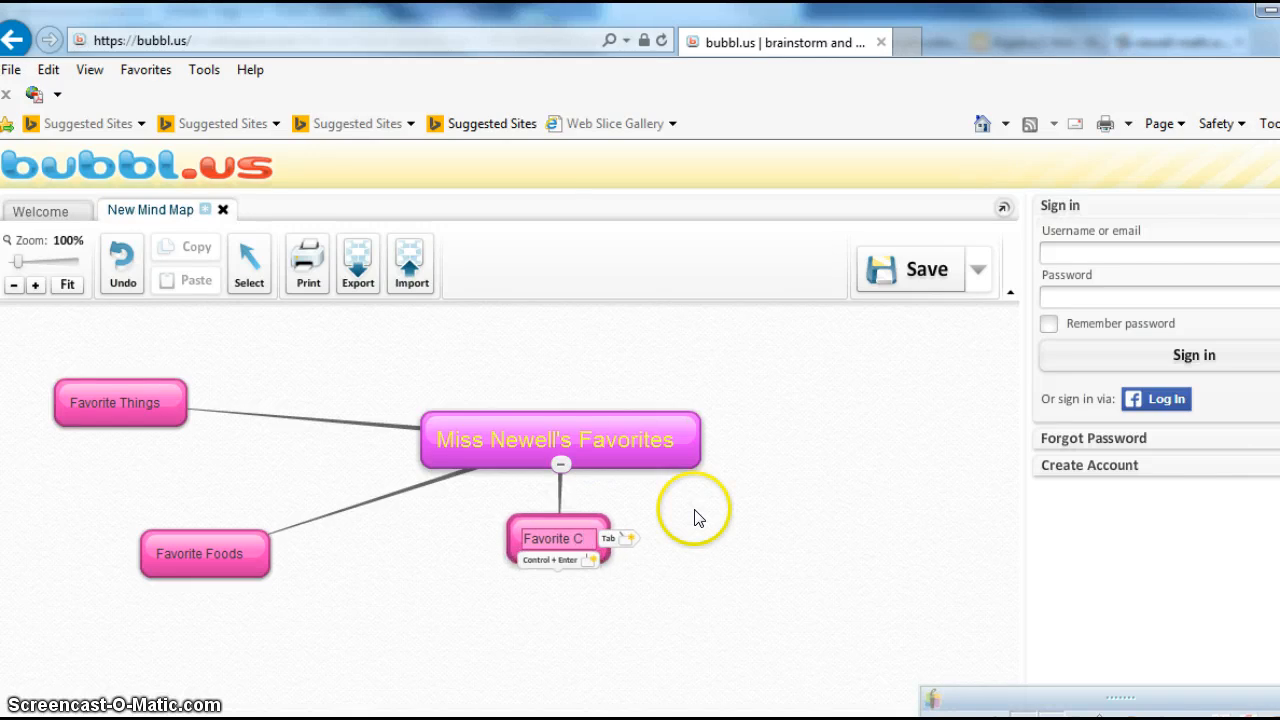
key("BackSpace")
type("People")
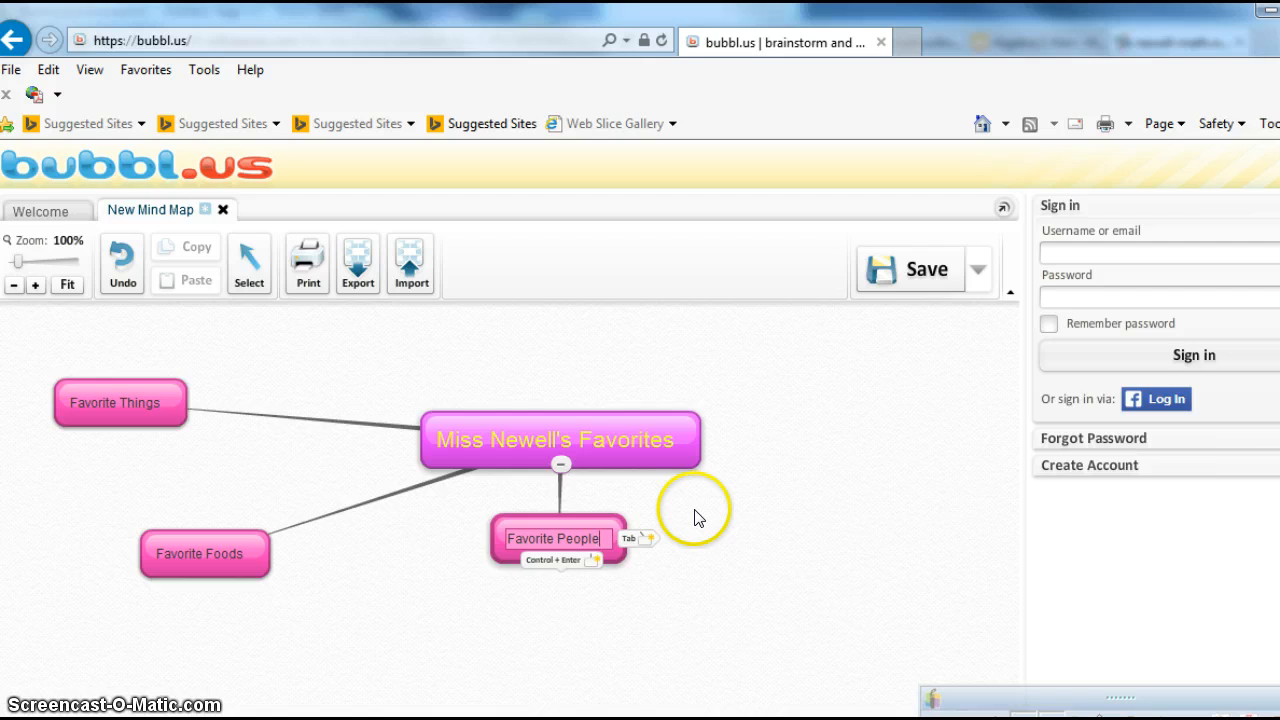
left_click(728, 531)
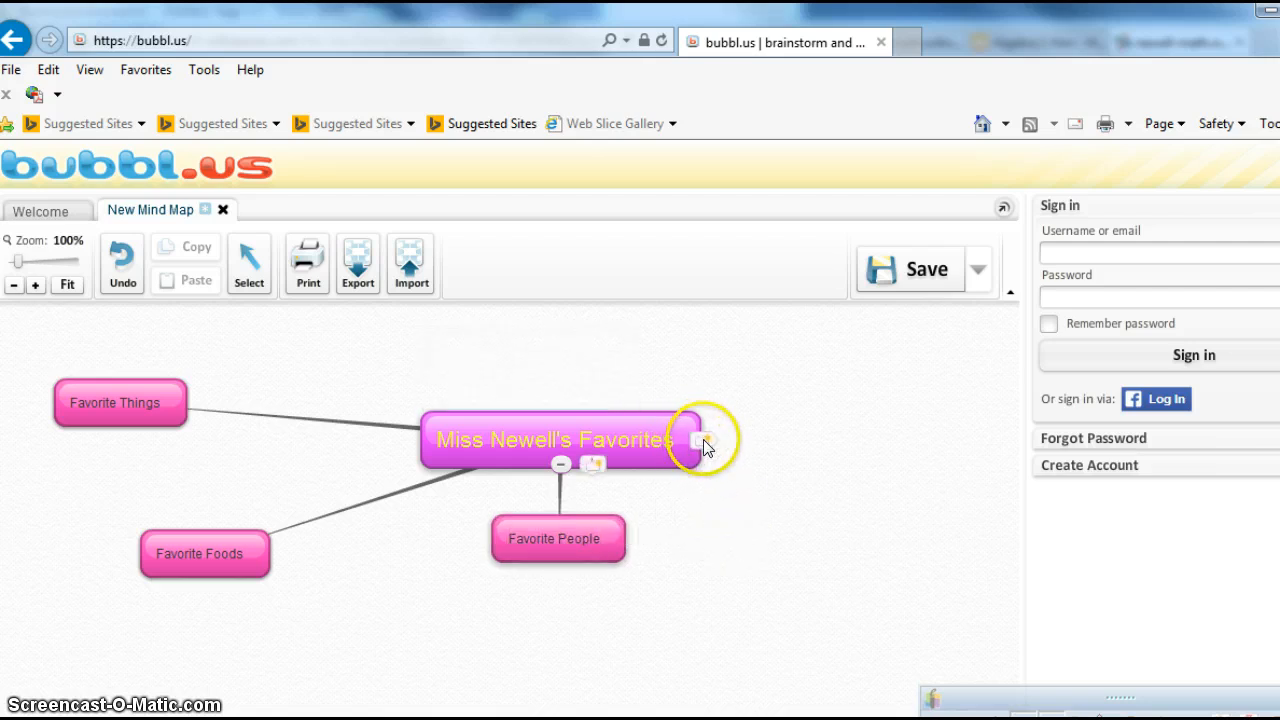
Add a standalone bubble beside the title bubble and move it to the title's far upper right.
left_click(705, 440)
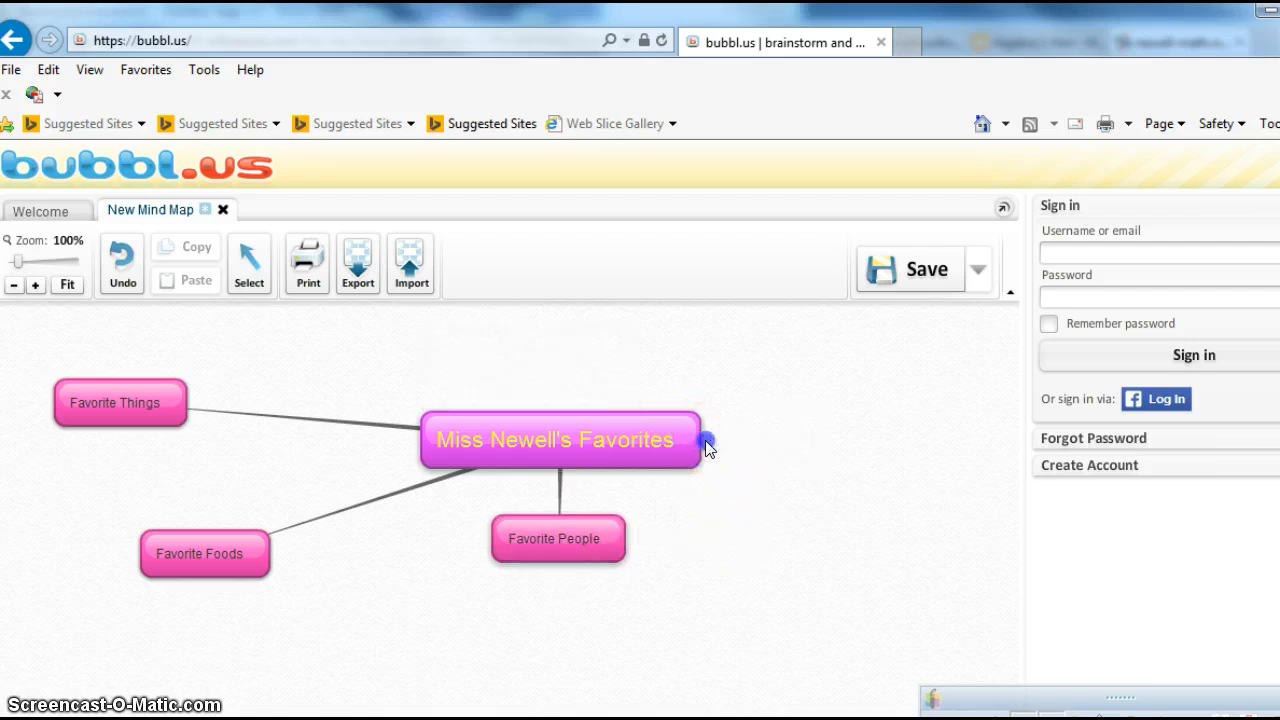
left_click_drag(762, 418, 878, 380)
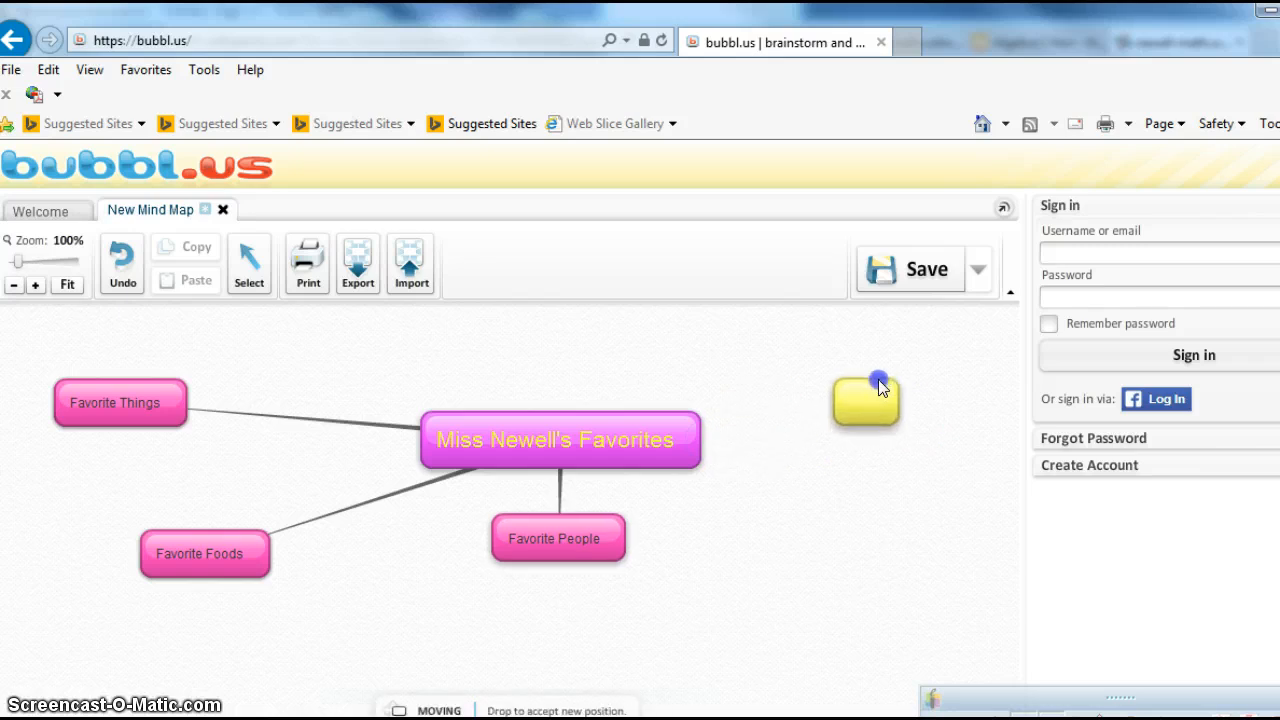
left_click(868, 392)
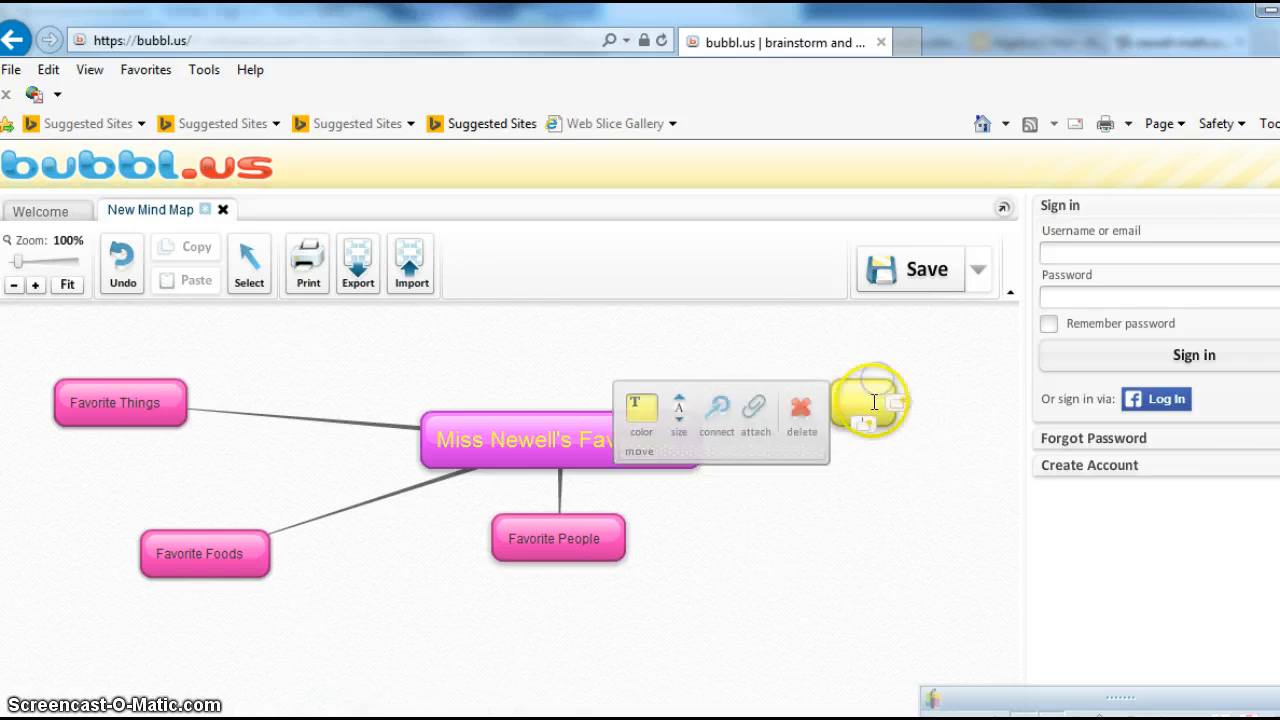
Try to connect the empty yellow bubble to the existing bubbles, and delete the yellow bubble.
left_click(716, 410)
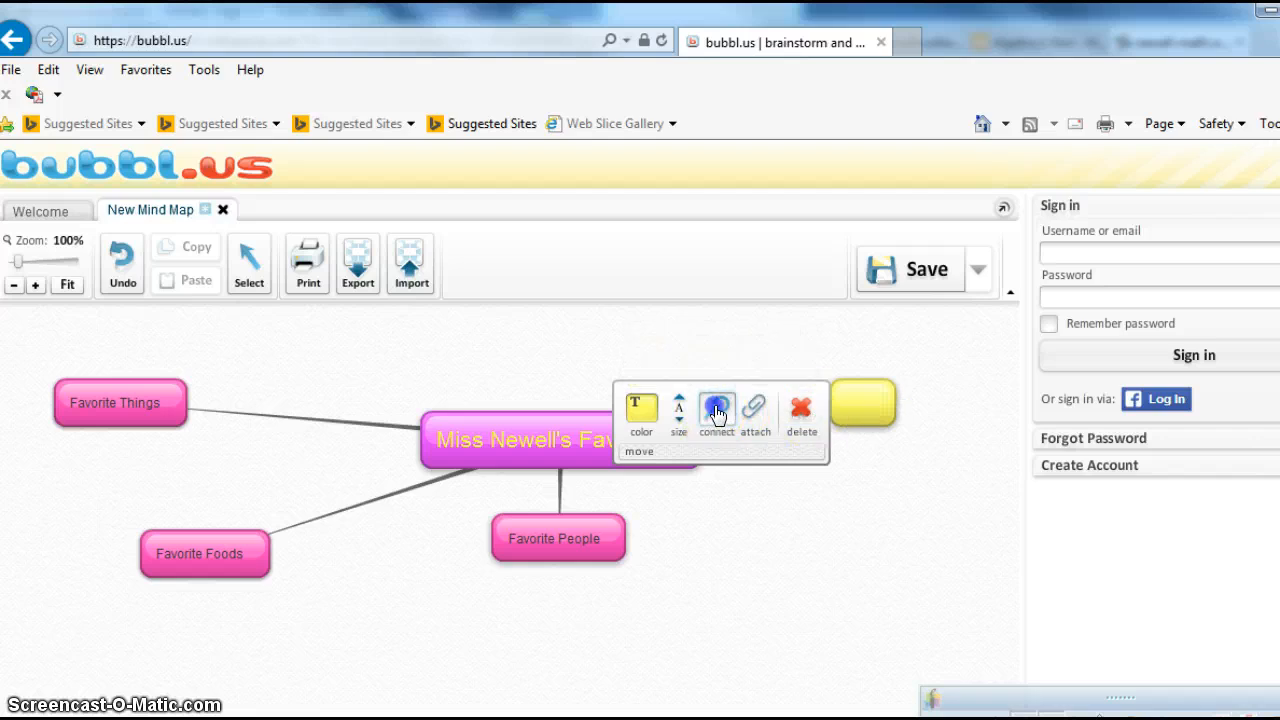
left_click_drag(716, 410, 704, 511)
left_click_drag(625, 542, 674, 446)
mouse_move(851, 400)
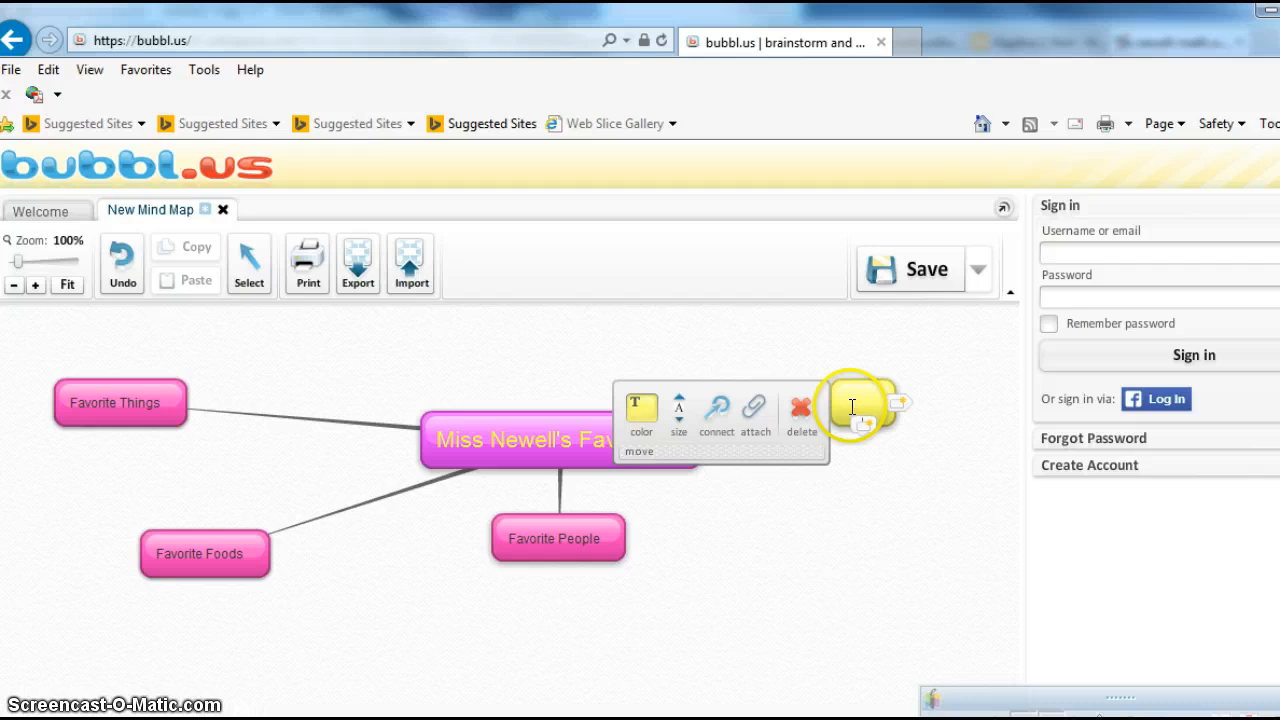
left_click(800, 411)
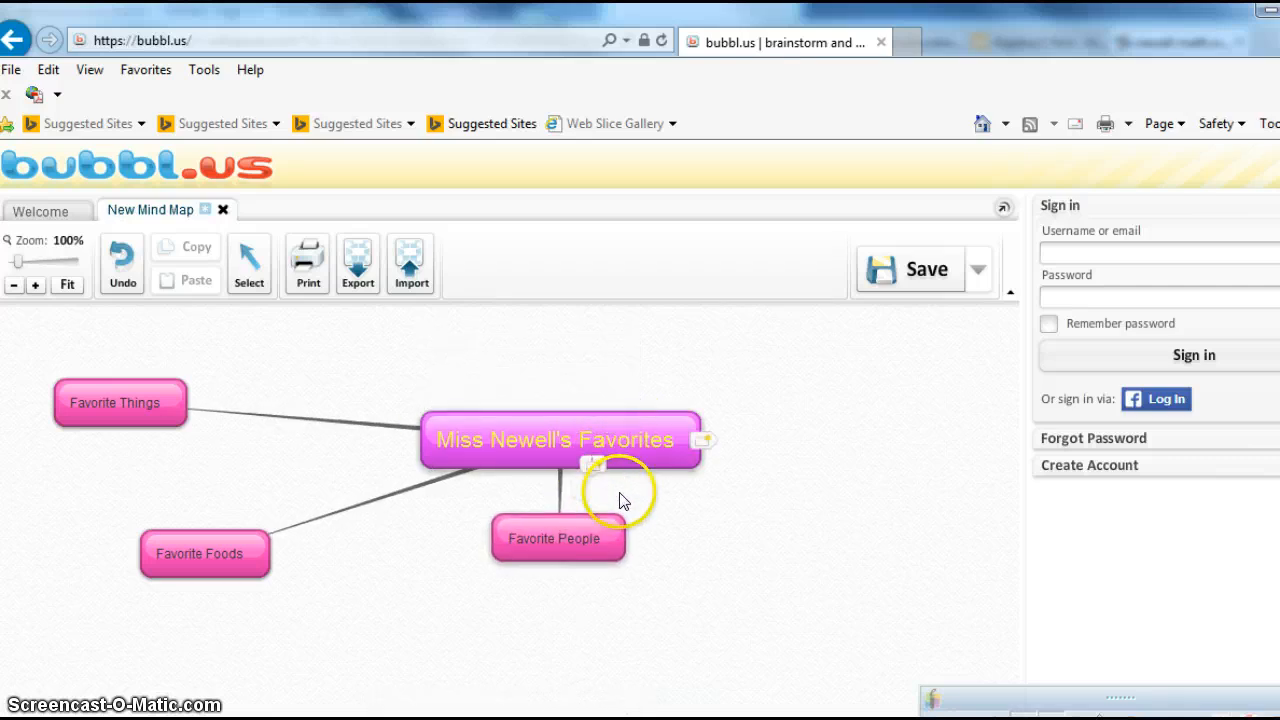
Add an empty fourth child bubble to the title bubble and move it to the lower right, beyond "Favorite People".
left_click(592, 466)
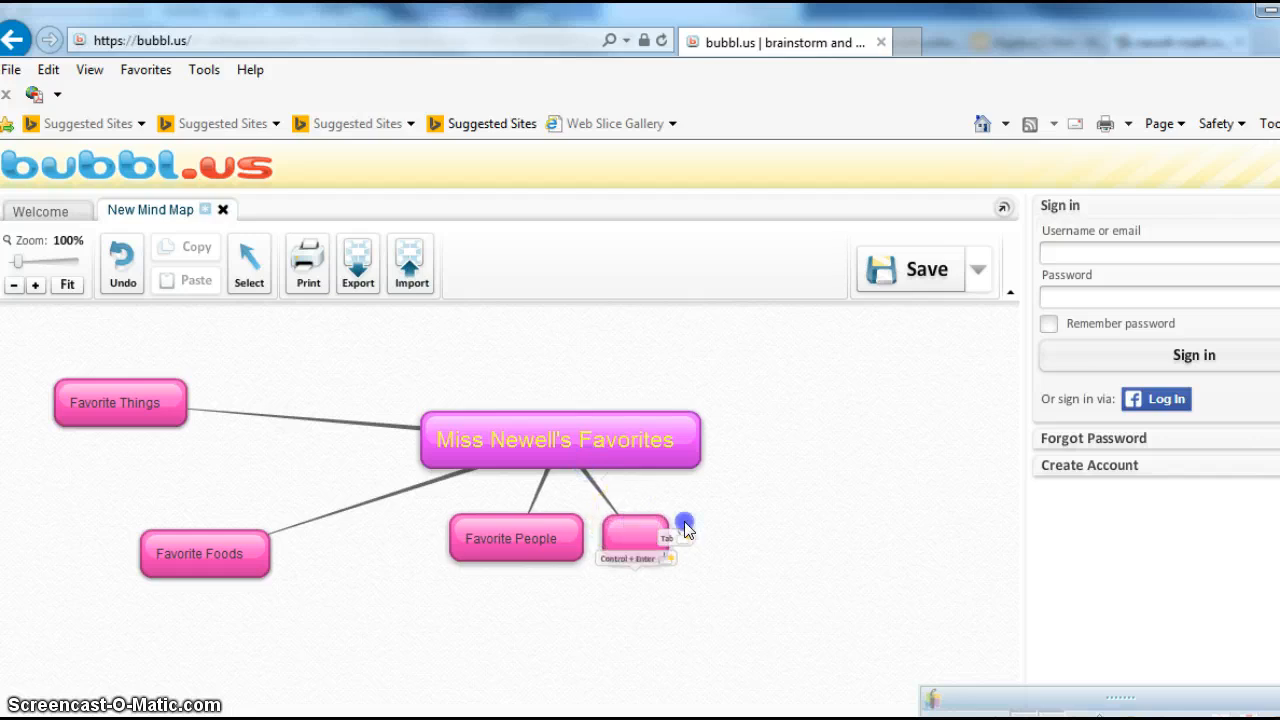
left_click_drag(684, 521, 769, 567)
left_click(930, 518)
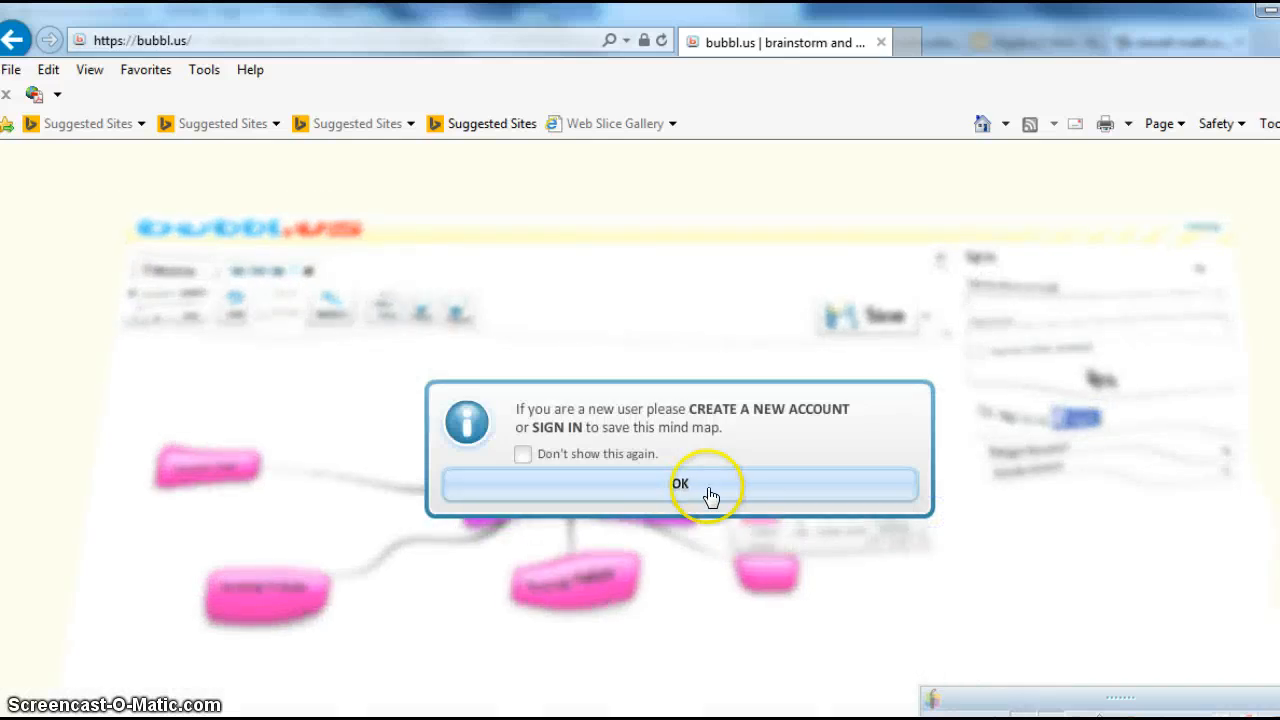
Dismiss the account reminder and set it not to be shown again.
left_click(522, 454)
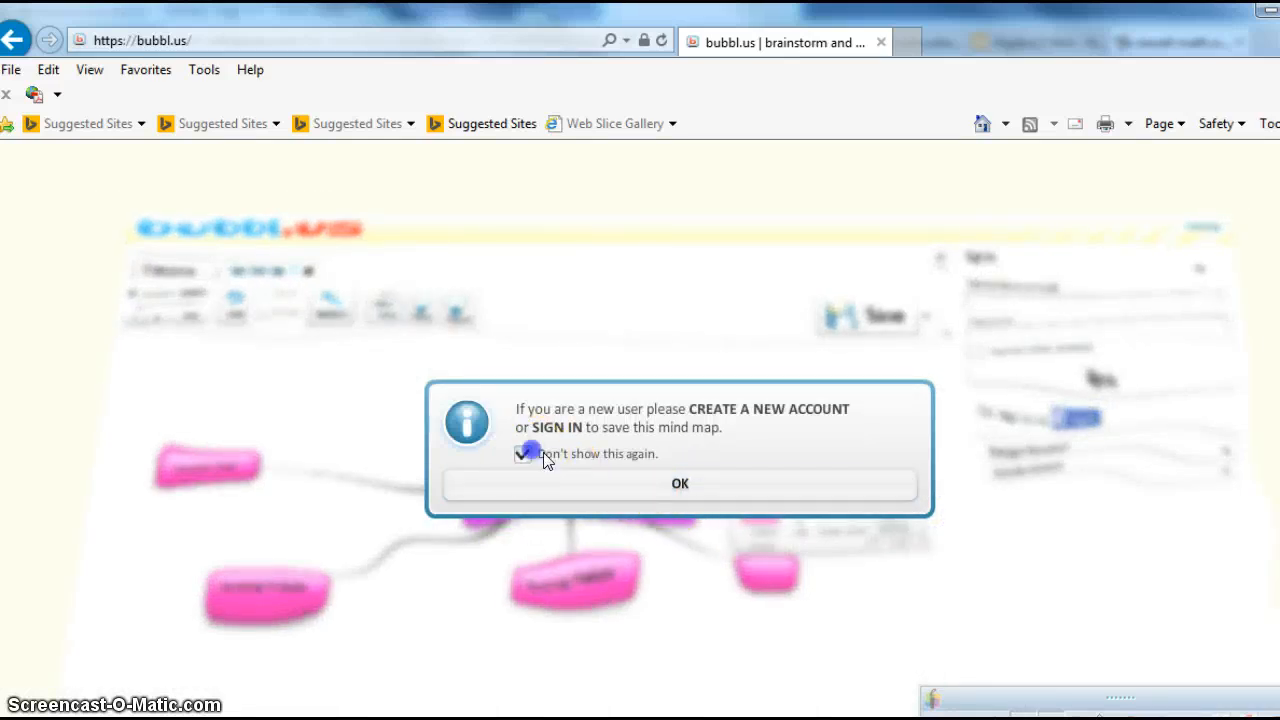
left_click(628, 491)
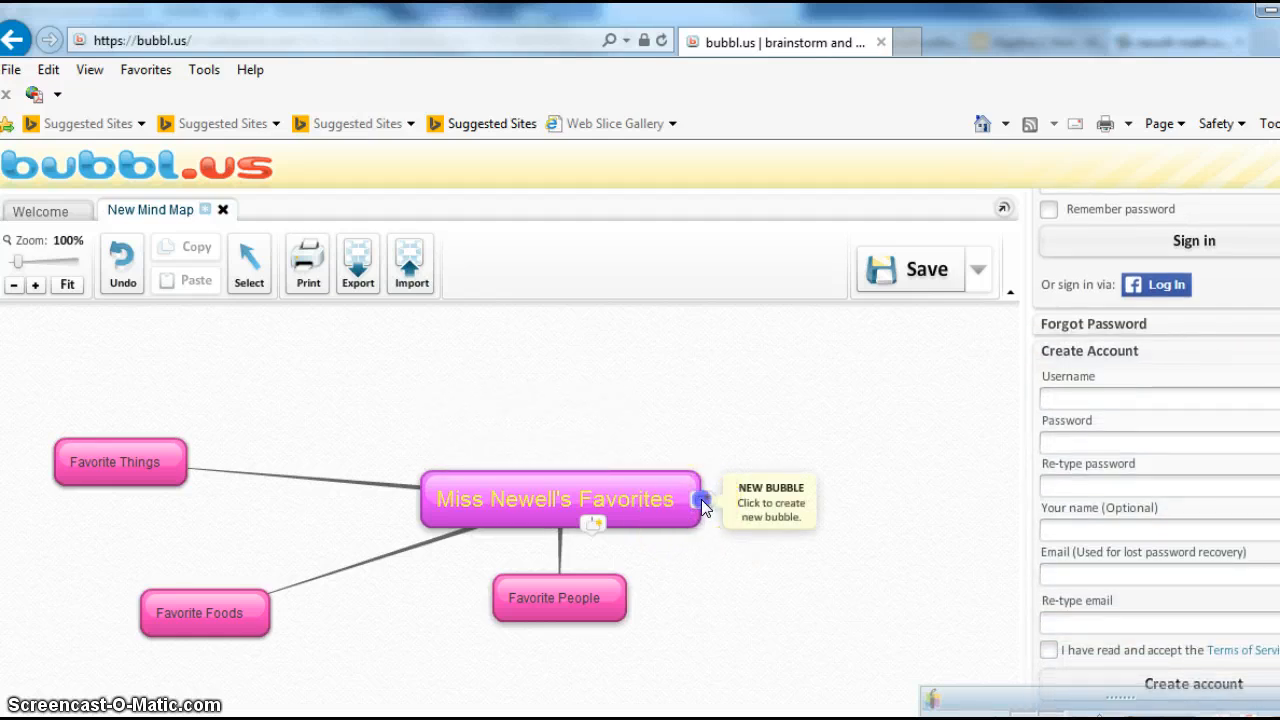
Add a standalone bubble at the upper right of the title bubble and connect it to "Favorite Things" with an arrow.
left_click(702, 500)
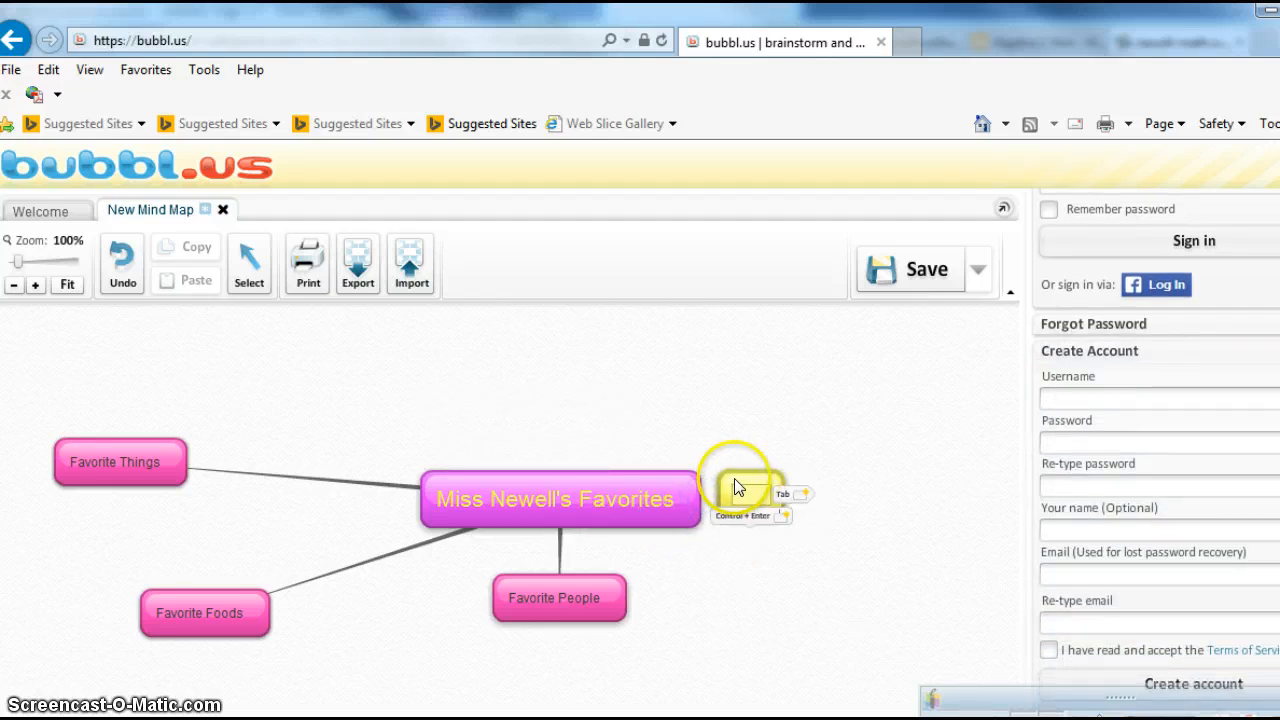
left_click_drag(735, 487, 820, 378)
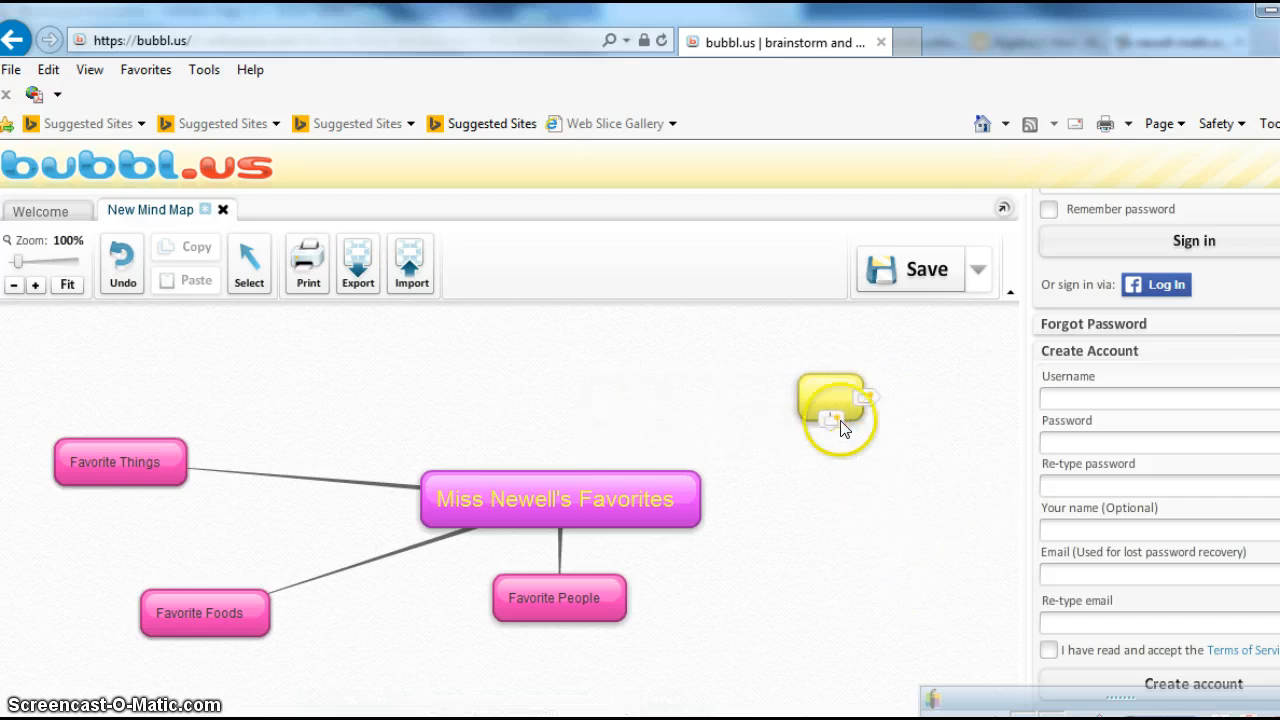
mouse_move(829, 384)
left_click(689, 398)
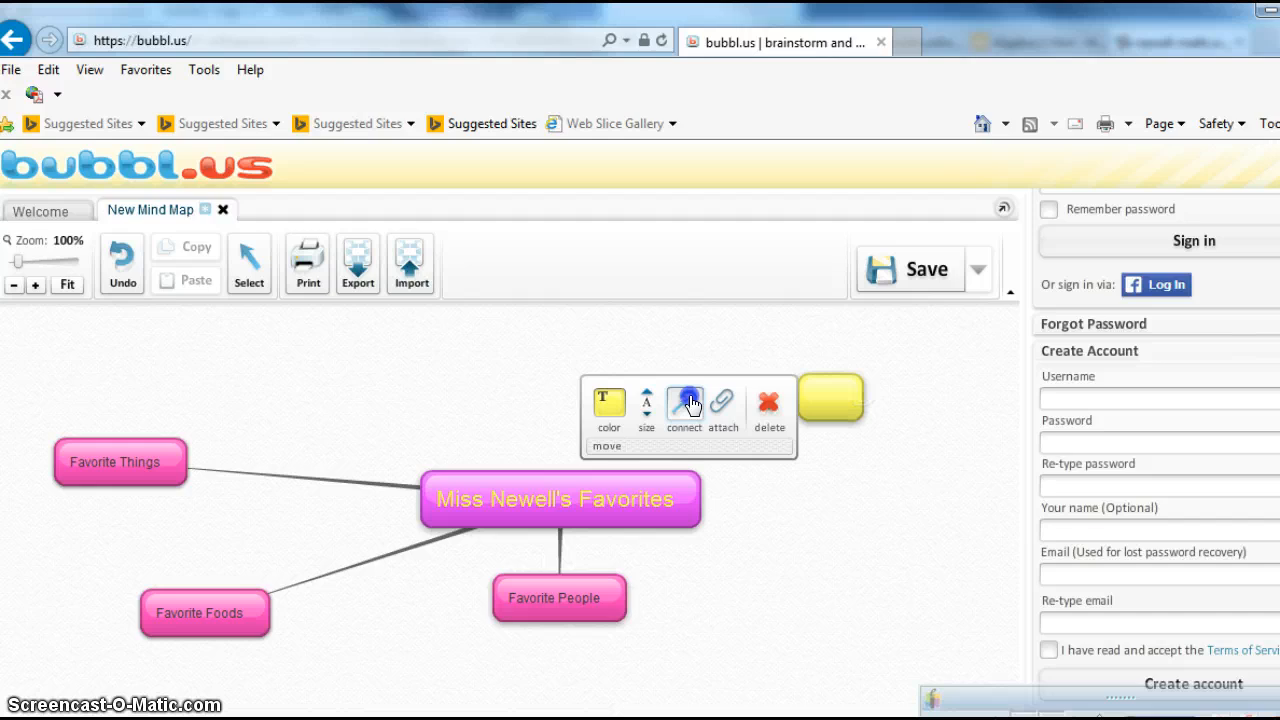
left_click_drag(690, 402, 693, 405)
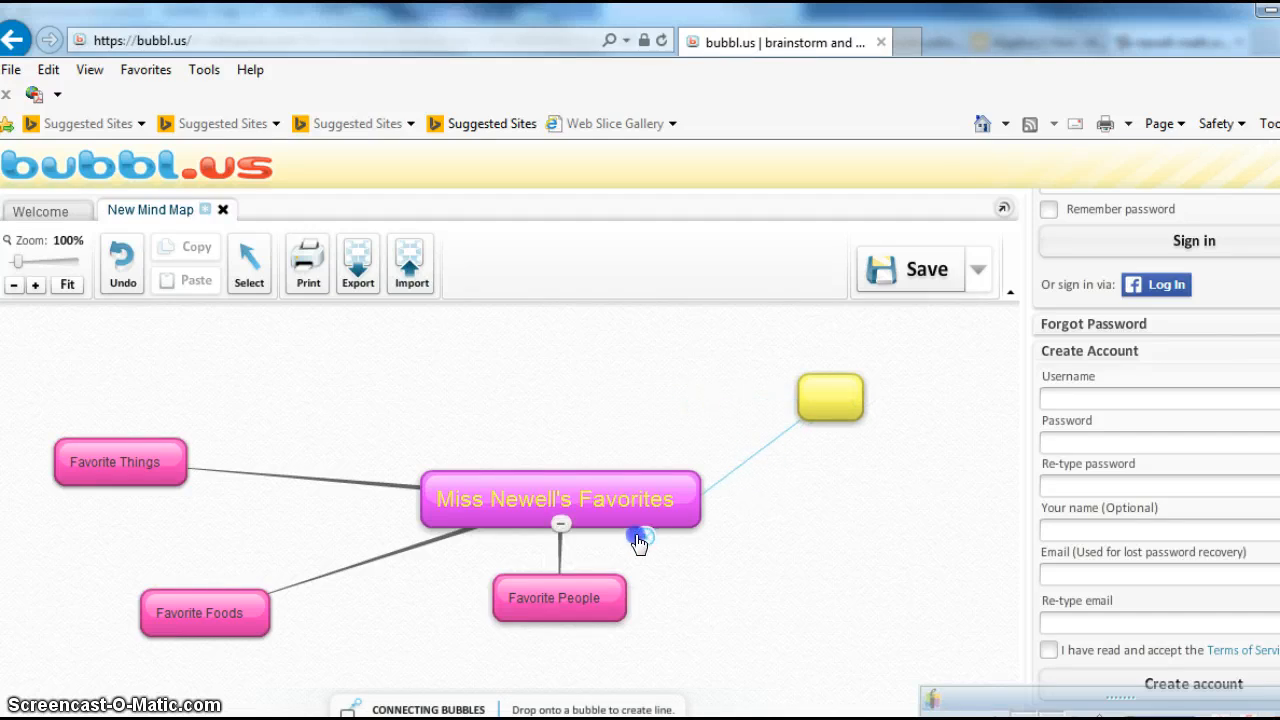
left_click_drag(639, 543, 167, 450)
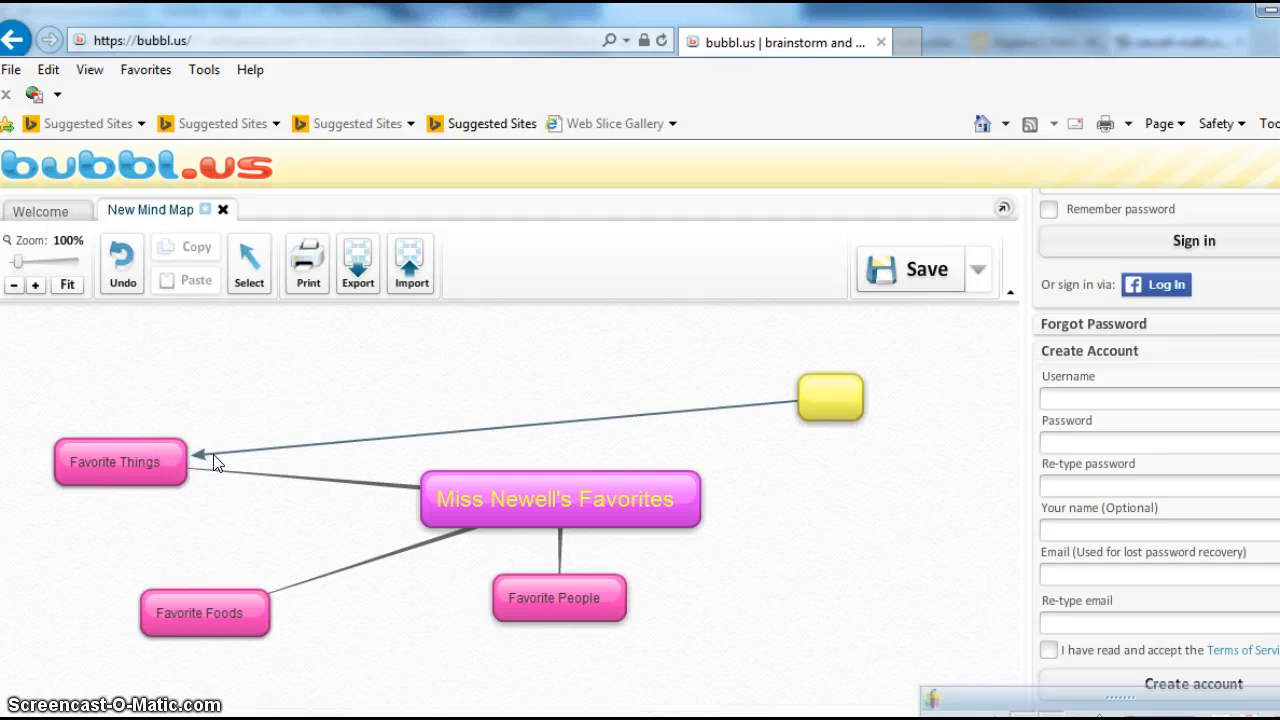
Delete the arrow leading to "Favorite Things" and the empty yellow bubble it starts from.
left_click(645, 418)
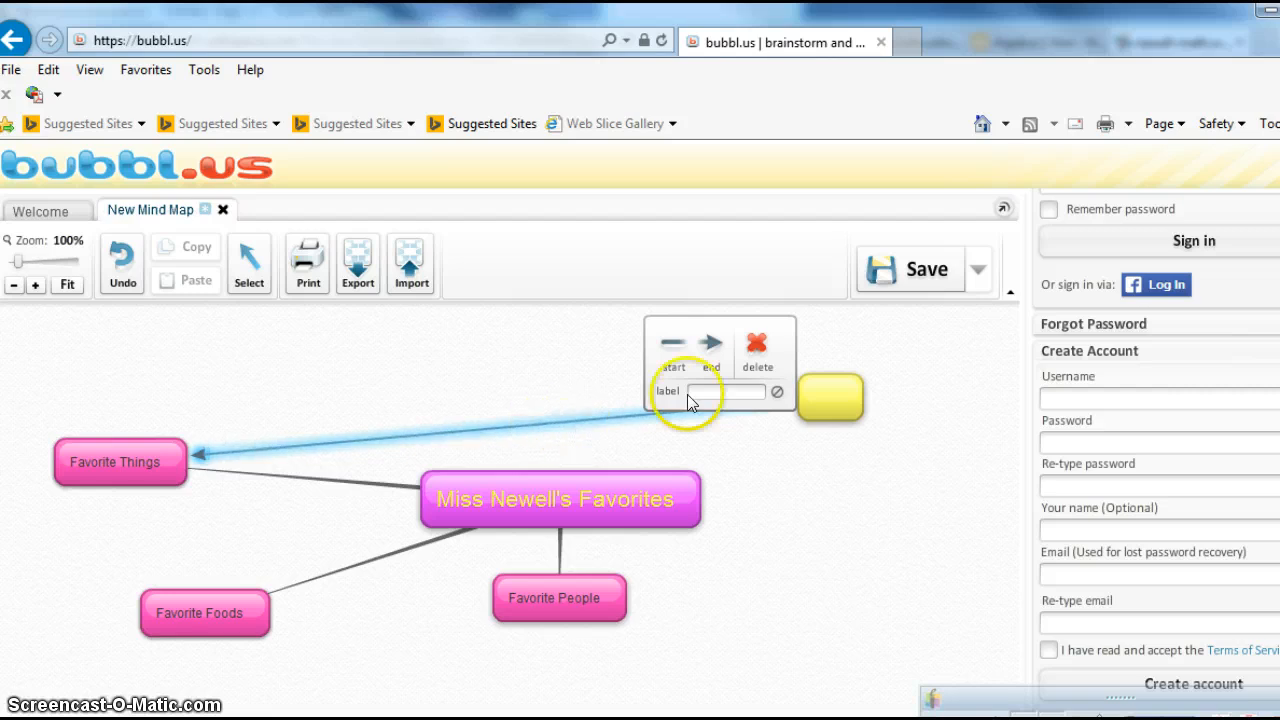
left_click(756, 344)
mouse_move(823, 396)
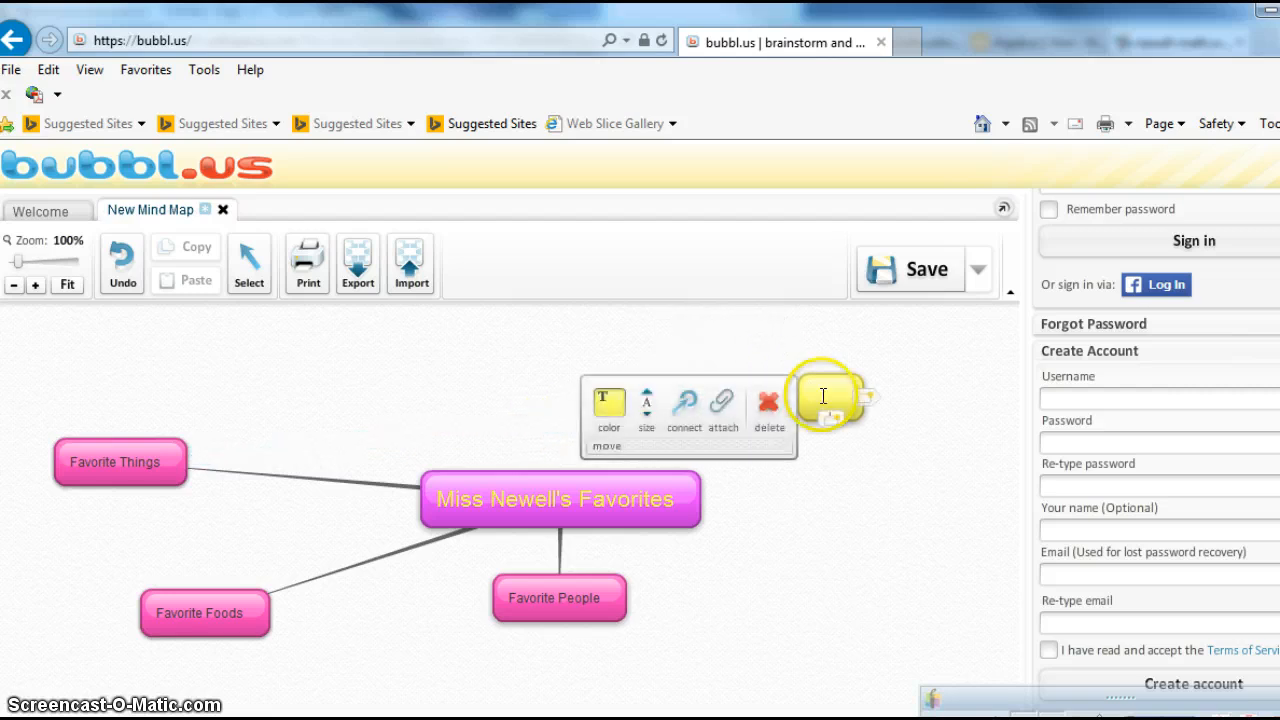
left_click(770, 406)
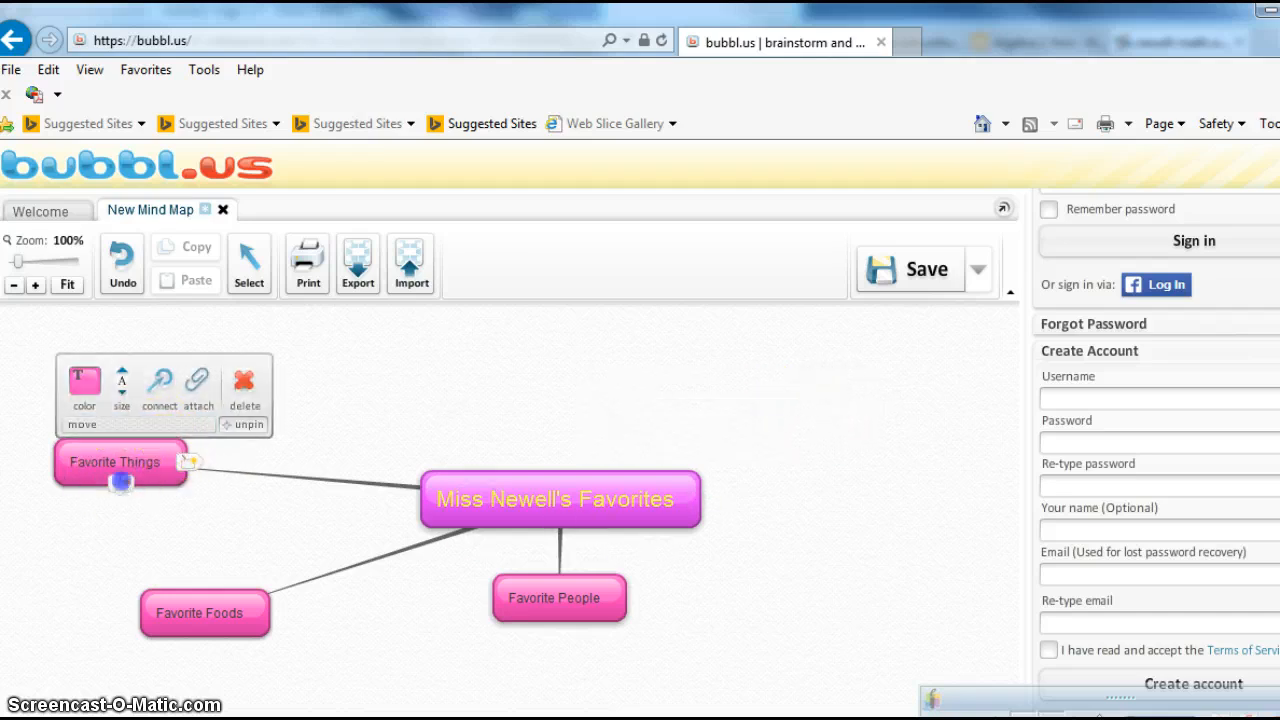
Add a child bubble labelled "My Truck" below the "Favorite Things" bubble.
left_click_drag(119, 488, 120, 476)
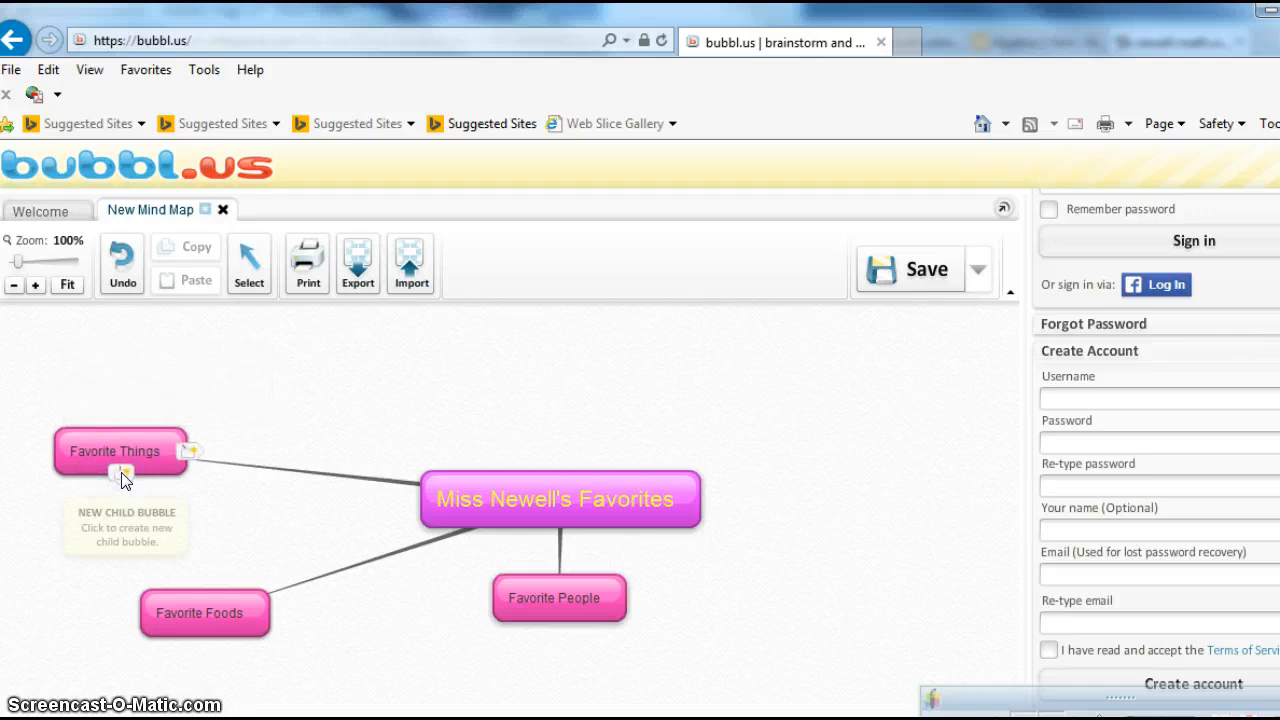
left_click(120, 473)
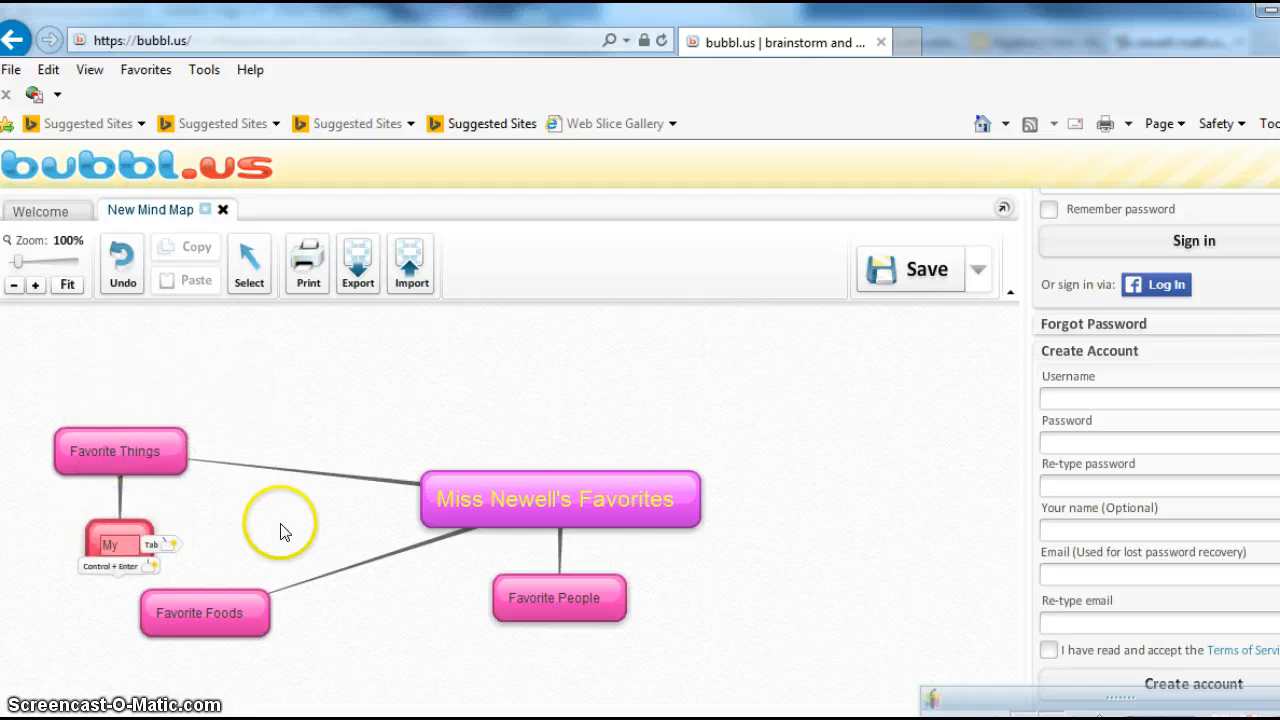
type("My Tr")
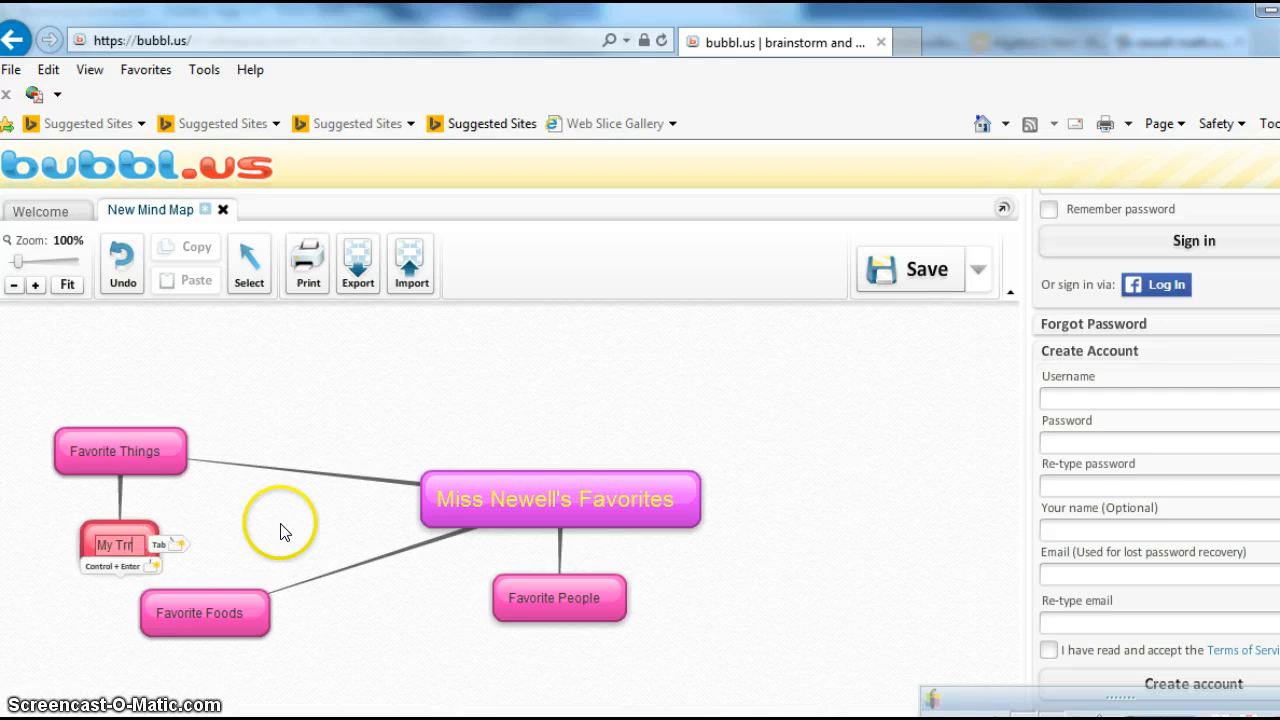
type("ic")
key("BackSpace")
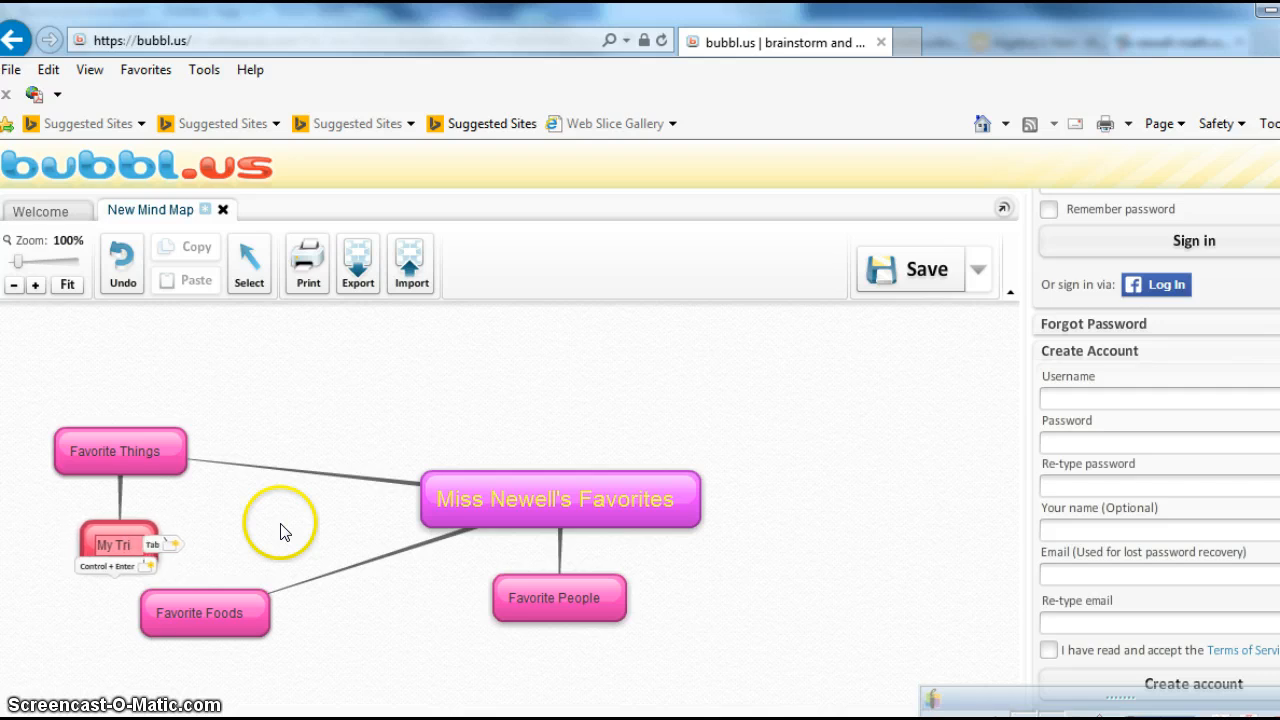
type("ck")
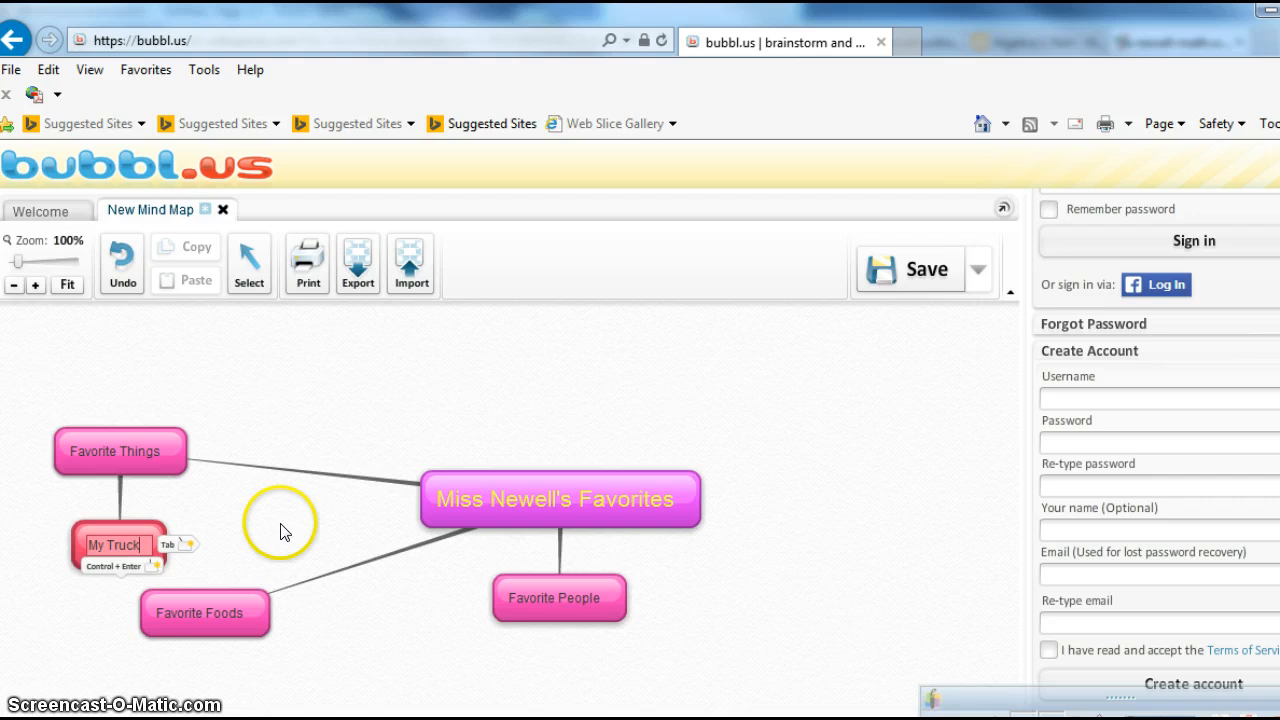
Add a first child bubble below the "Favorite Foods" bubble.
left_click(200, 617)
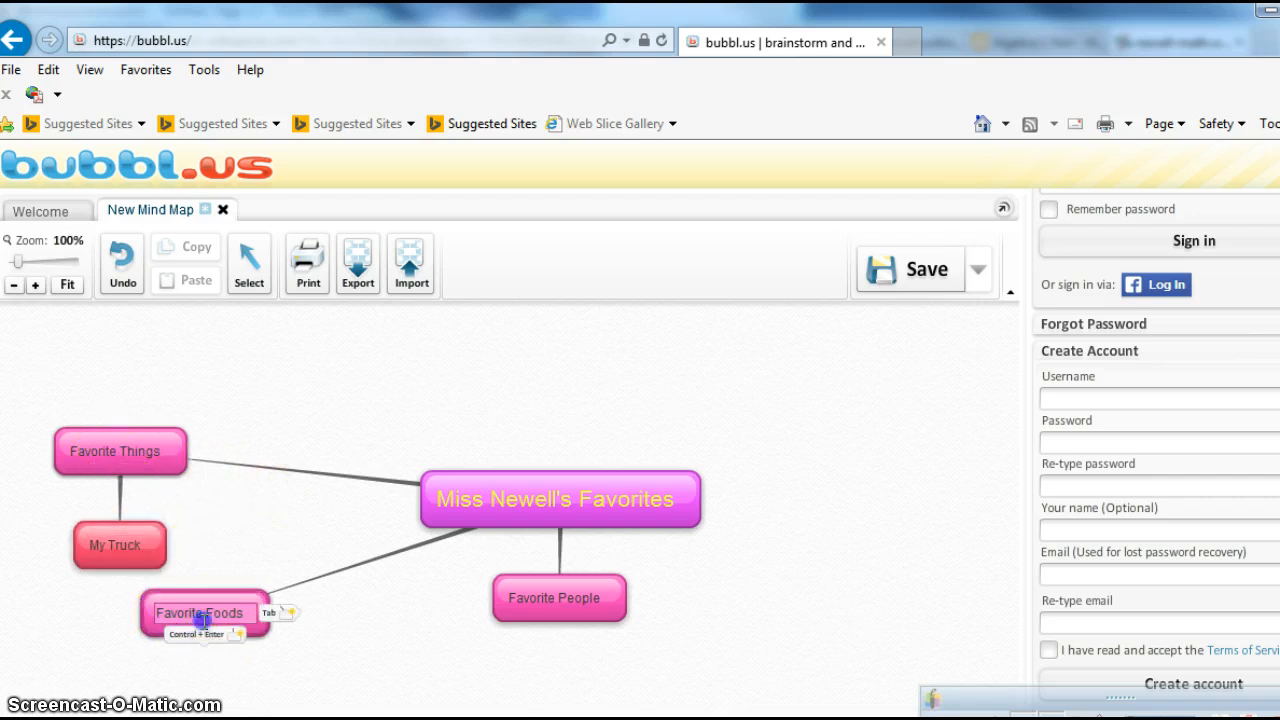
left_click(163, 648)
left_click(218, 640)
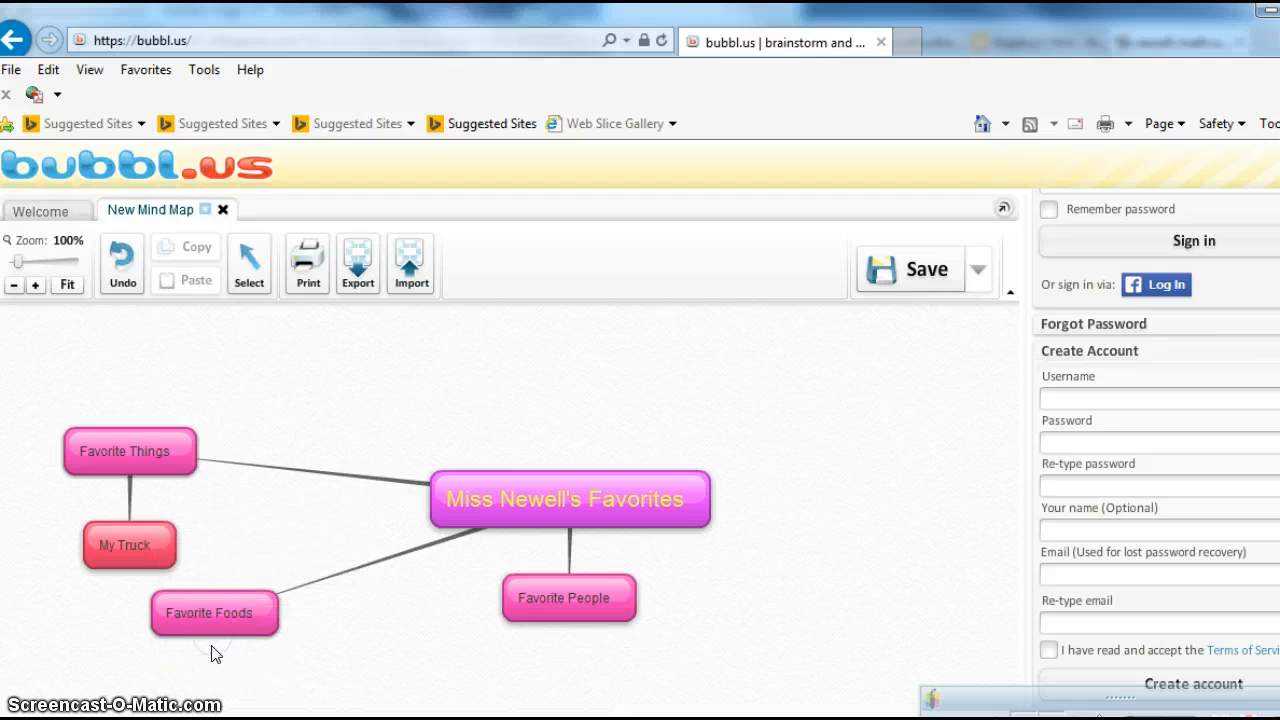
left_click(214, 635)
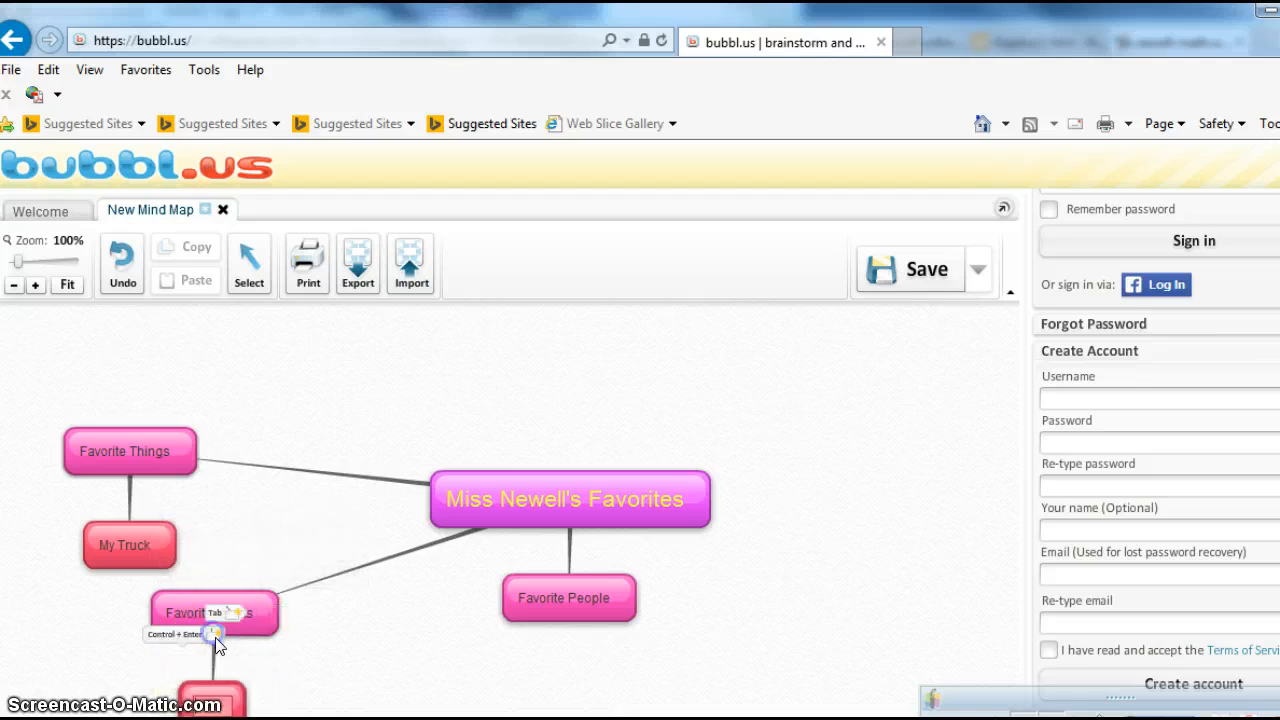
left_click(340, 660)
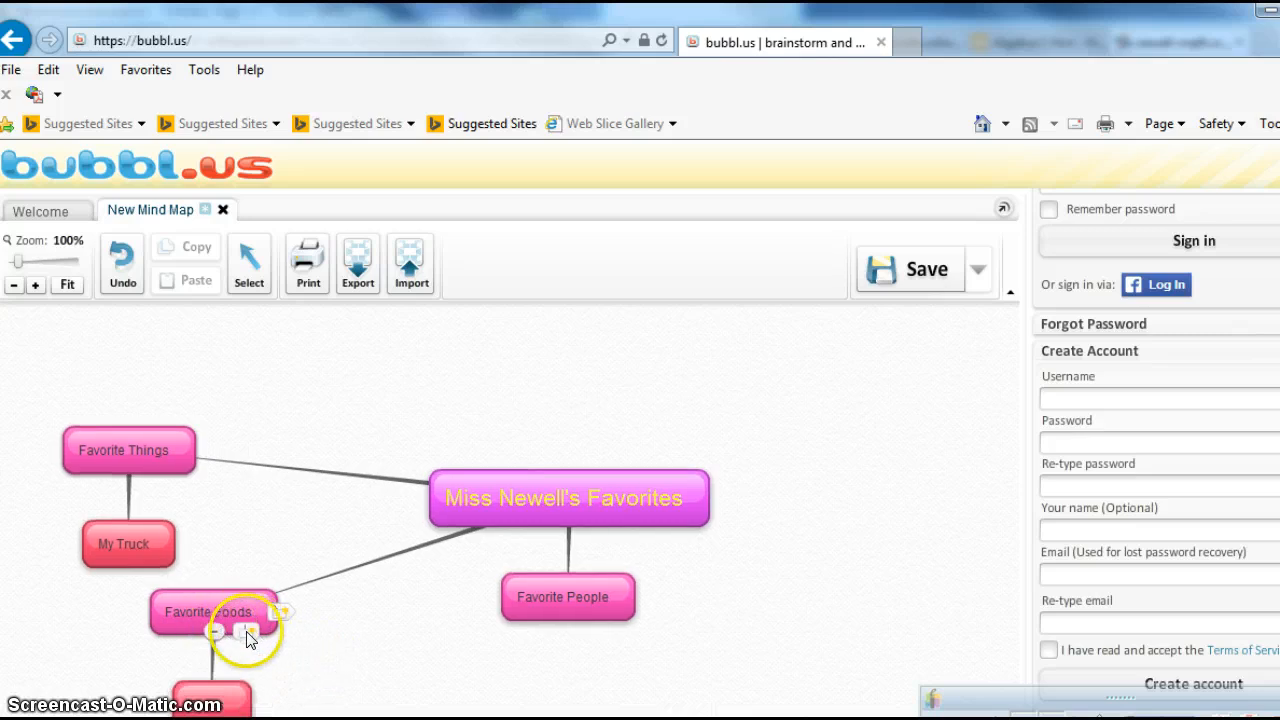
Add a second child bubble labelled "Pizza" to the "Favorite Foods" bubble.
left_click(246, 632)
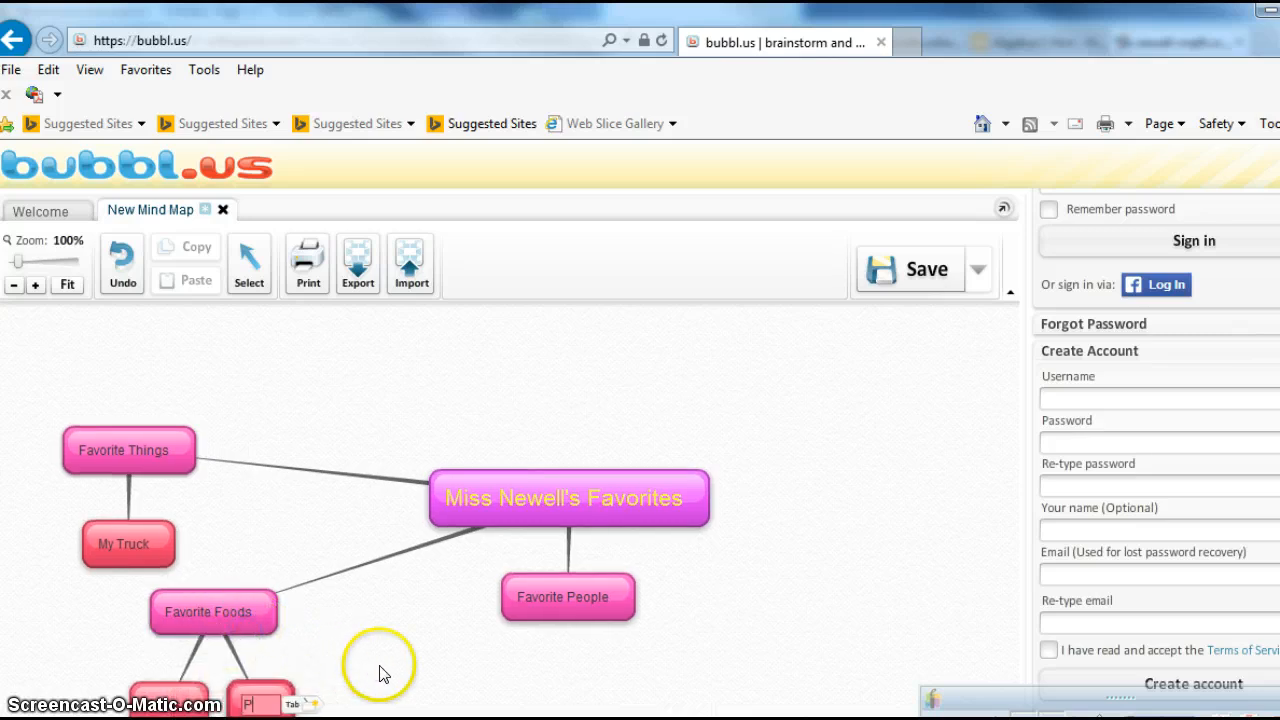
type("Pizza")
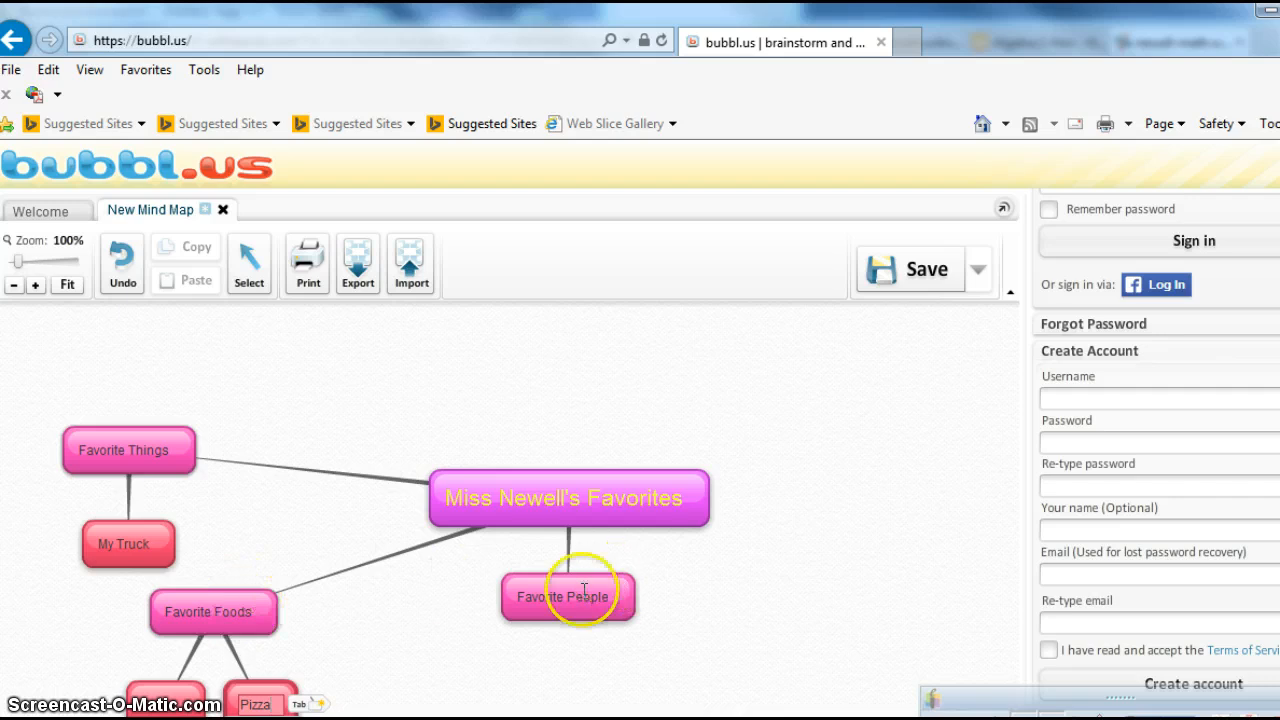
left_click(730, 604)
Add a child bubble labelled "Mom" below the "Favorite People" bubble.
mouse_move(580, 598)
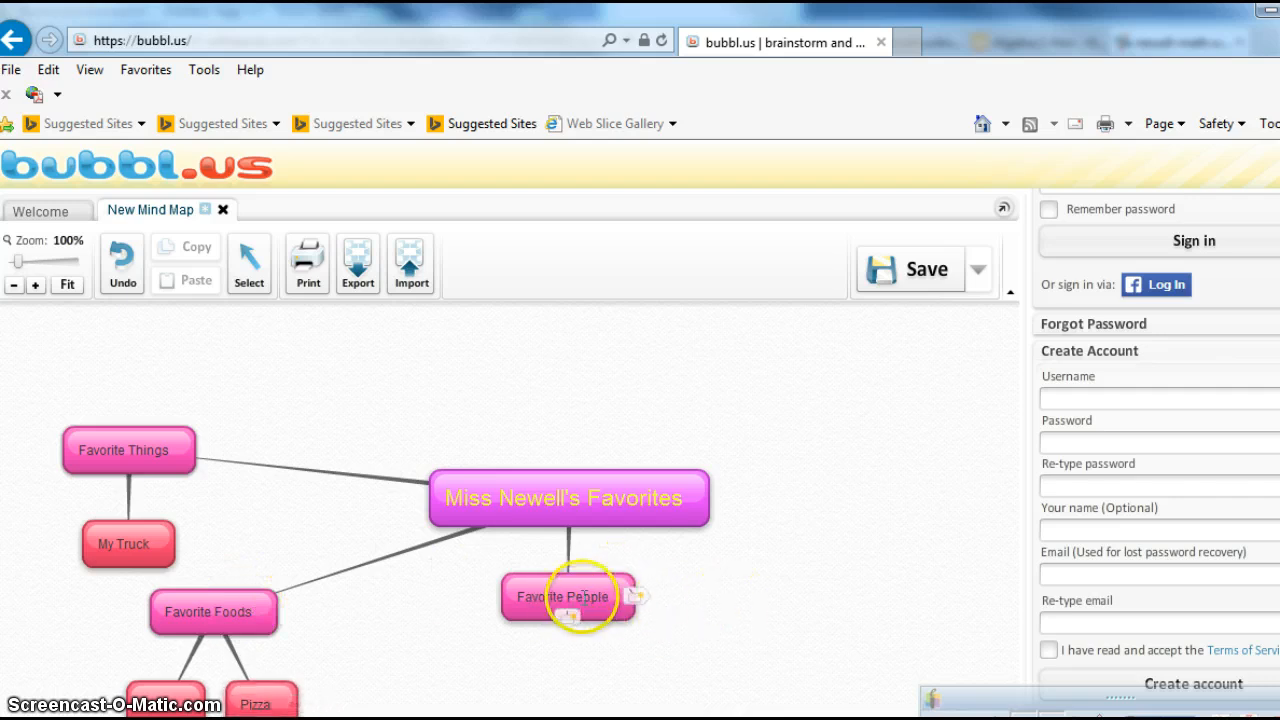
left_click_drag(566, 616, 570, 621)
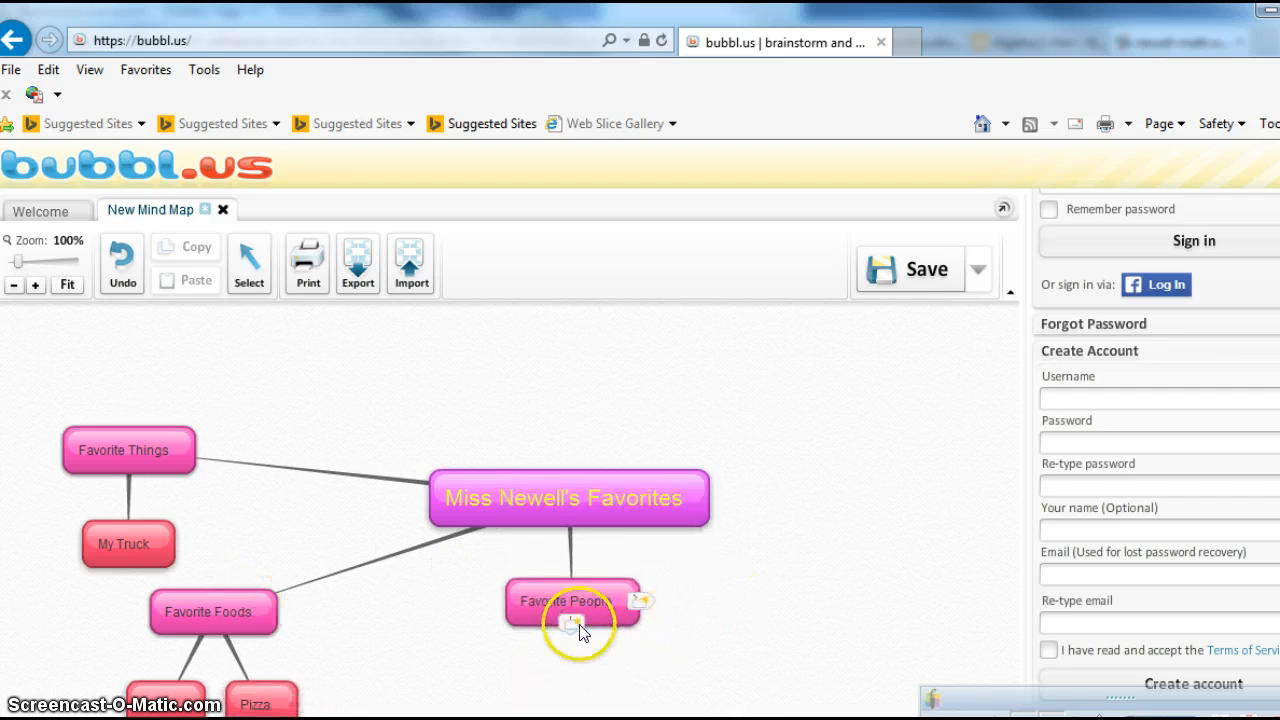
mouse_move(563, 618)
left_click(573, 627)
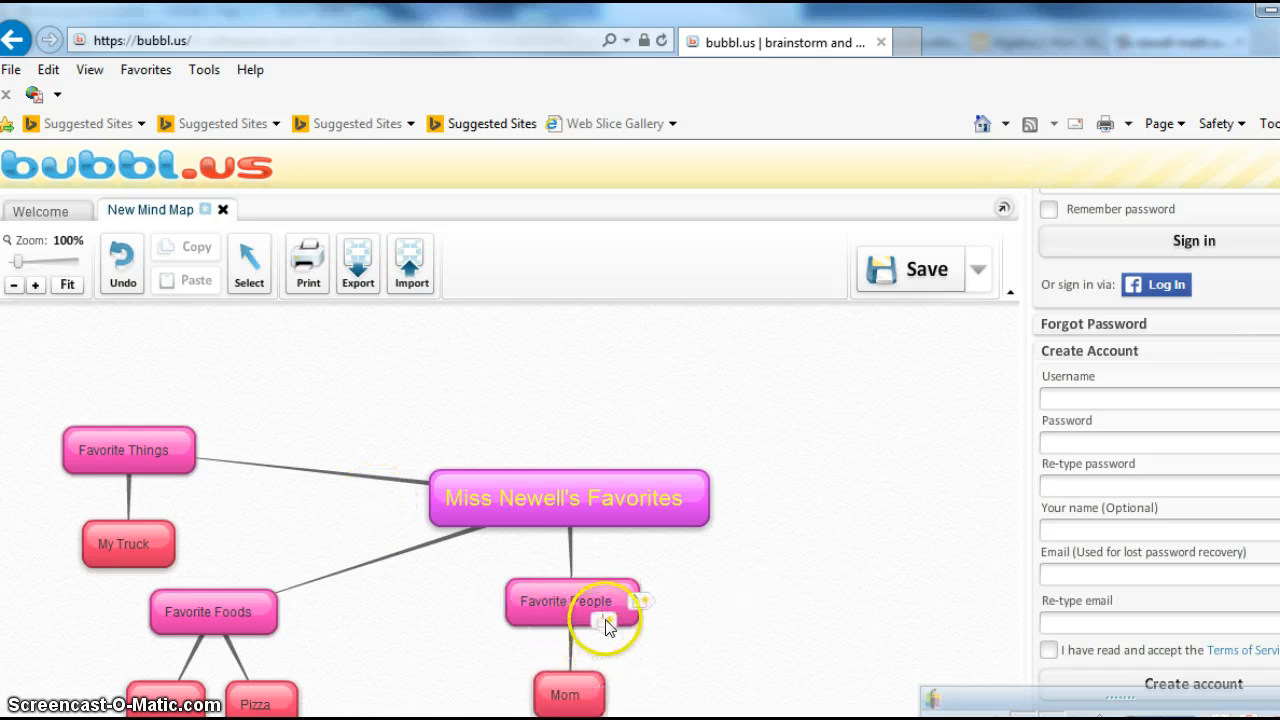
Add a second child bubble labelled "sister" to the "Favorite People" bubble.
left_click(605, 625)
type("sis")
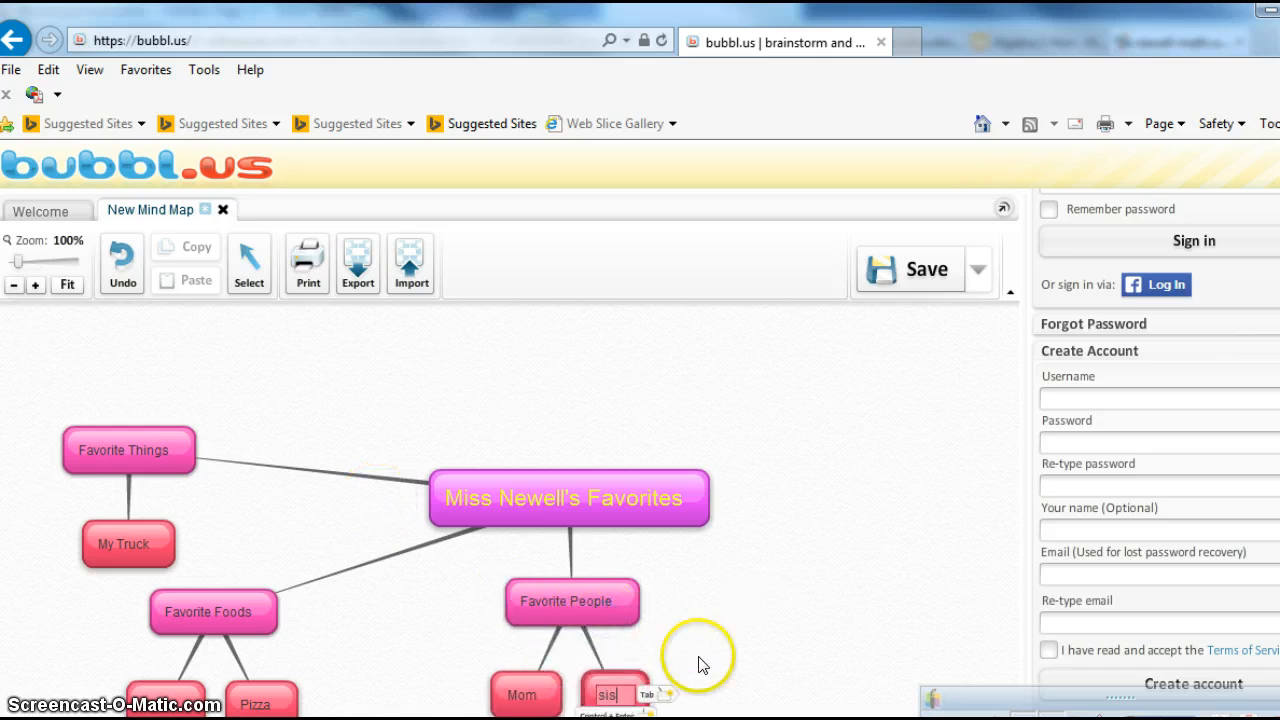
type("ter")
left_click(675, 658)
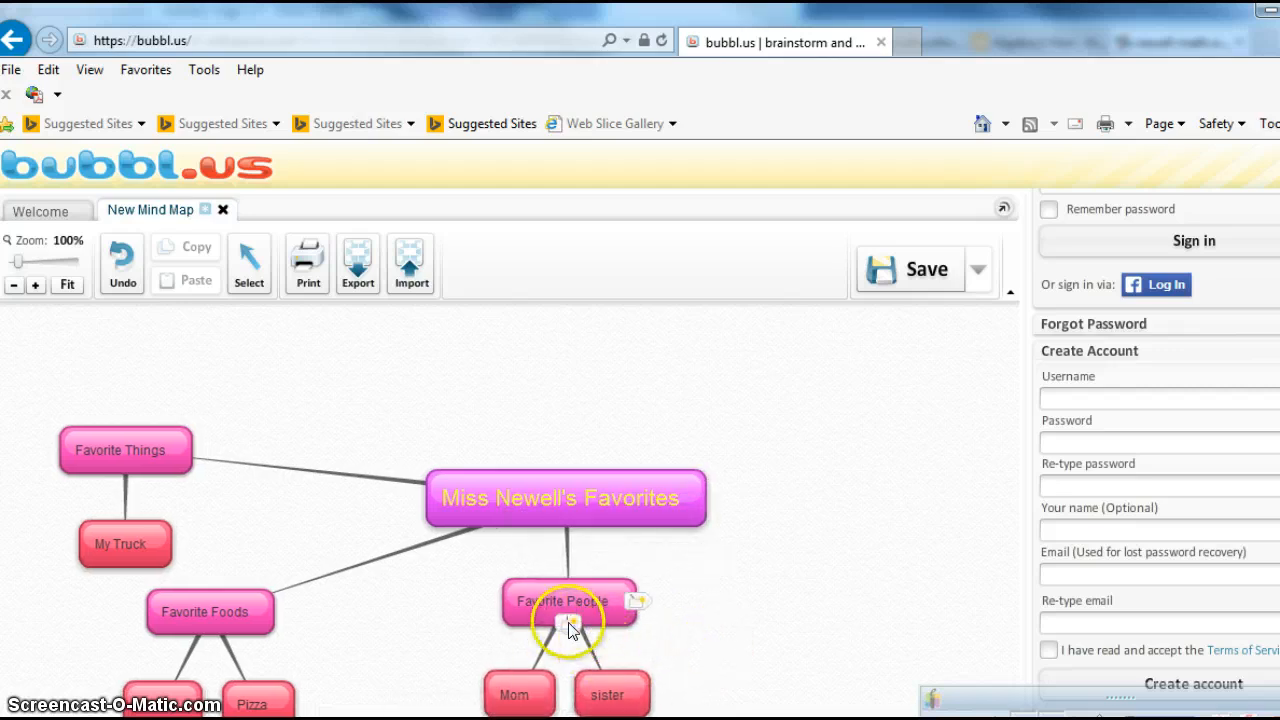
Add a third child bubble labelled "Dad" to the "Favorite People" bubble.
left_click(568, 625)
type("Dad")
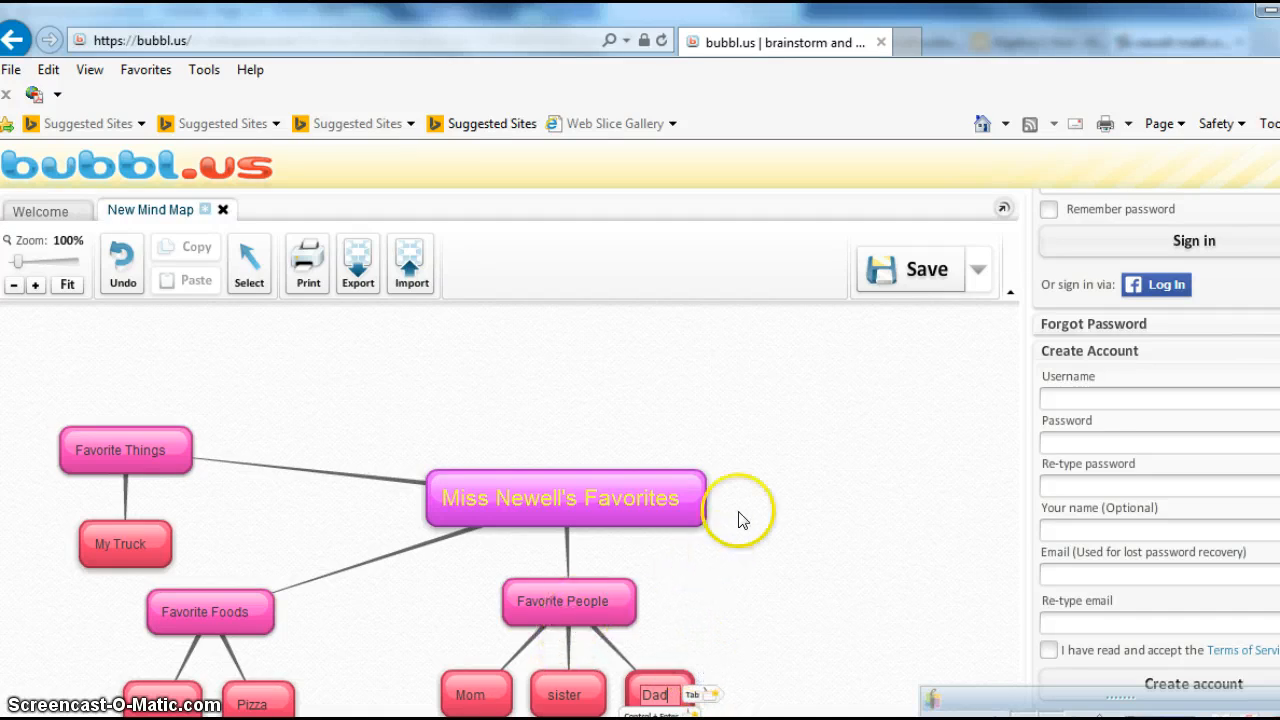
Move the title bubble above the category bubbles and place the "Favorite Things" branch to its right.
left_click_drag(575, 475, 419, 321)
left_click(151, 560)
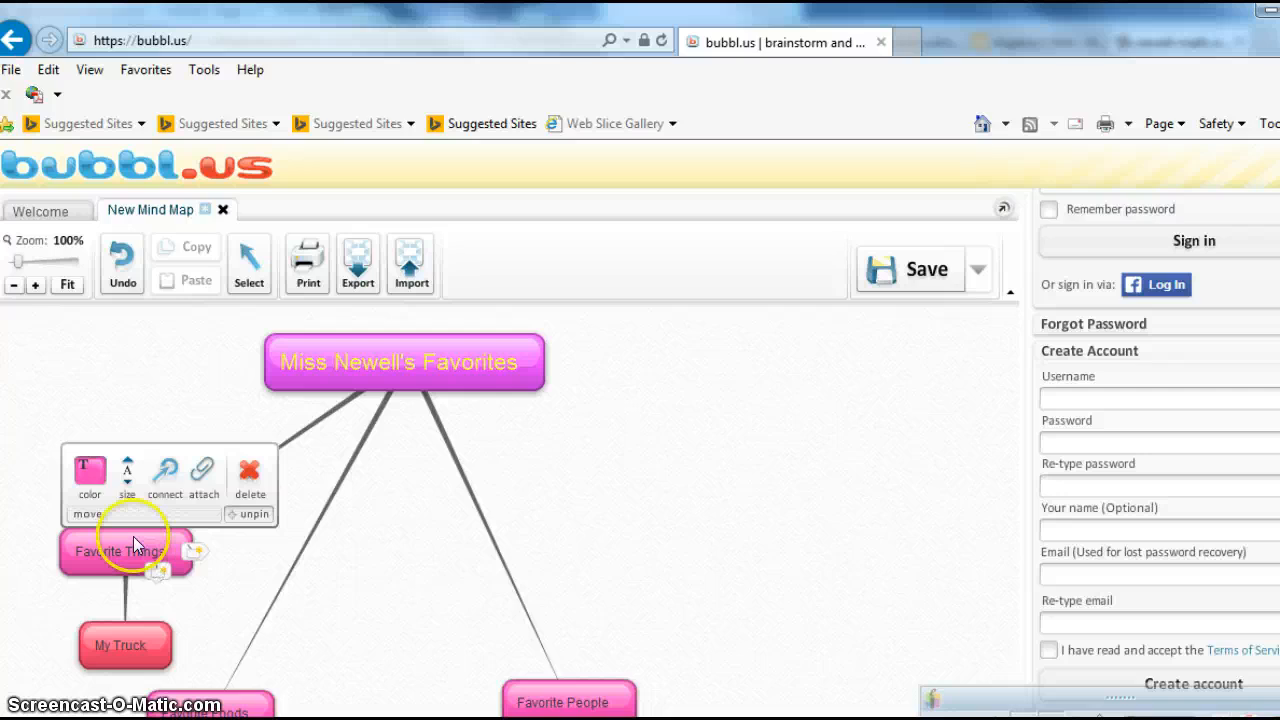
left_click_drag(133, 536, 737, 406)
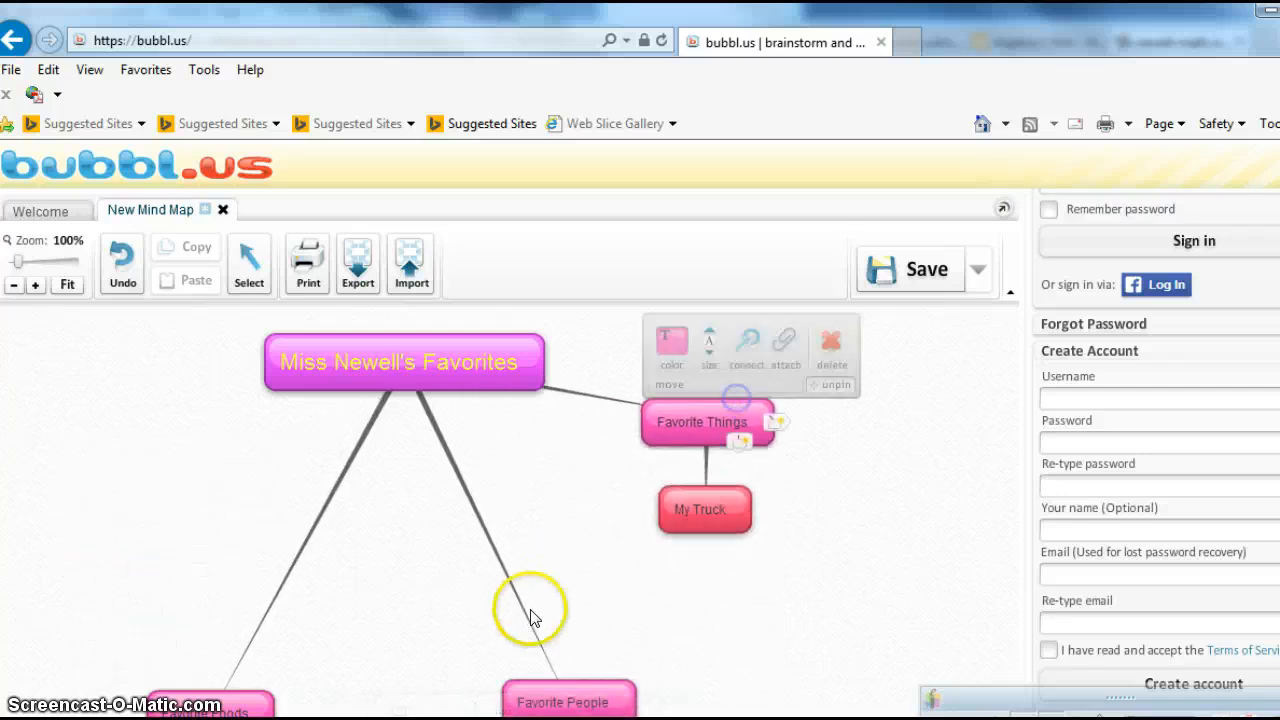
Move the "Favorite People" branch directly beneath the title bubble and the "Favorite Foods" branch to its left.
left_click_drag(539, 702, 461, 415)
left_click(612, 675)
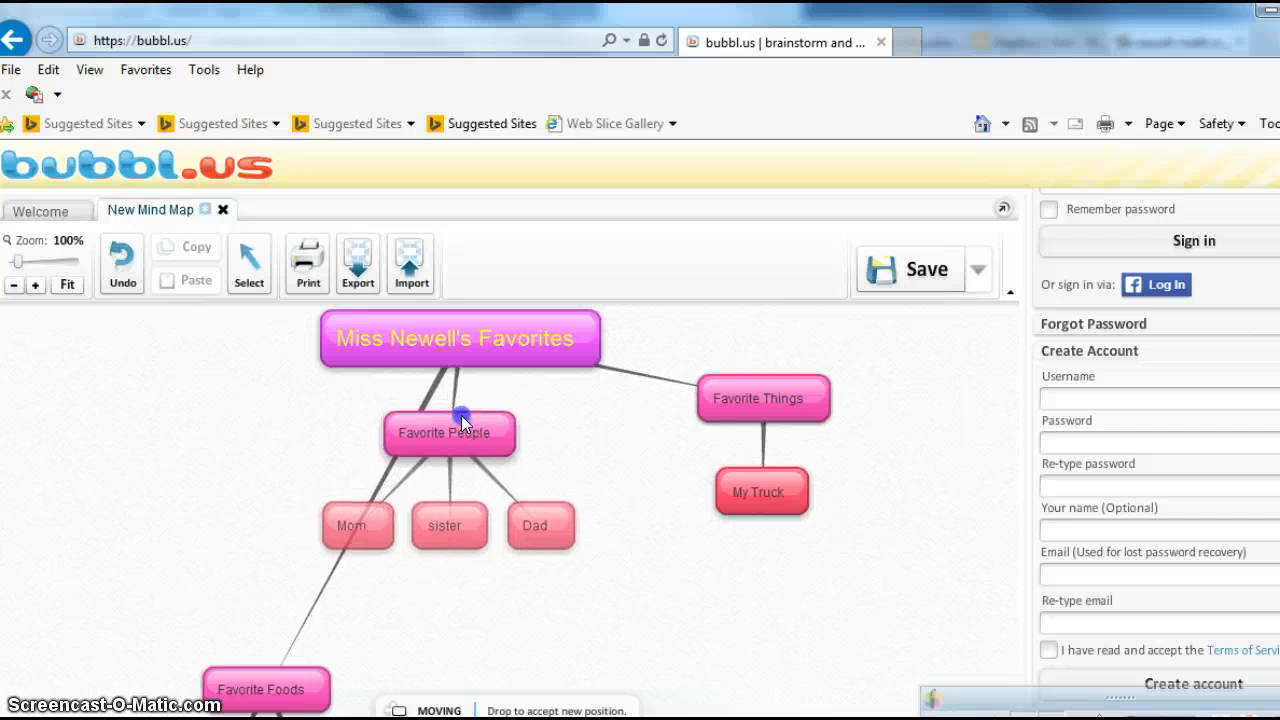
left_click(270, 686)
left_click_drag(275, 678, 92, 405)
mouse_move(527, 362)
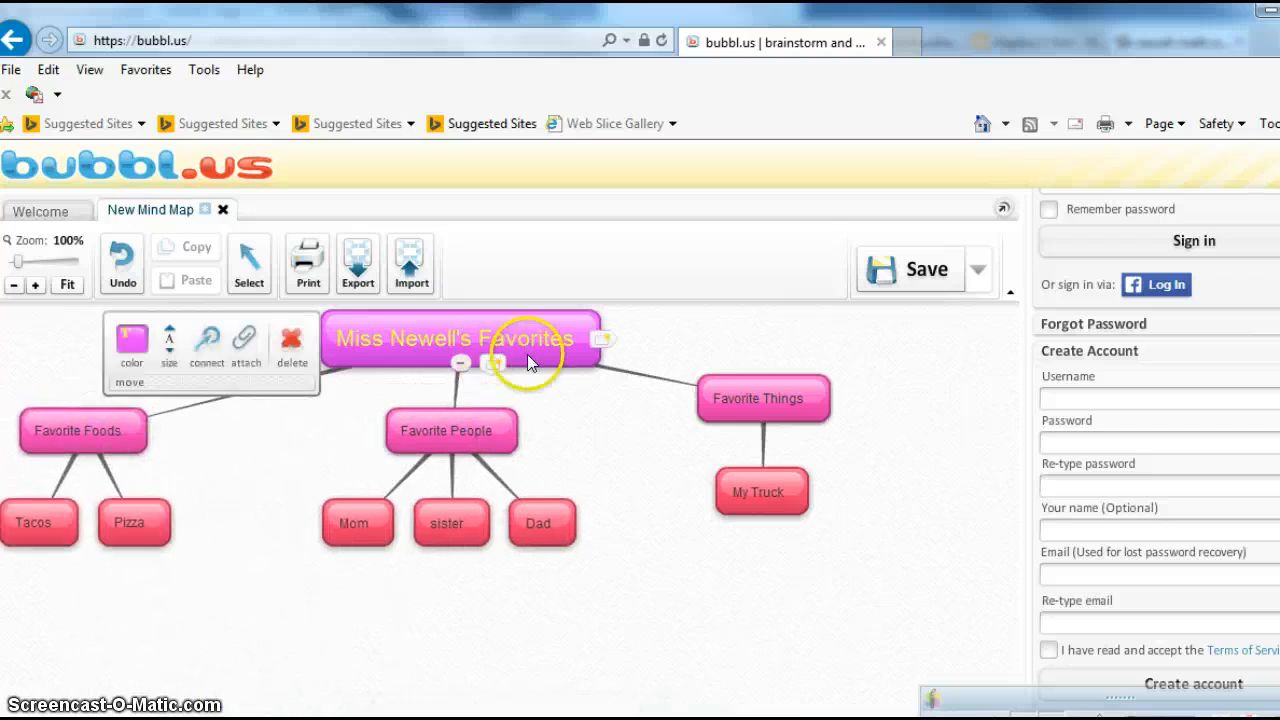
Spread the branches around the title bubble, with "Favorite People" further below, "Favorite Foods" at upper left and "Favorite Things" at upper right.
left_click_drag(549, 367, 495, 574)
left_click_drag(137, 419, 217, 366)
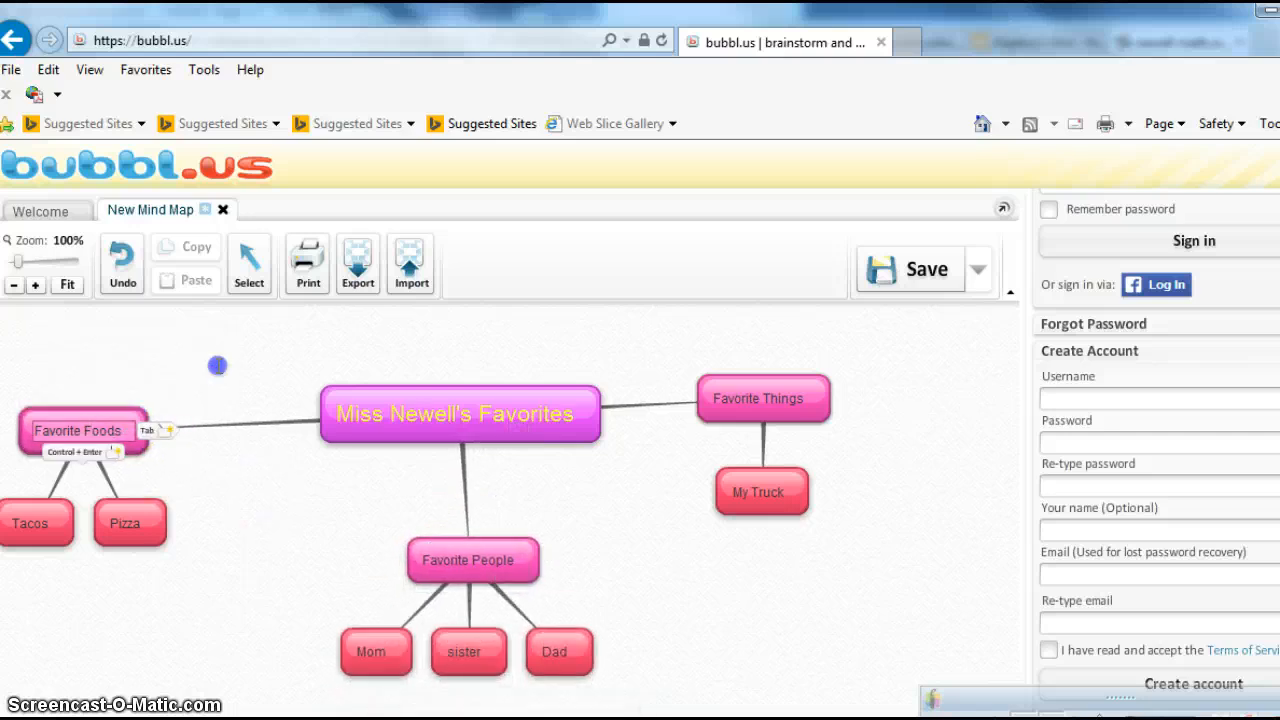
left_click_drag(118, 425, 140, 330)
left_click_drag(714, 457, 729, 330)
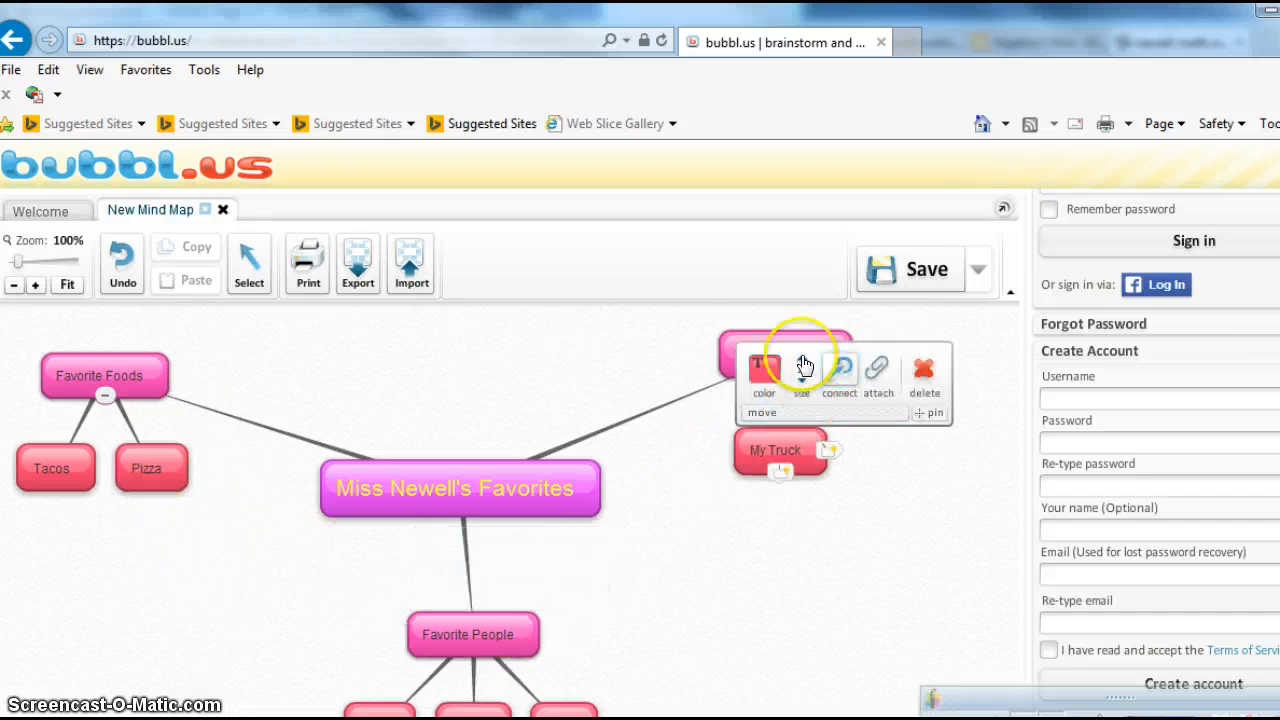
Add a second child bubble labelled "Steak" to the "Favorite Things" bubble.
left_click(818, 374)
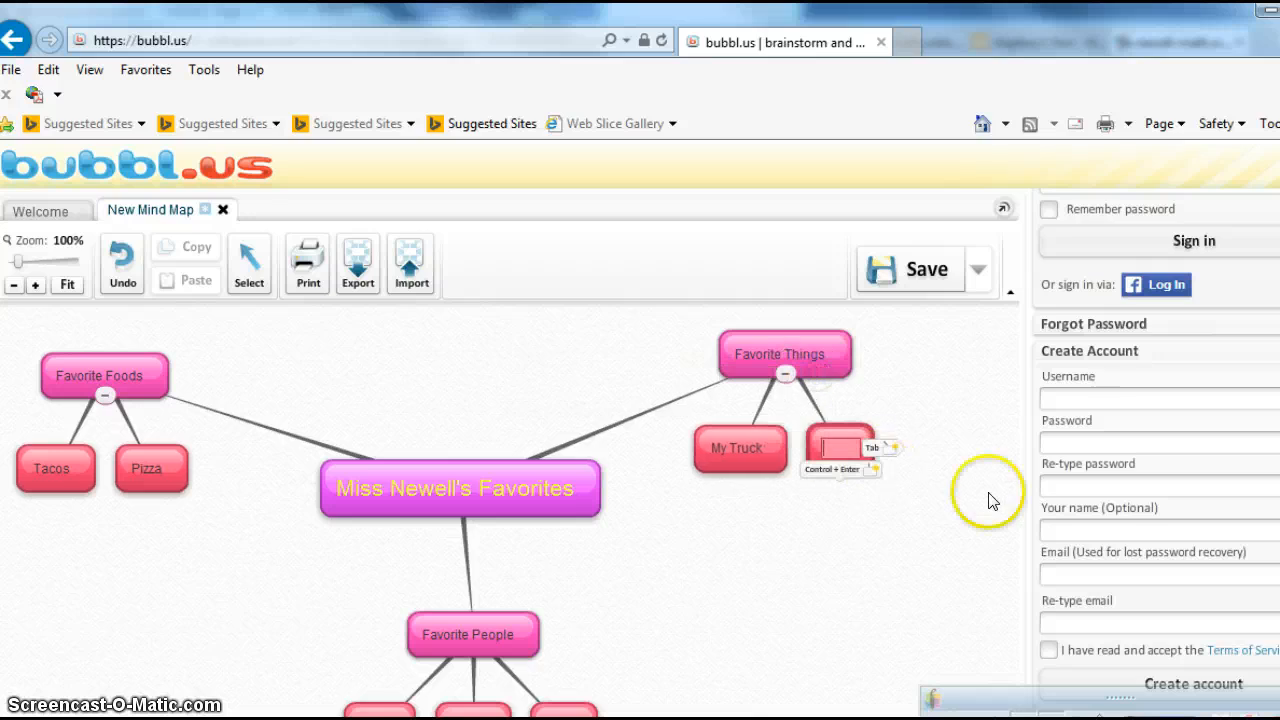
type("Steak")
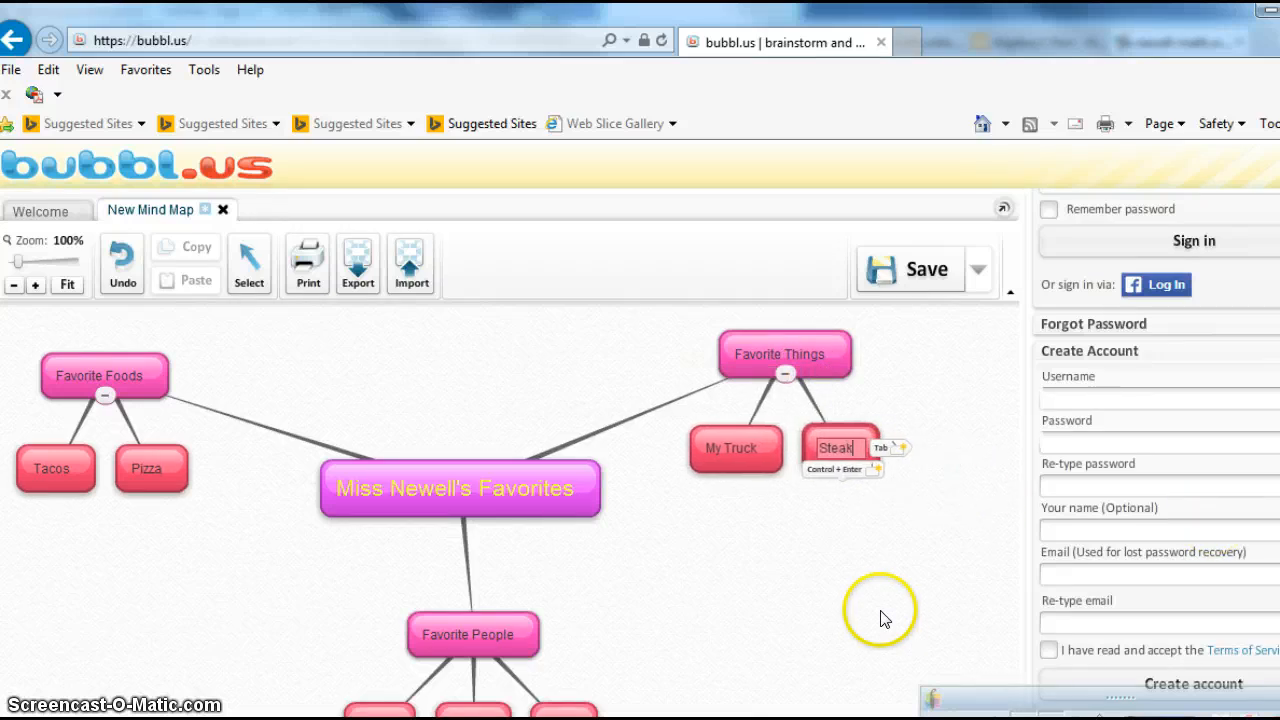
left_click(851, 531)
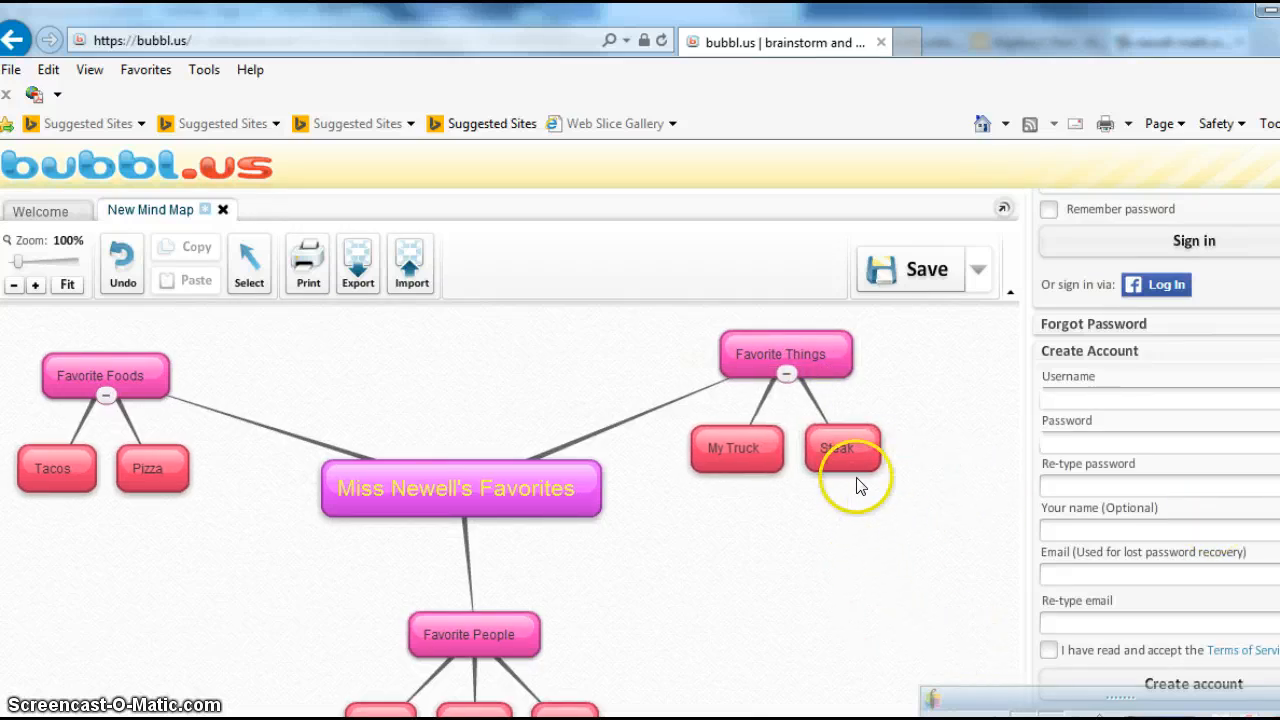
Delete the "Steak" bubble from the "Favorite Things" branch.
mouse_move(870, 450)
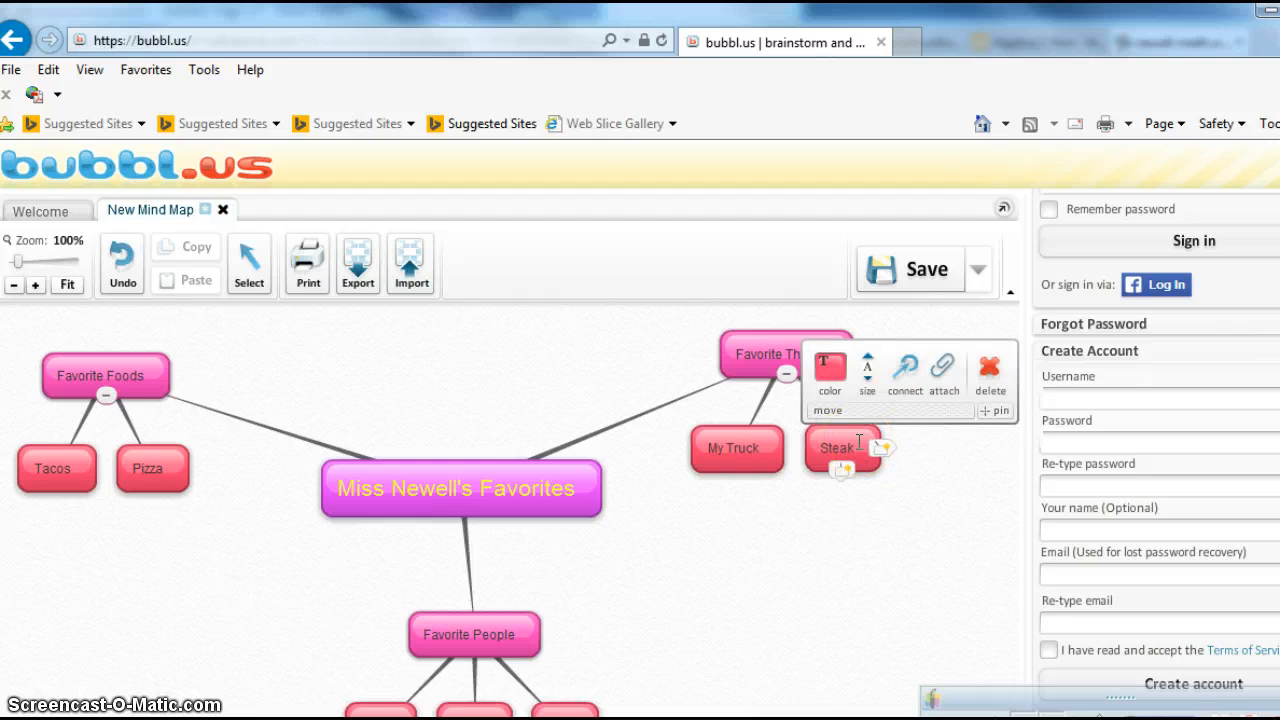
mouse_move(757, 355)
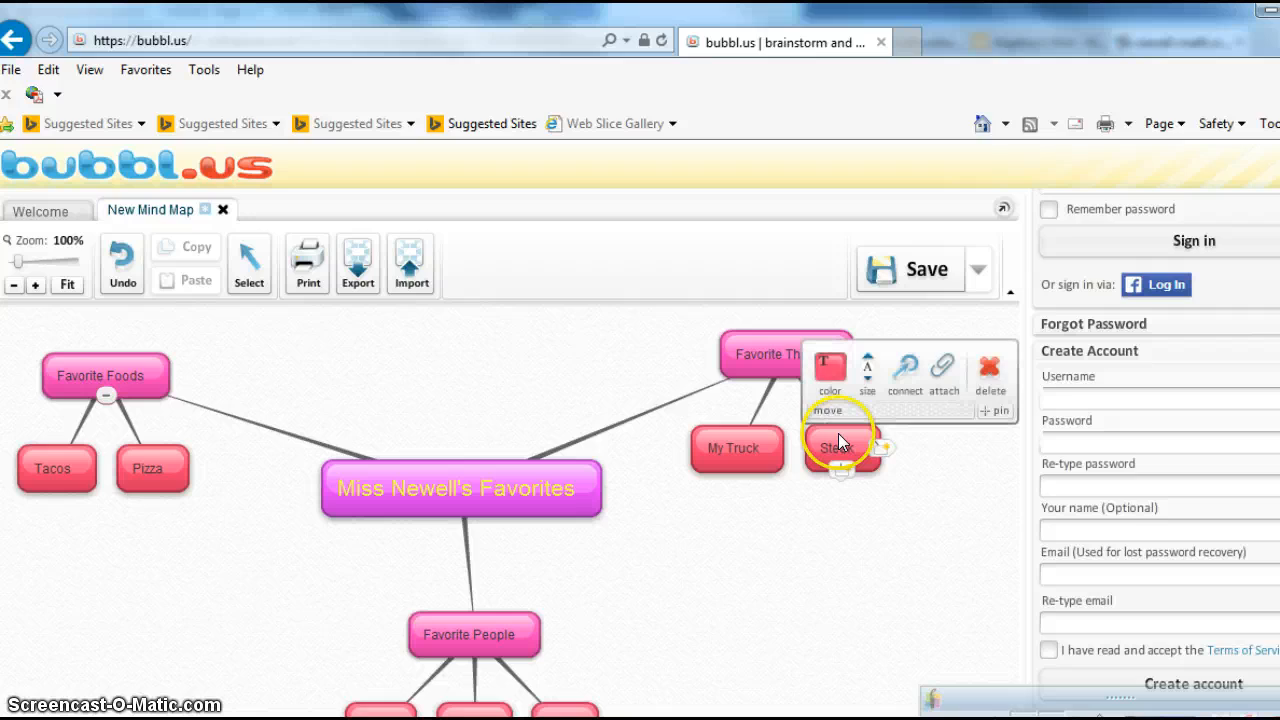
left_click(989, 370)
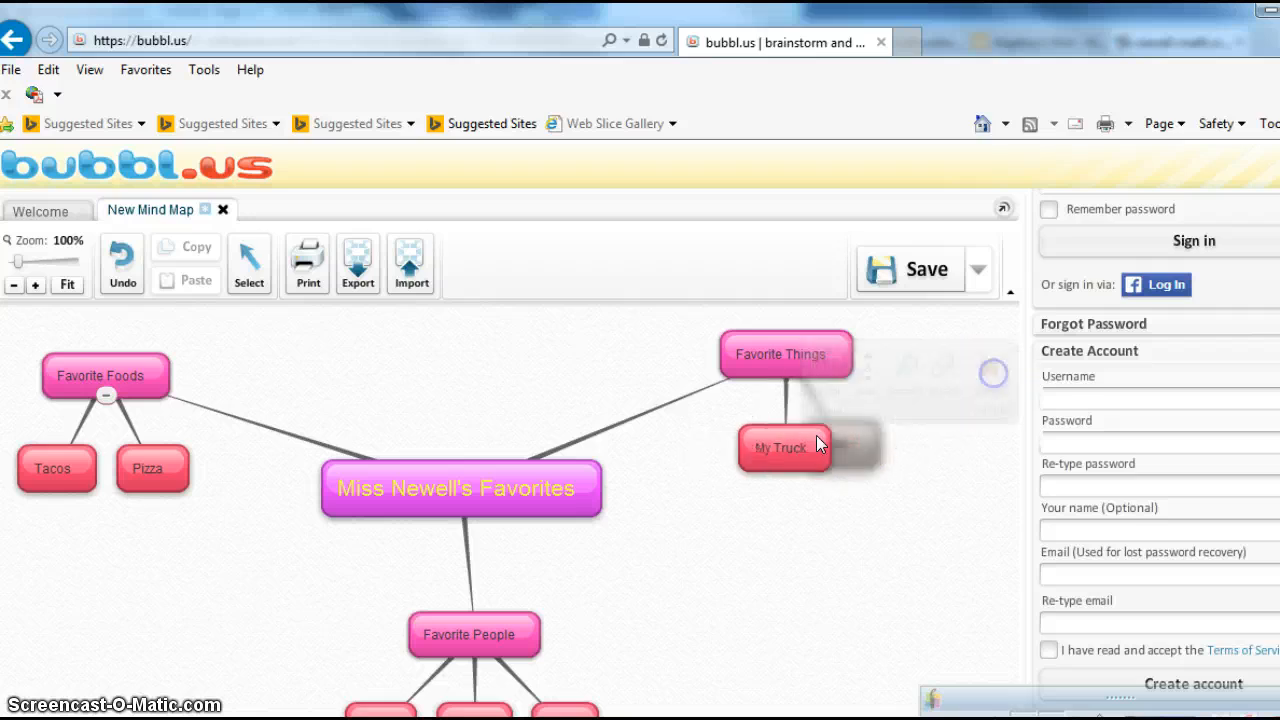
Add a third child bubble labelled "Steak" to the "Favorite Foods" bubble.
left_click(113, 545)
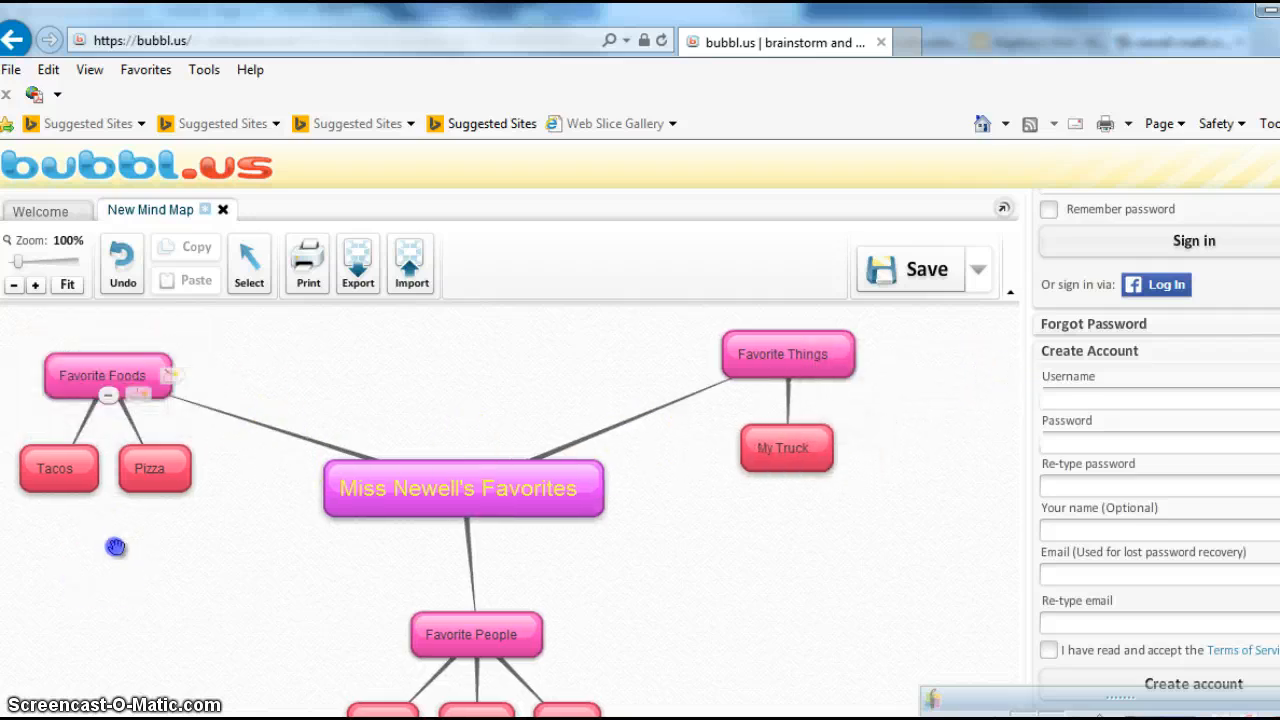
left_click(141, 399)
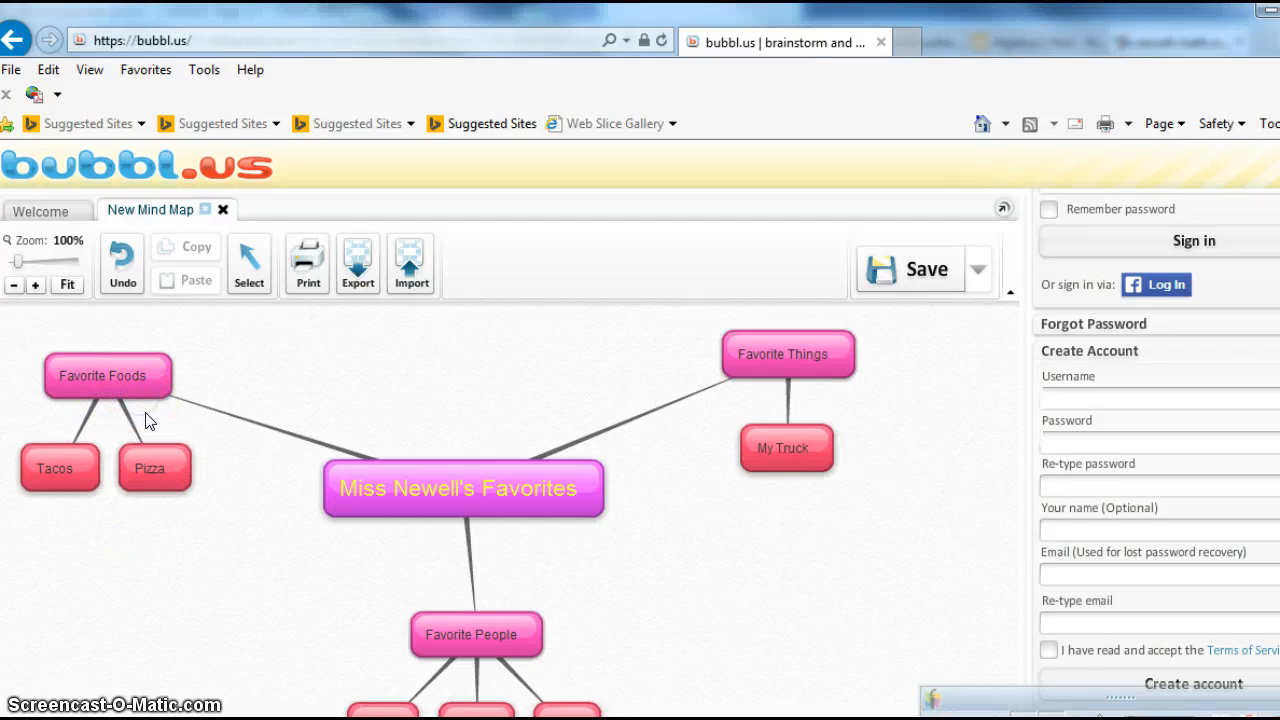
left_click(138, 395)
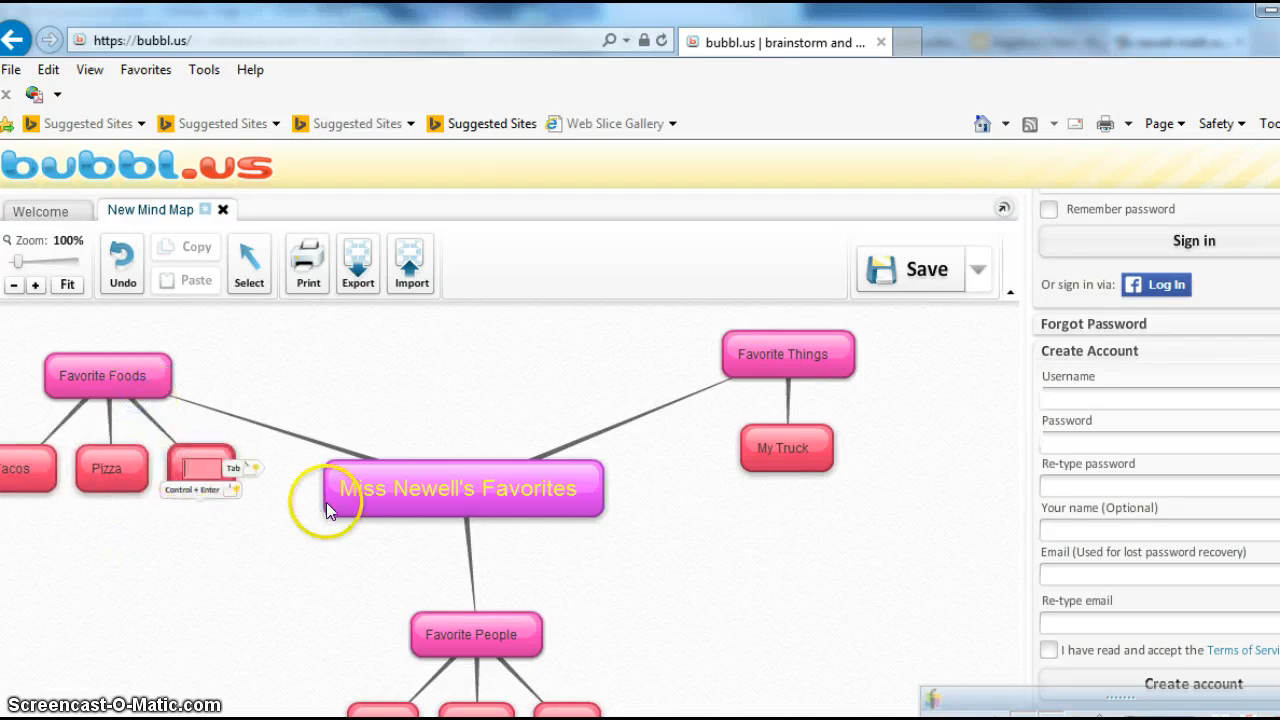
type("Steadk")
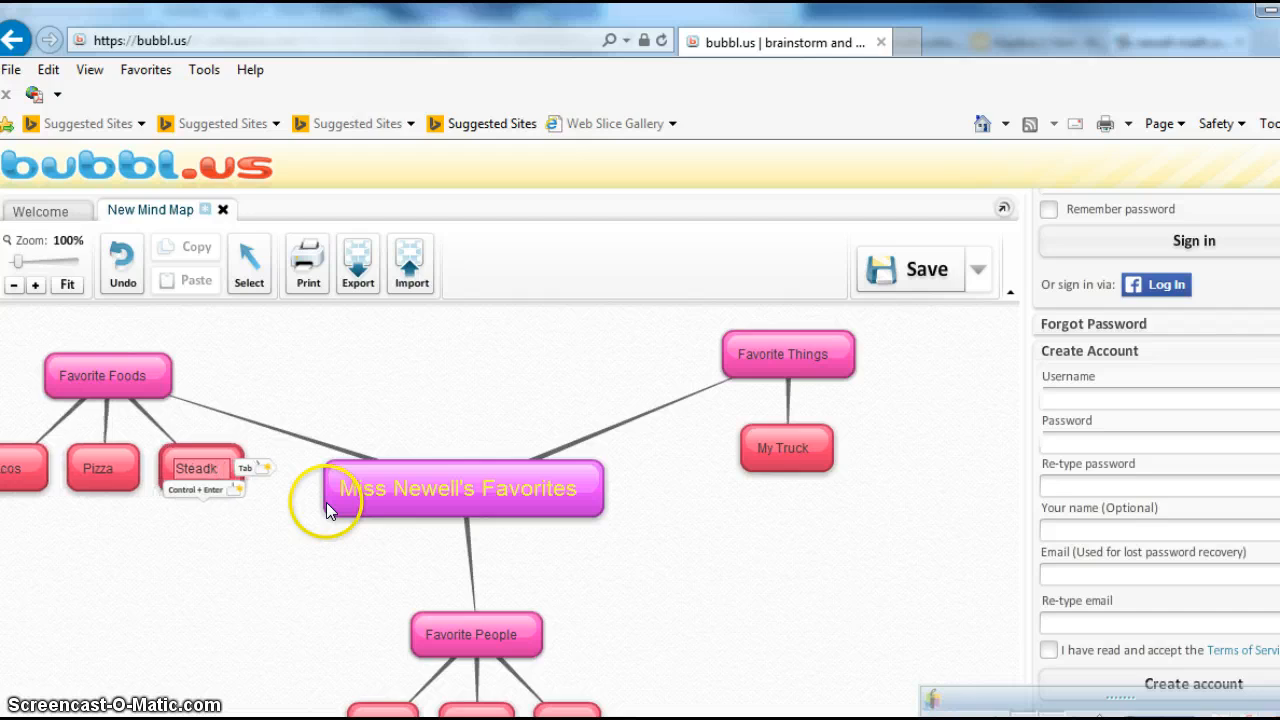
key("BackSpace")
key("BackSpace")
type("k")
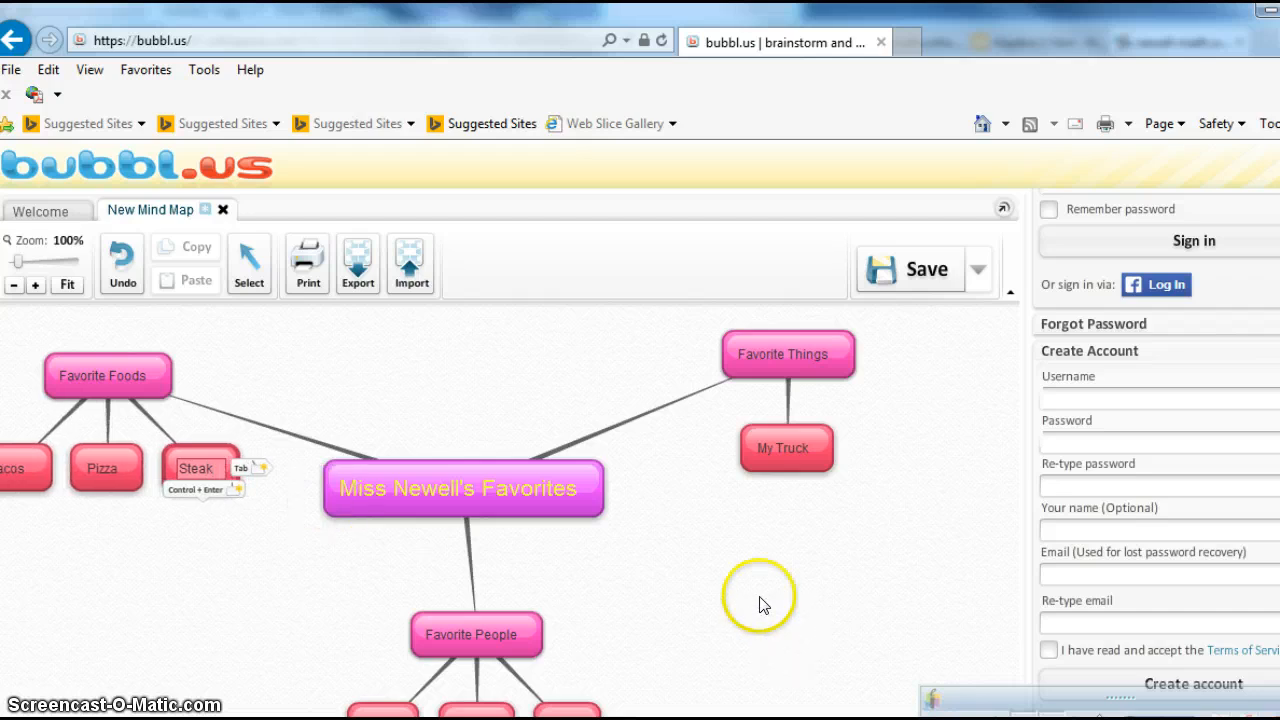
key("Return")
Try to save the mind map without signing in and dismiss the account notice.
mouse_move(462, 466)
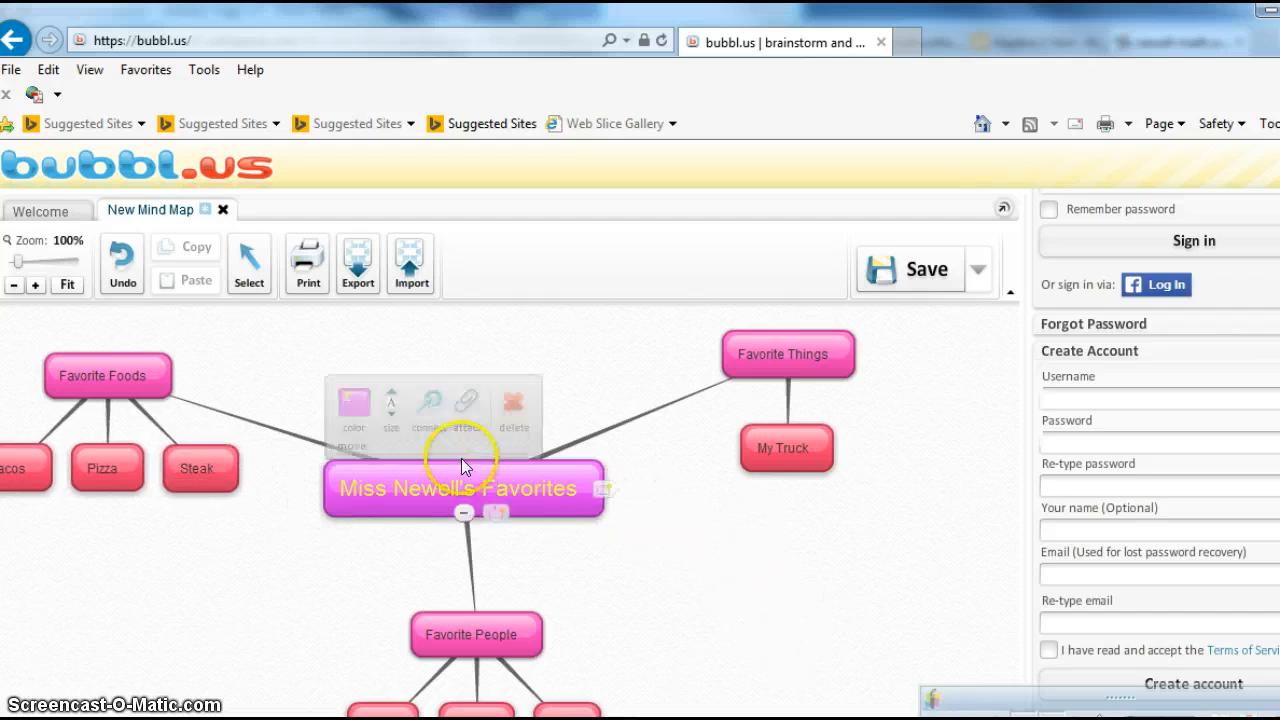
left_click(922, 276)
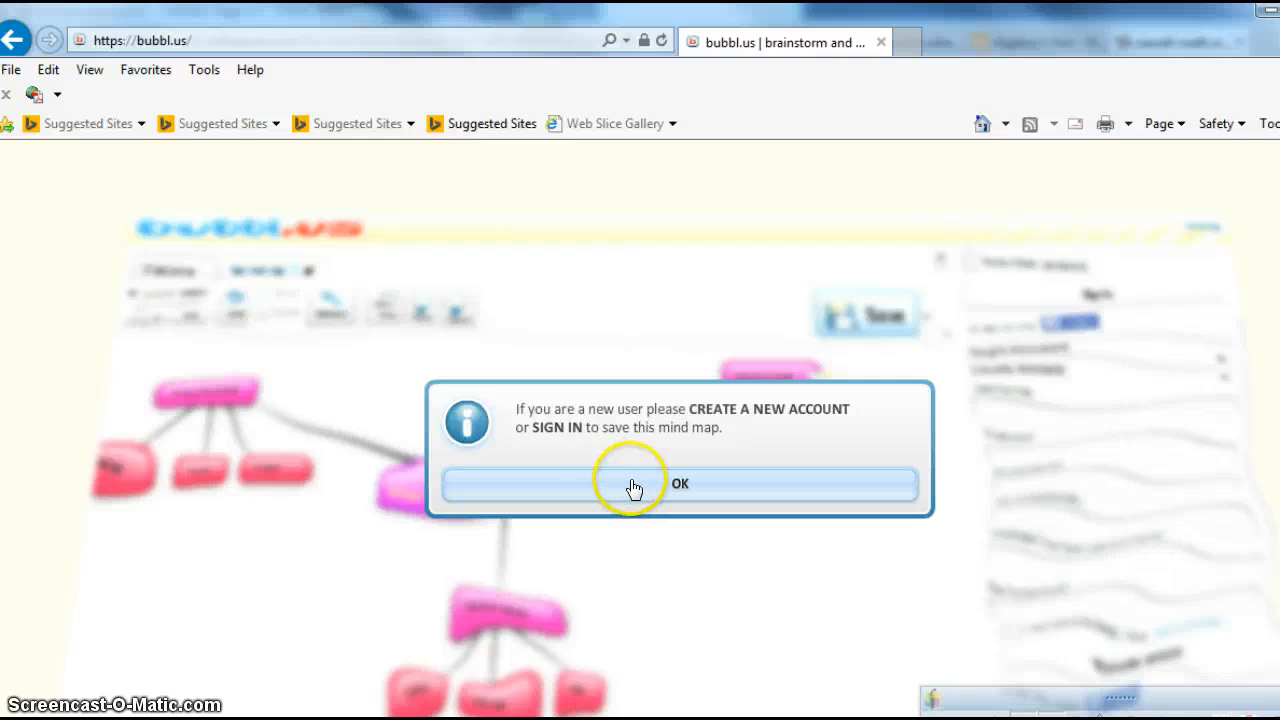
left_click(677, 486)
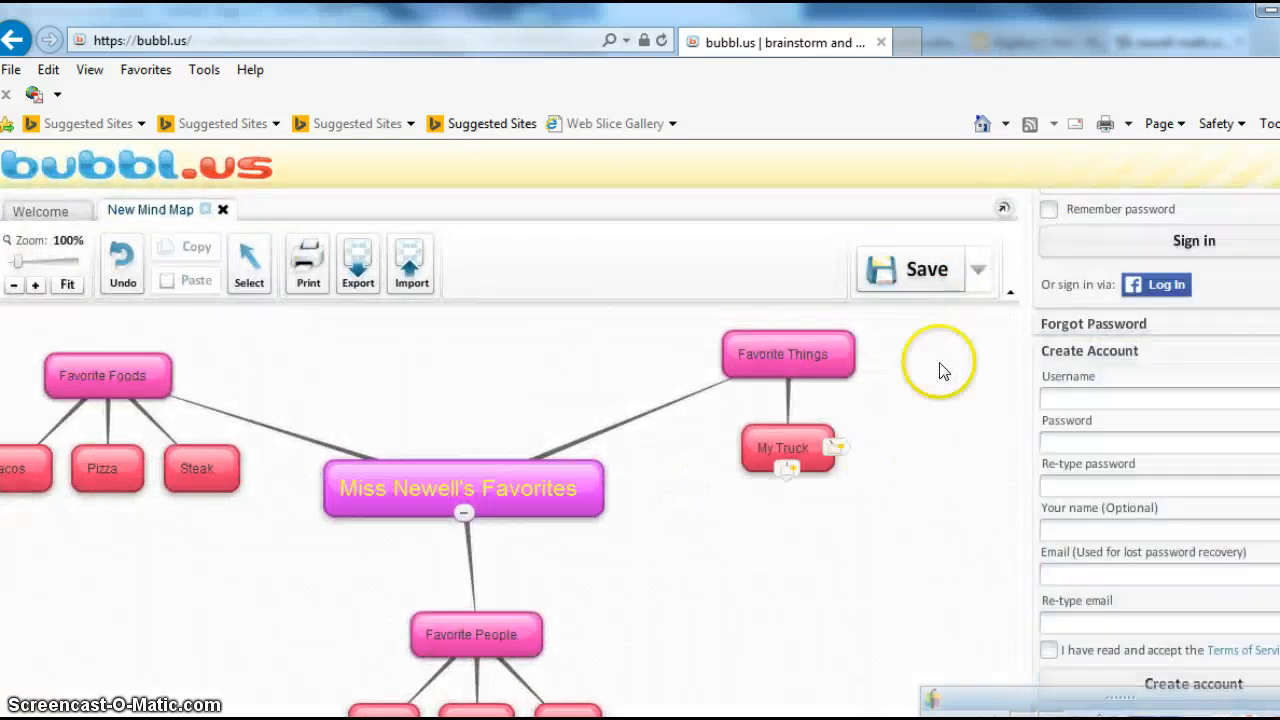
Export the entire mind map as a JPG image and open it in Windows Photo Viewer.
left_click(362, 280)
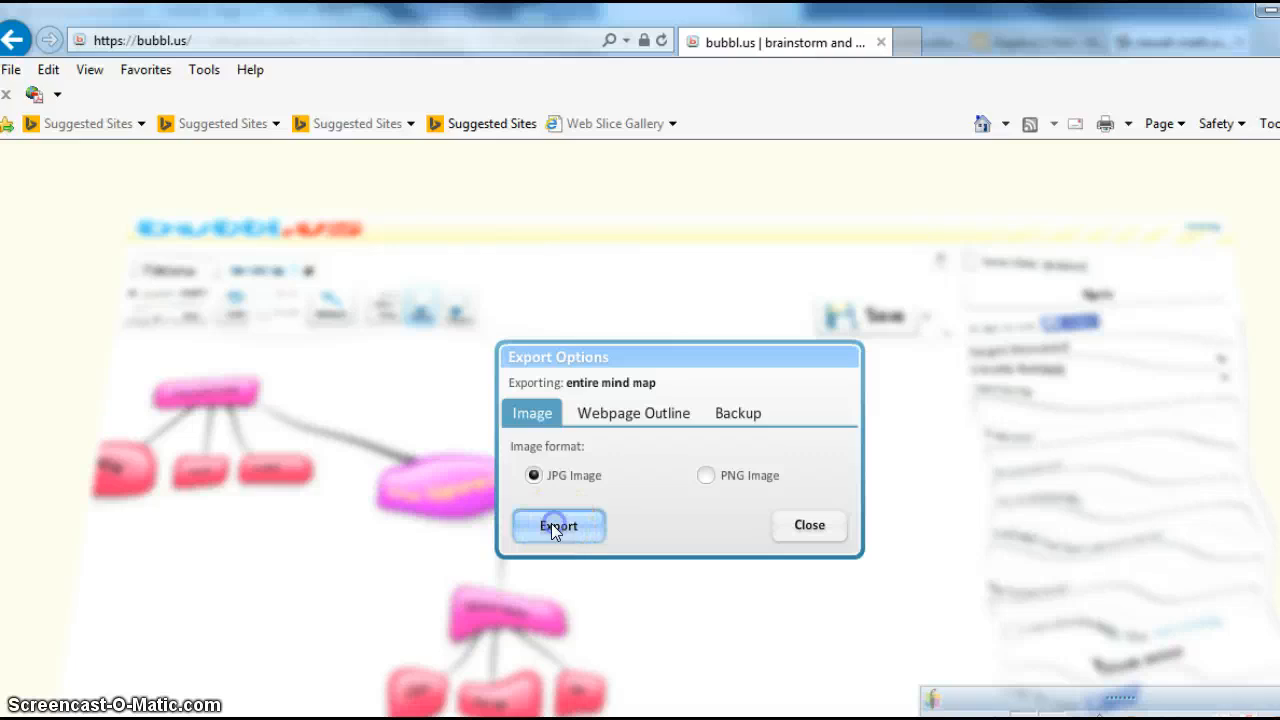
left_click(551, 523)
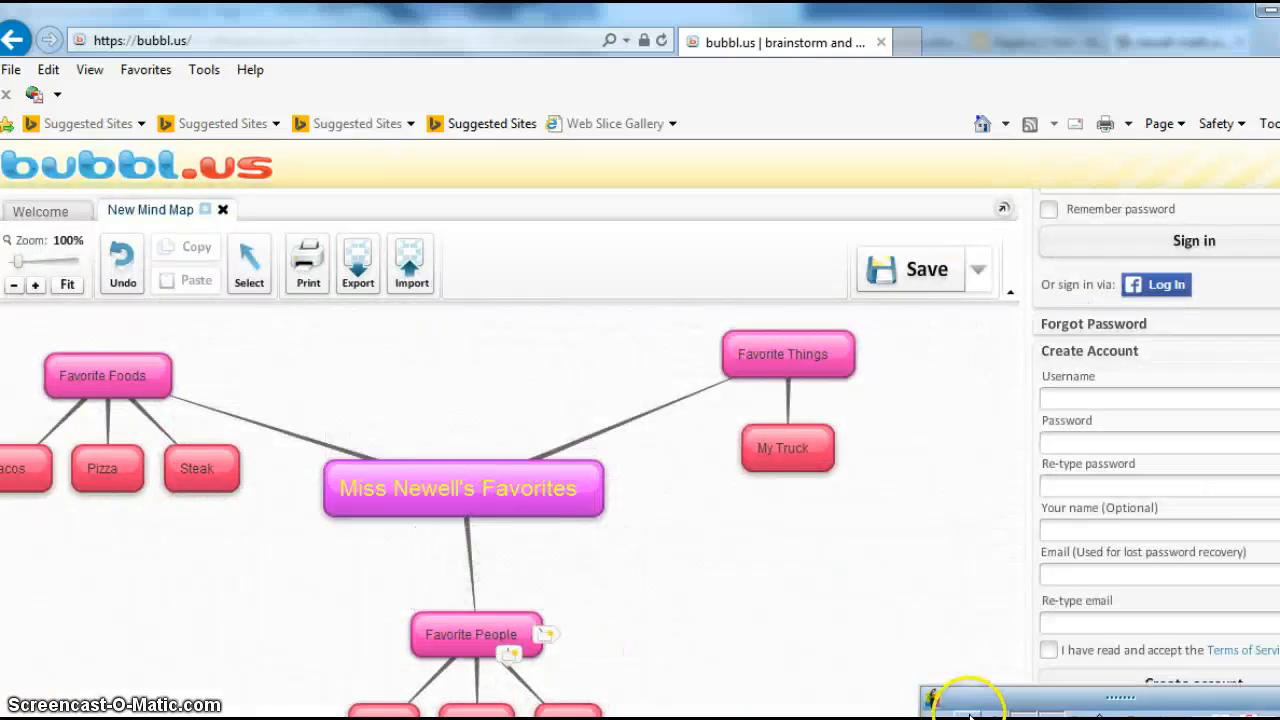
left_click_drag(1123, 699, 1164, 21)
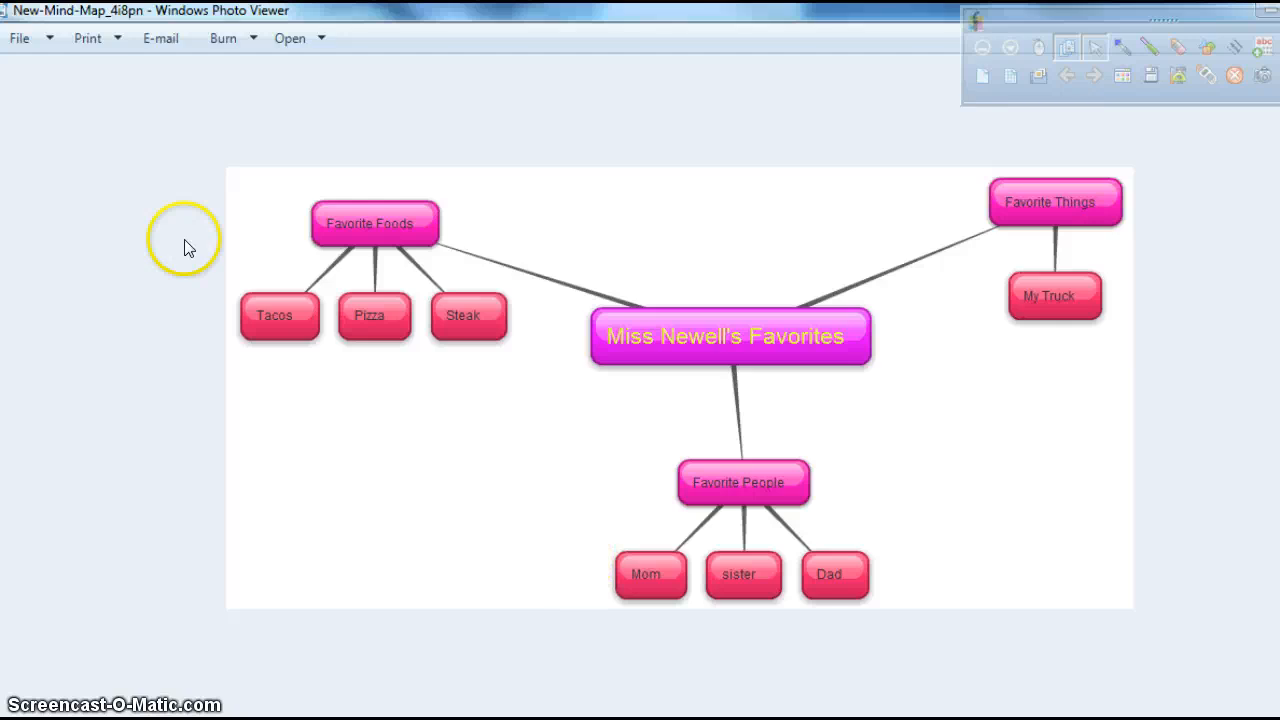
Check the viewer's file and open-with options for the exported image and return to the mind map in the browser.
left_click(19, 38)
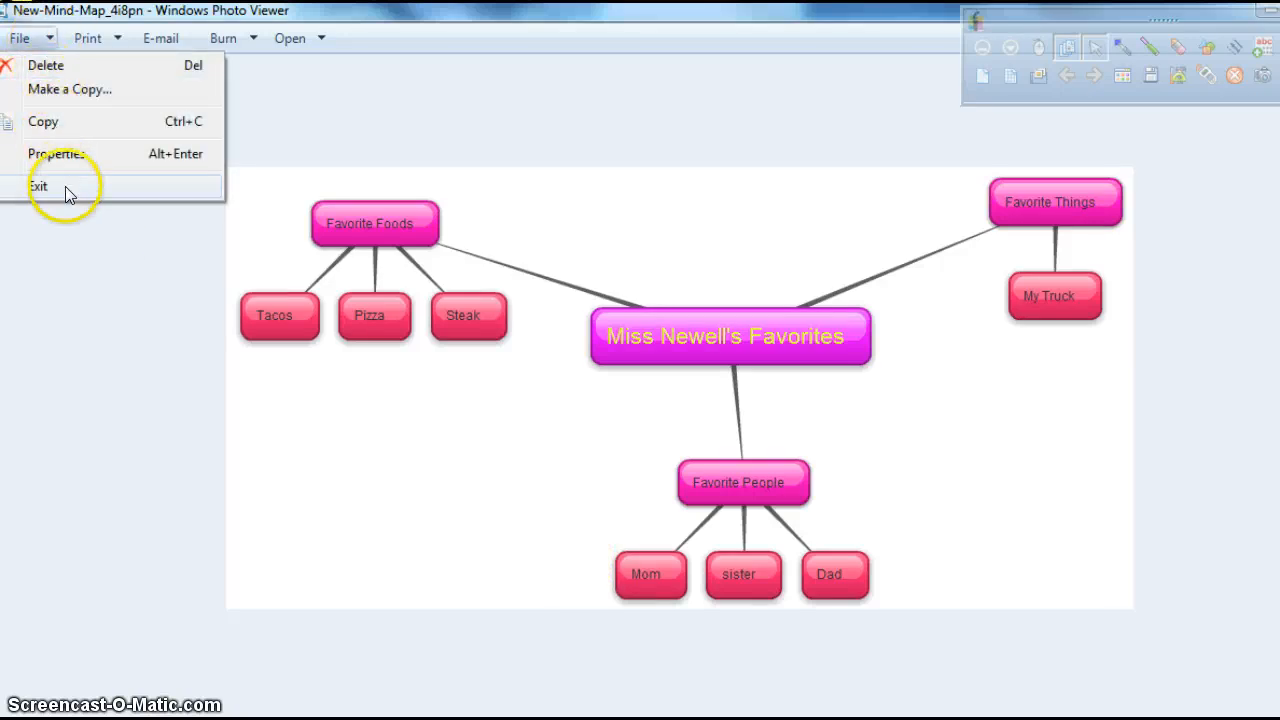
left_click(294, 43)
left_click(320, 42)
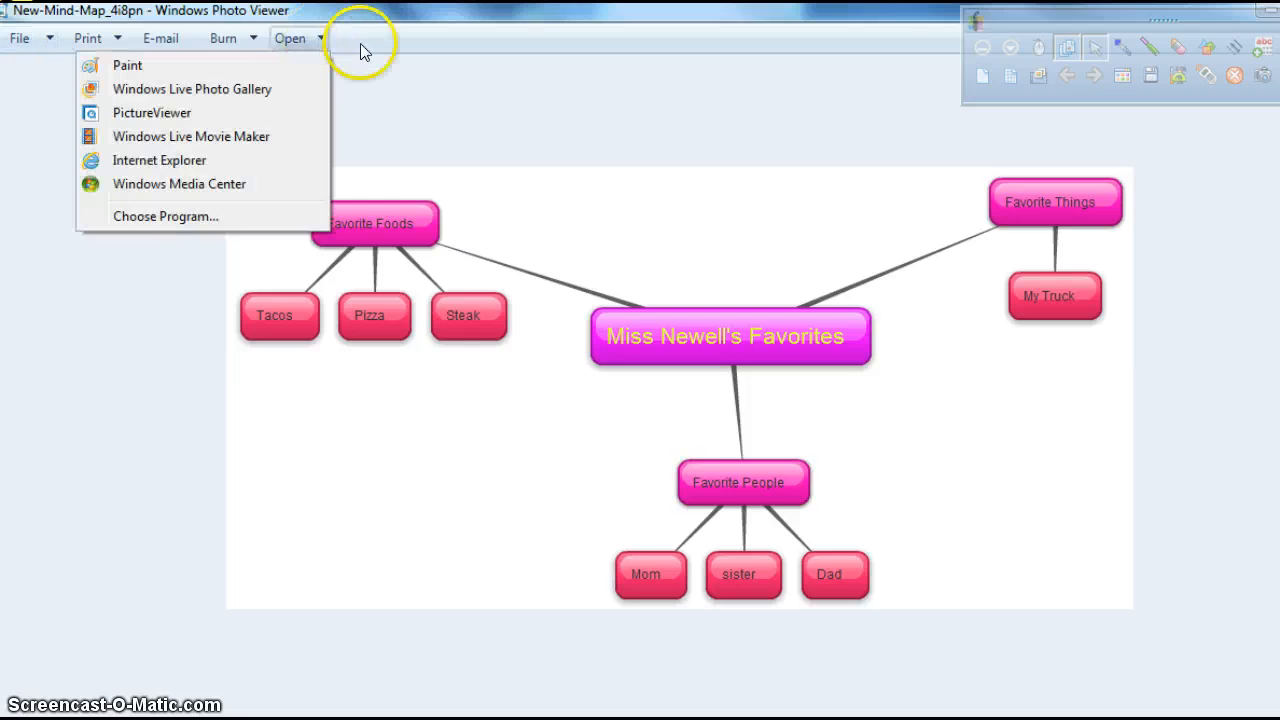
left_click(889, 20)
left_click_drag(886, 14, 958, 86)
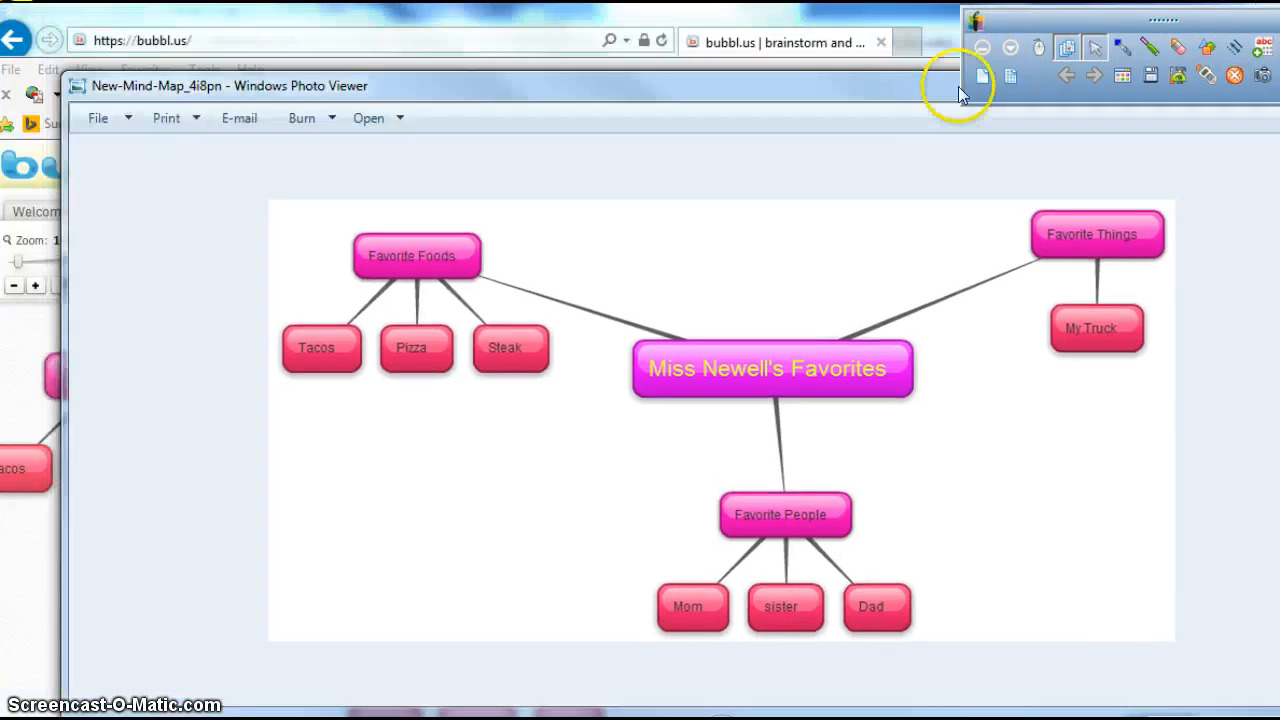
left_click_drag(504, 86, 545, 716)
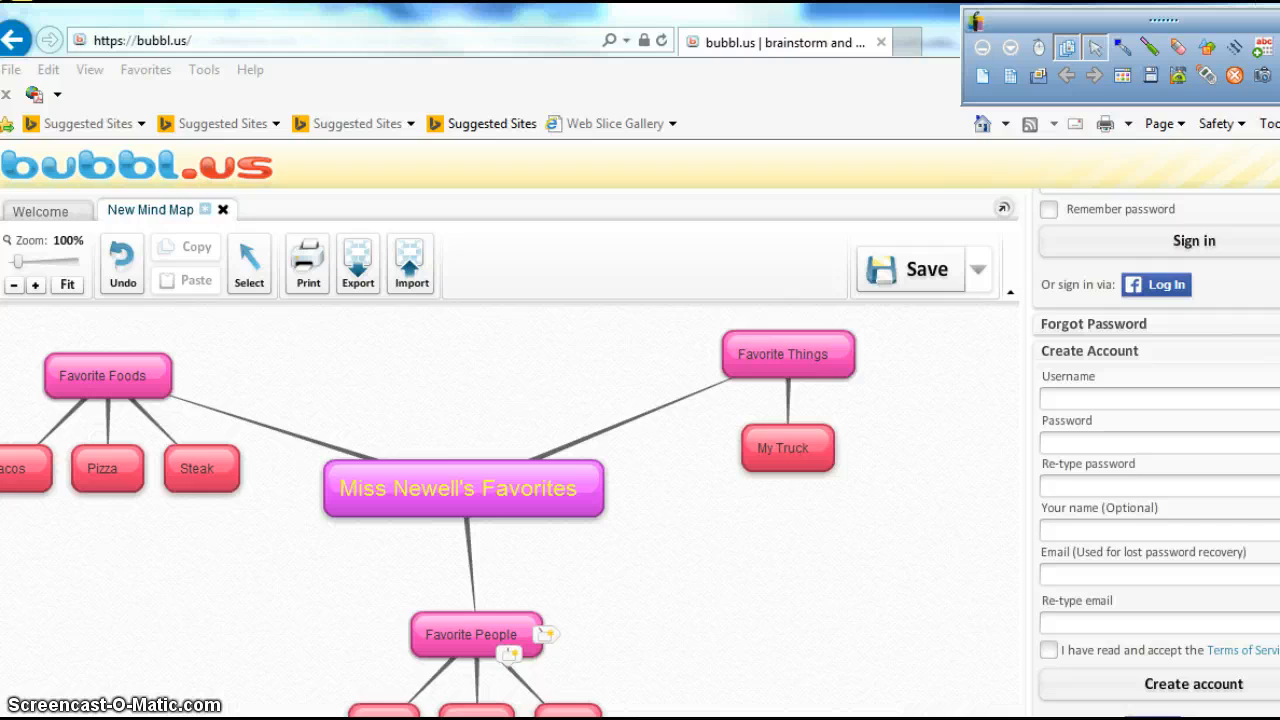
left_click(357, 263)
left_click(576, 525)
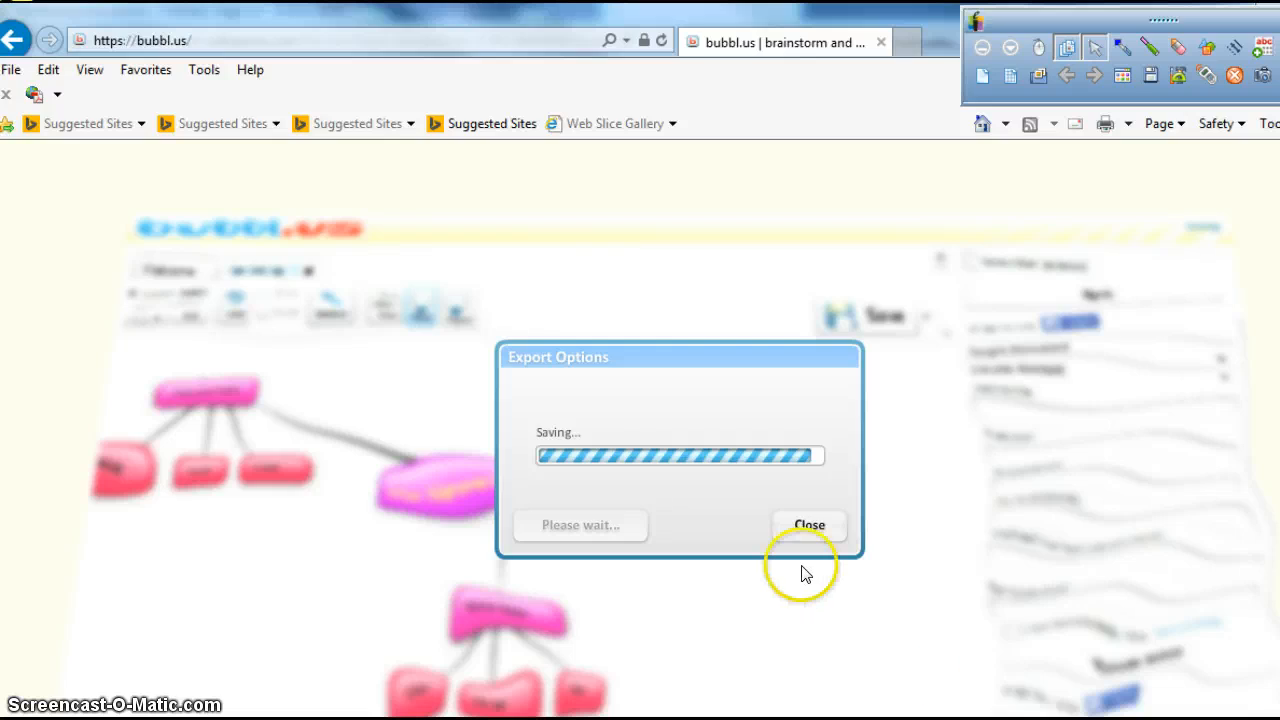
left_click(799, 528)
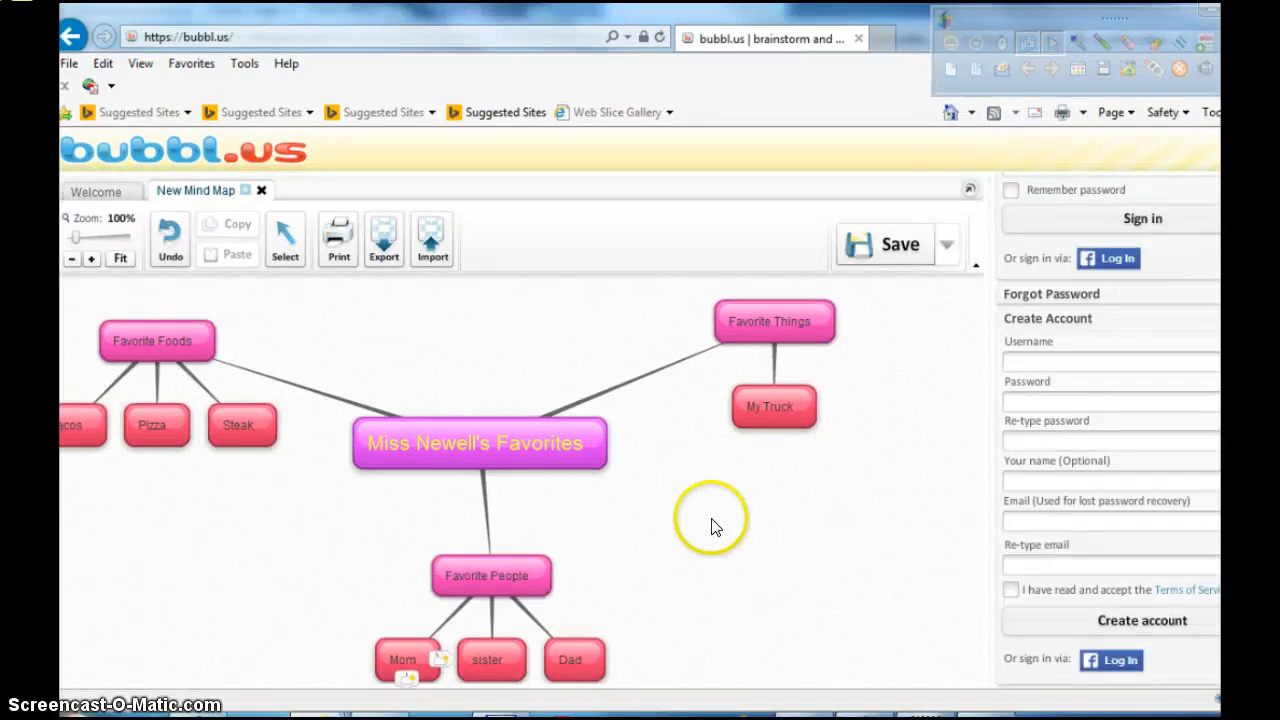
Export the entire mind map as an image and open the Save As dialog for the downloaded file.
left_click(387, 248)
left_click(568, 476)
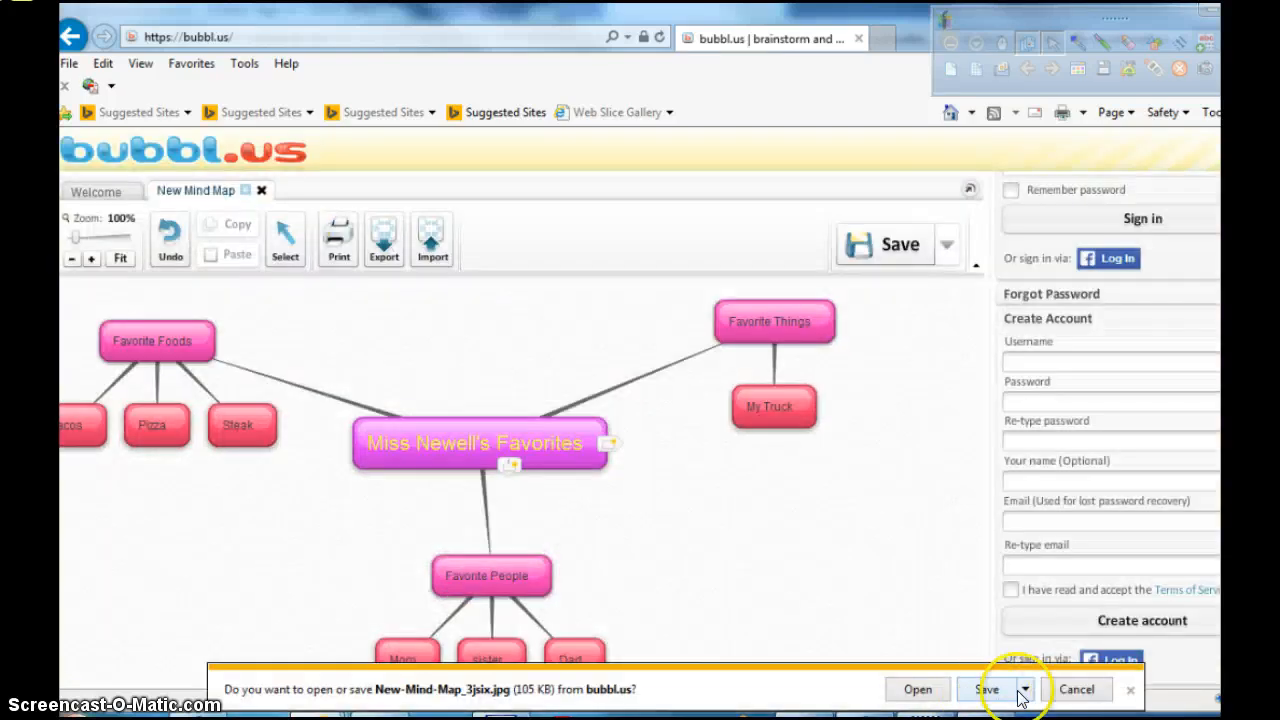
left_click(1026, 689)
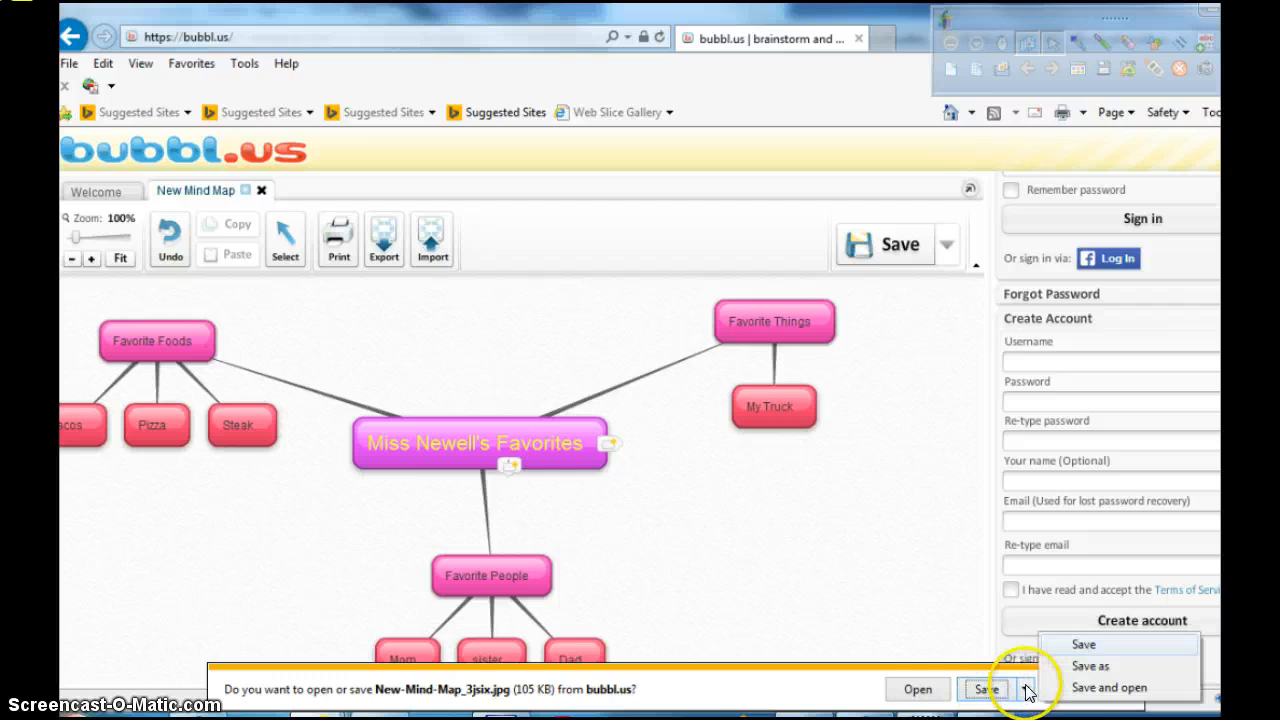
left_click(1082, 666)
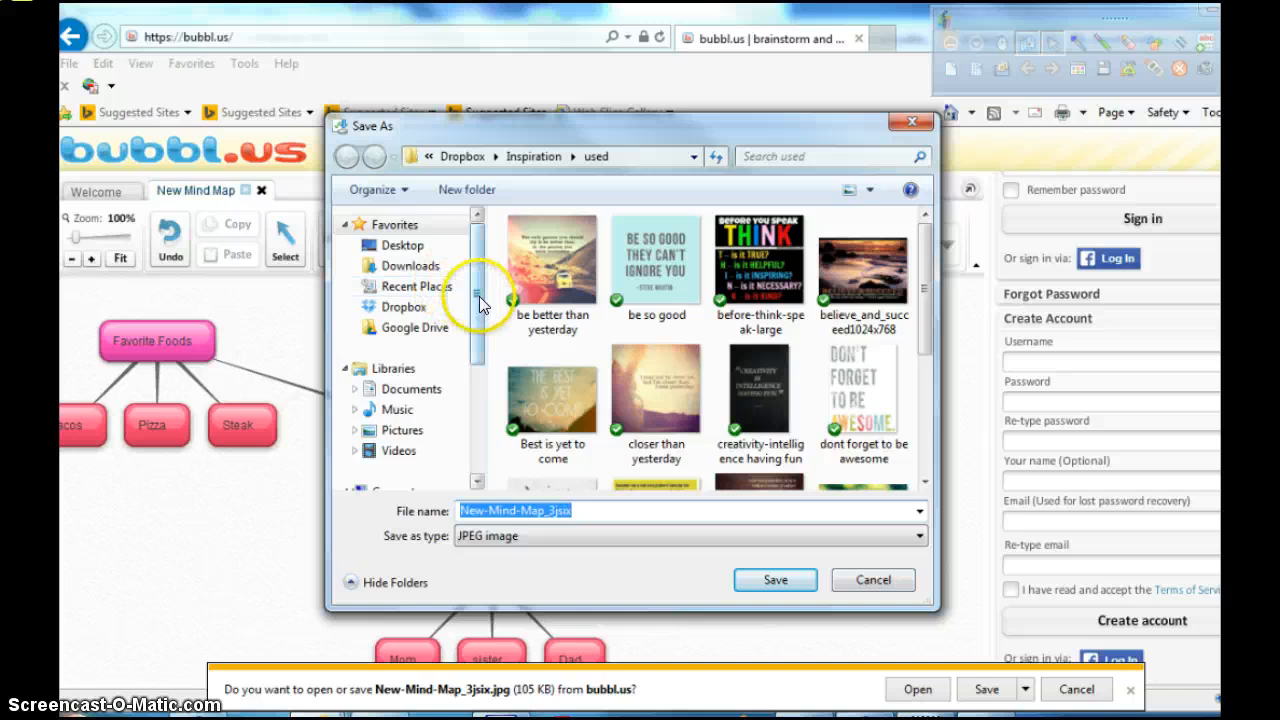
Save the exported mind map as a JPEG image named Linear Equations Map on the teacher's personal network drive.
left_click_drag(479, 296, 486, 384)
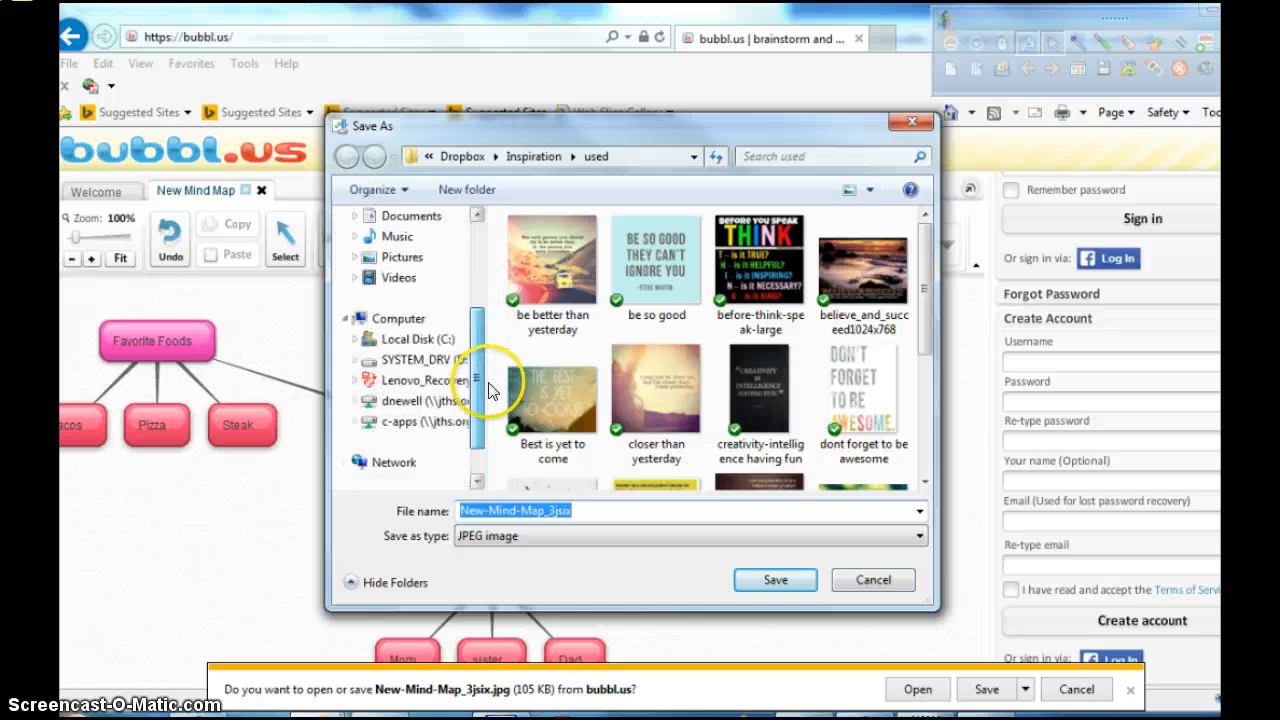
left_click(428, 403)
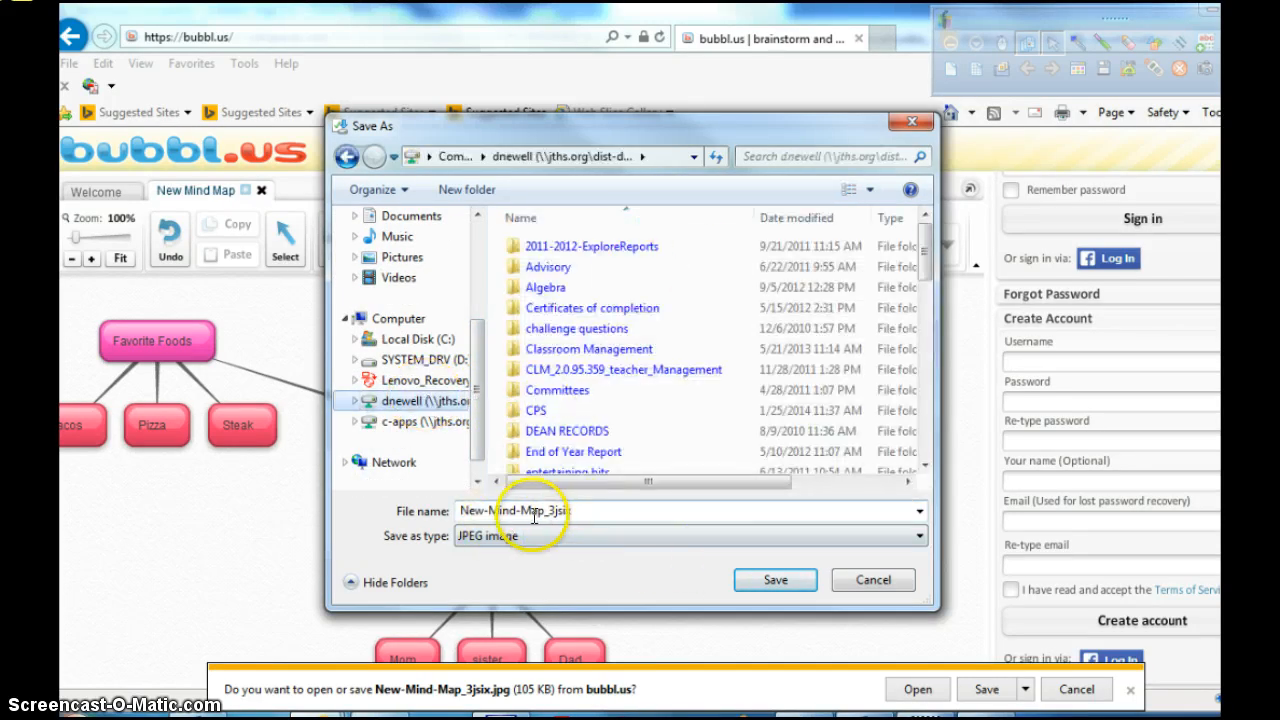
left_click_drag(577, 510, 457, 486)
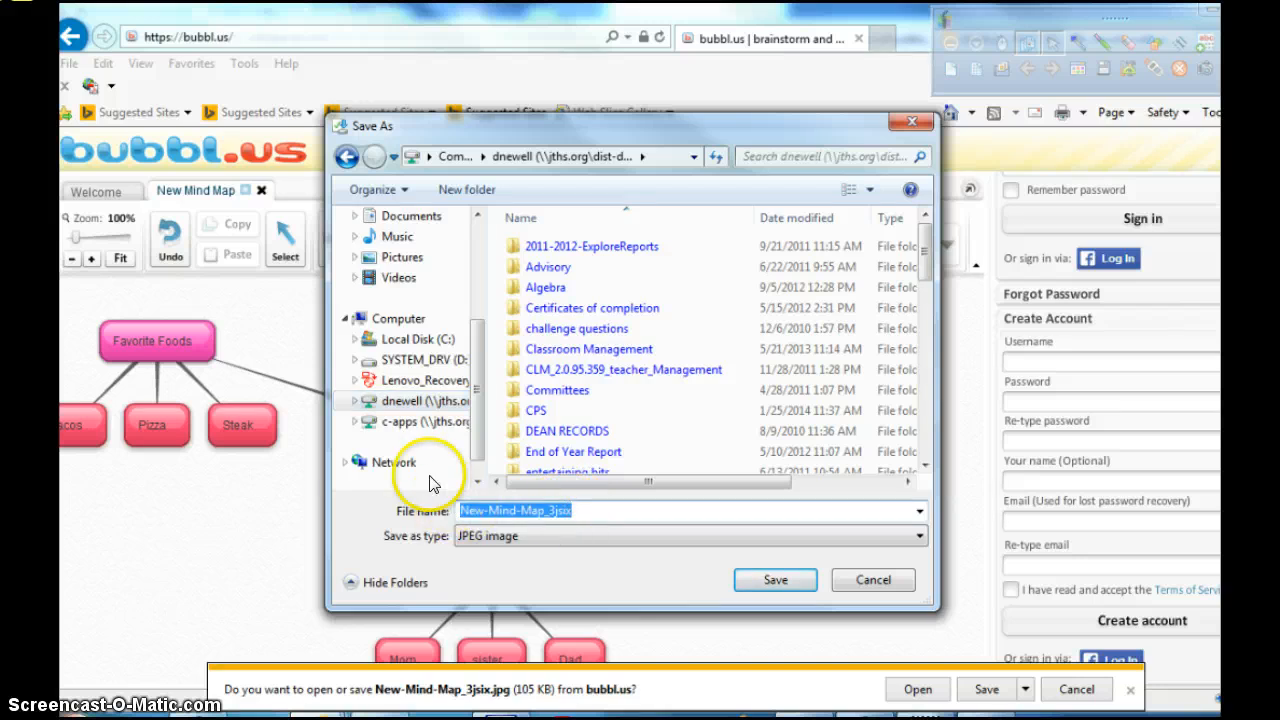
type("Linear Equations Map")
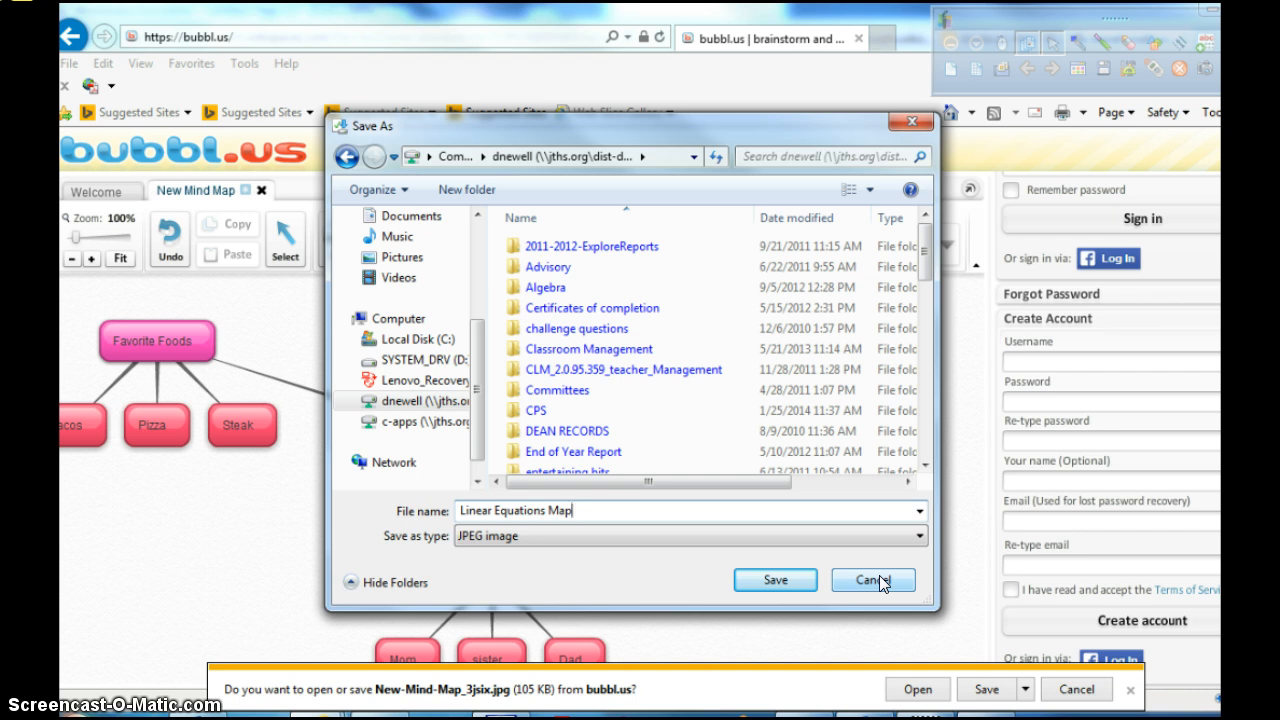
left_click(796, 582)
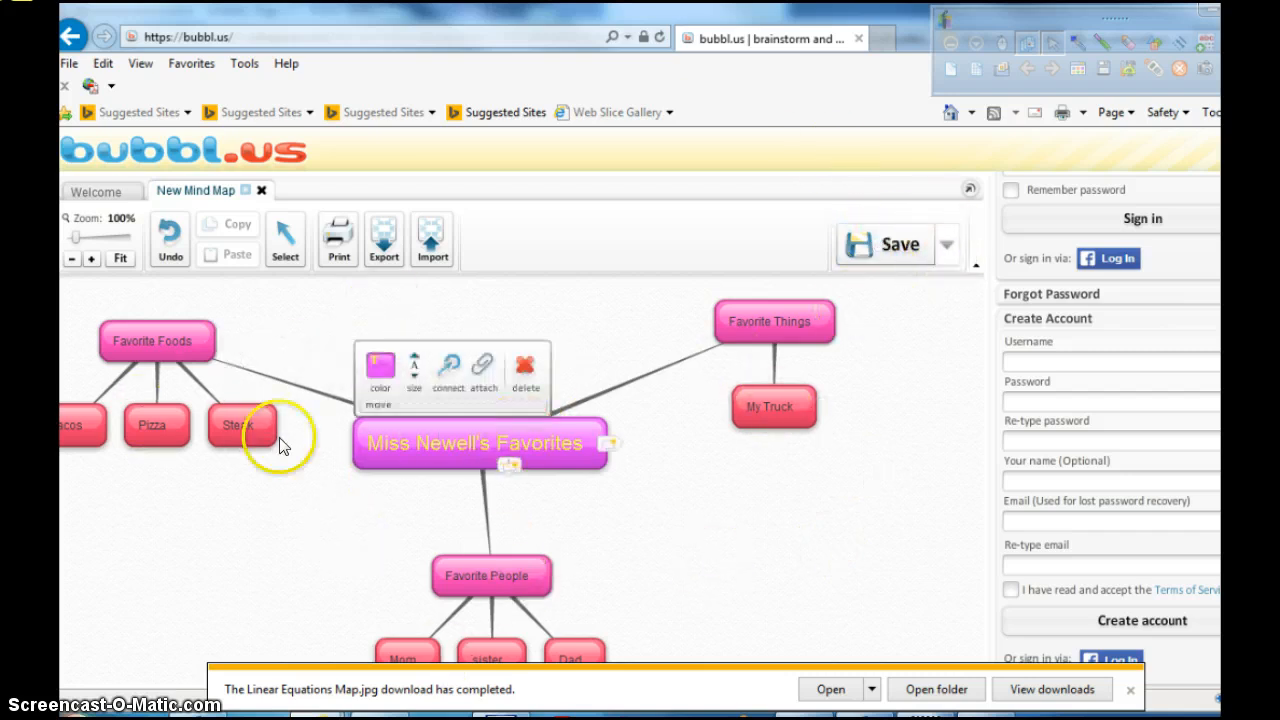
Try to save the mind map online without signing in, then dismiss the account notice and the download notification.
mouse_move(819, 331)
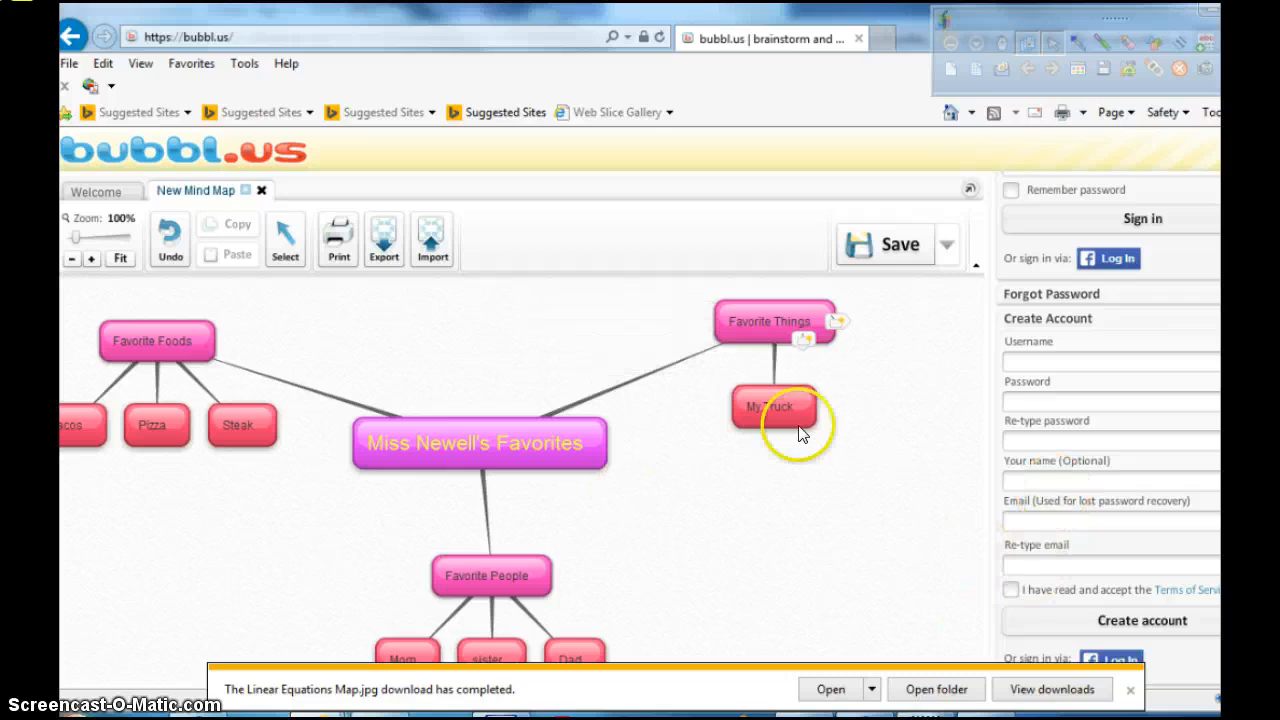
left_click(885, 243)
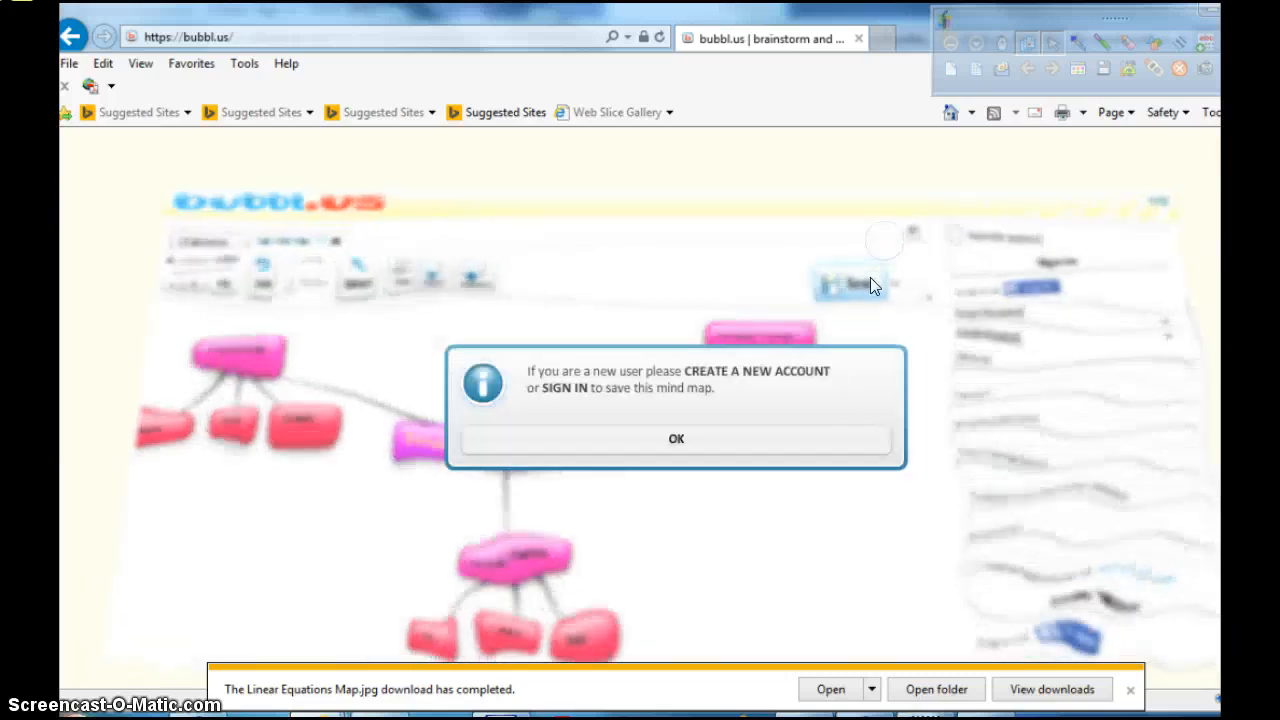
left_click(672, 439)
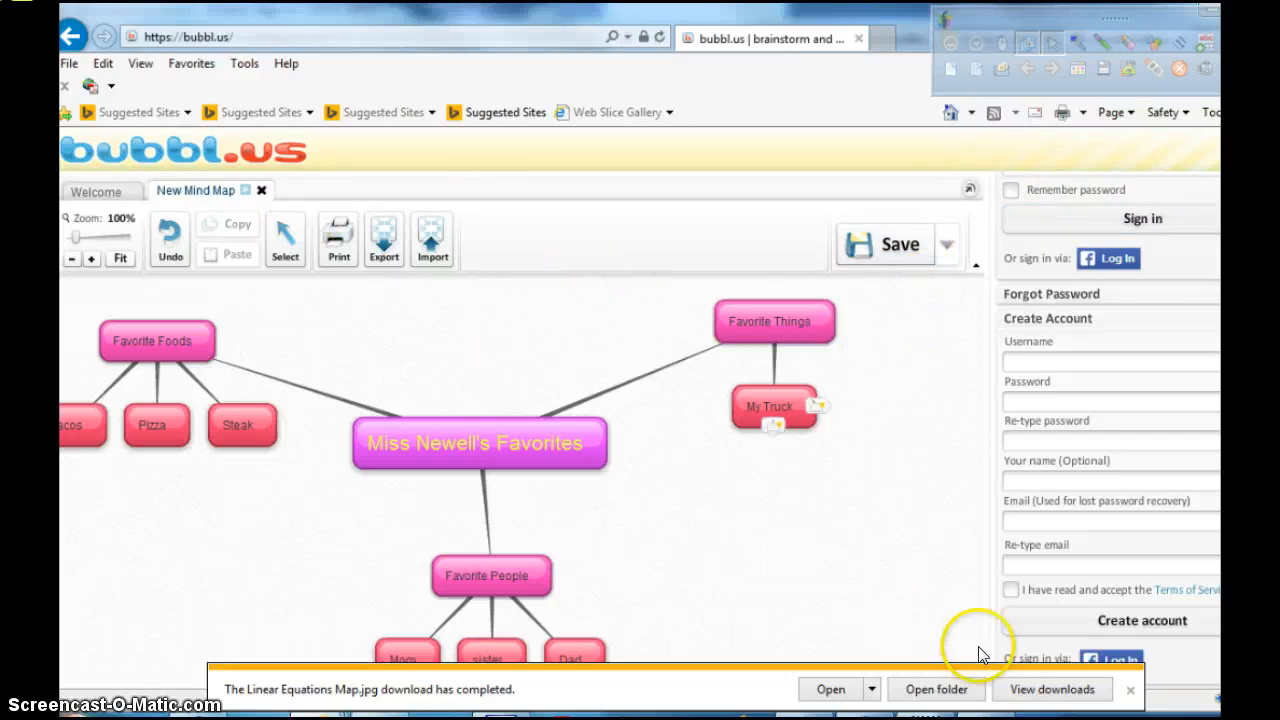
left_click(1130, 691)
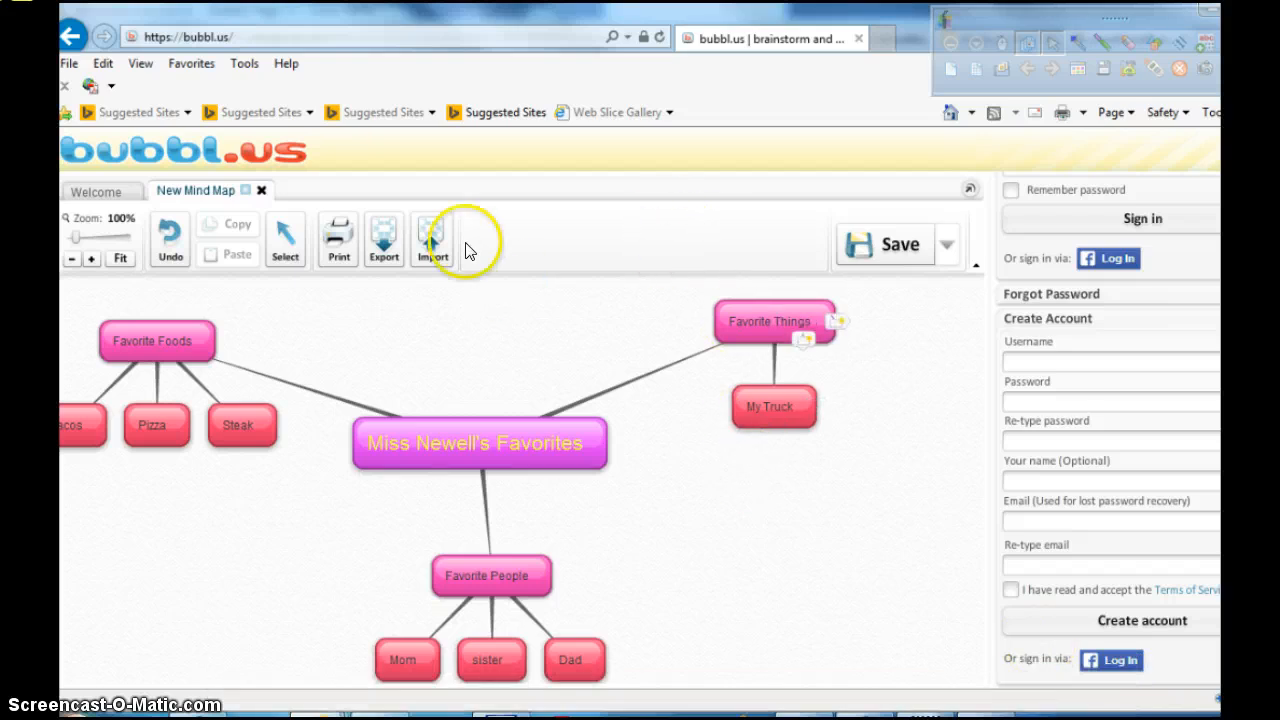